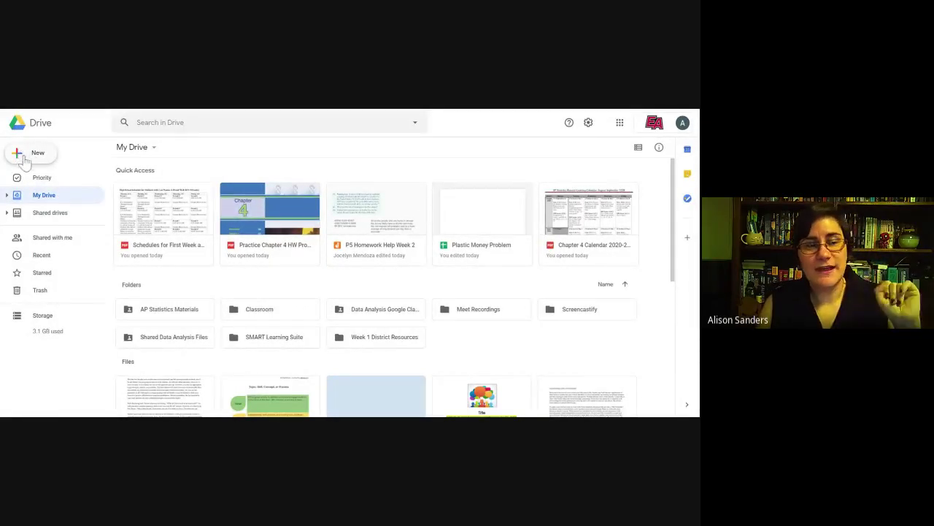
# Create a blank Google Sheets spreadsheet from the Google Drive New menu.
pyautogui.click(24, 158)
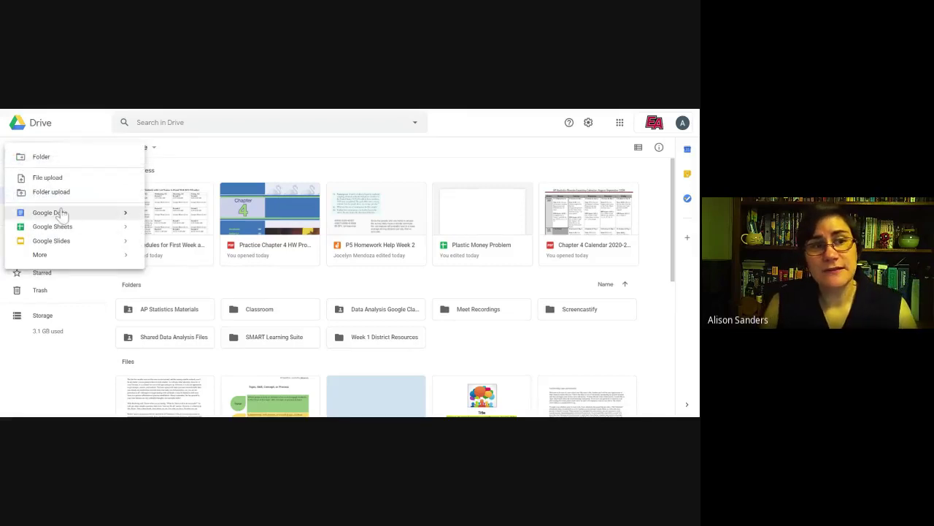
pyautogui.moveTo(133, 231)
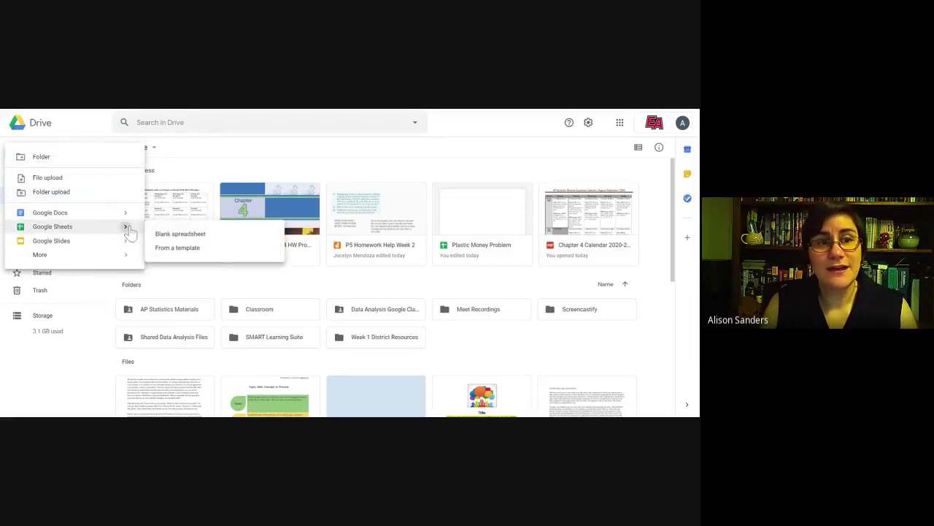
pyautogui.click(173, 234)
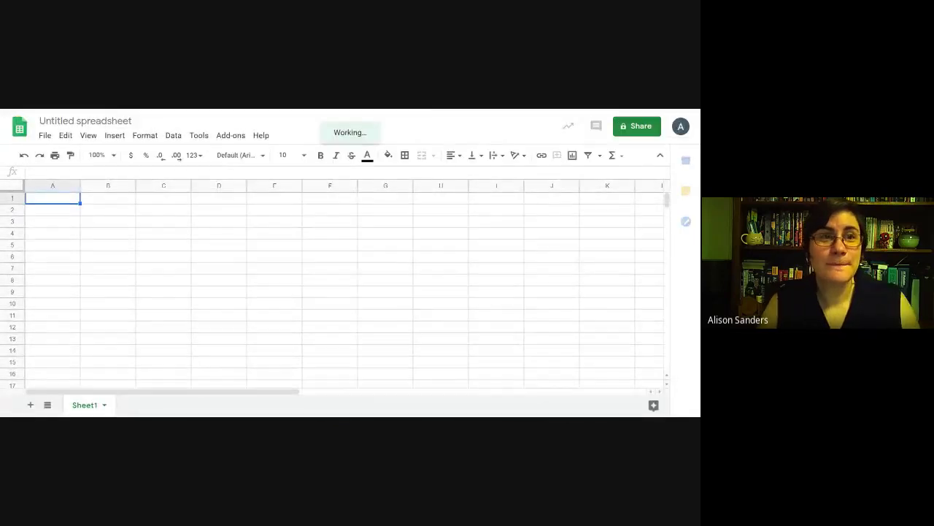
# Title the spreadsheet 'Exploring Credit Card Debt' and widen column A.
pyautogui.click(76, 120)
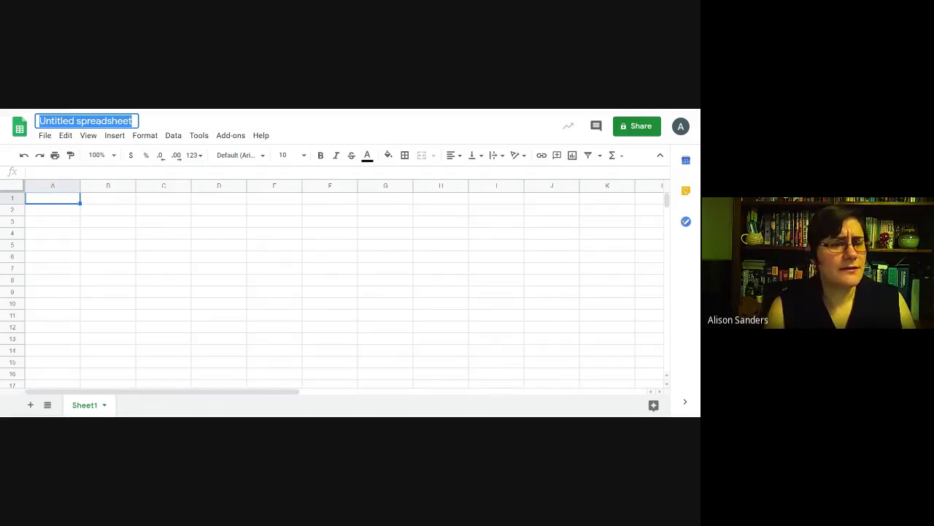
pyautogui.write('Expl')
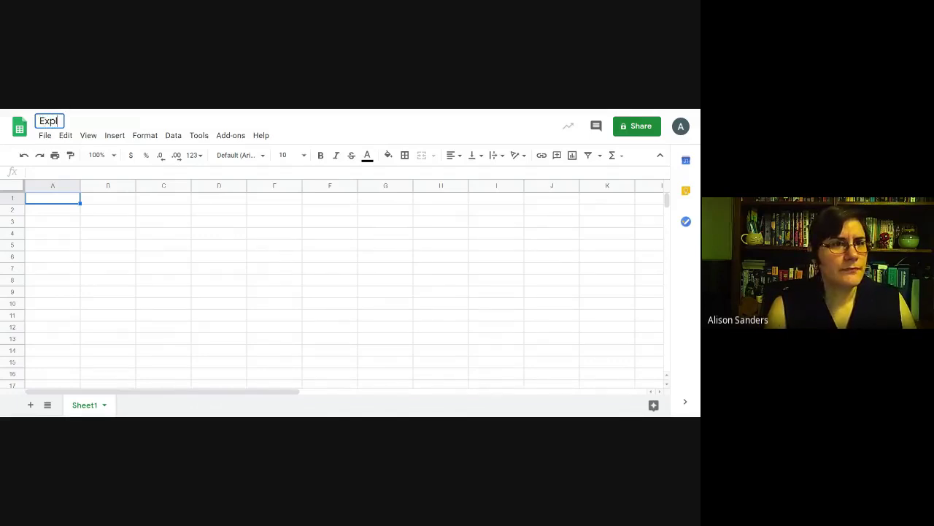
pyautogui.write('oring Credit ')
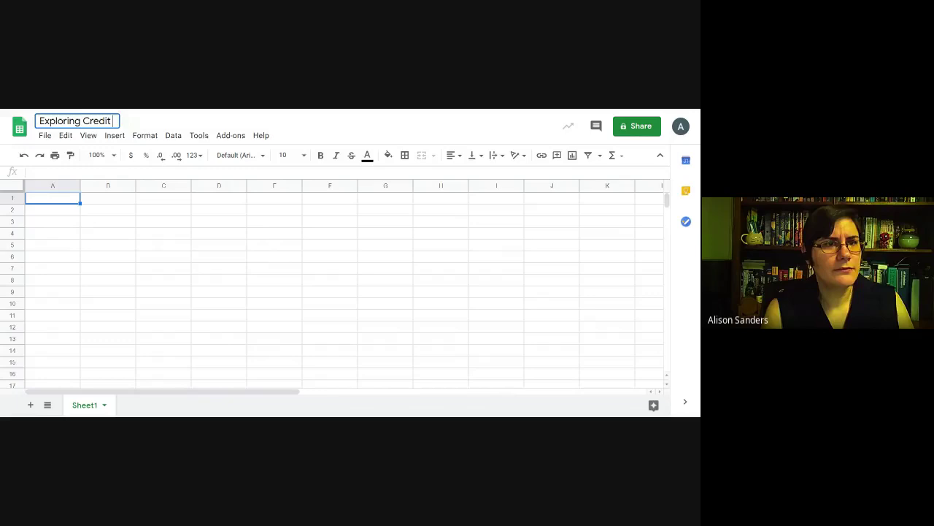
pyautogui.write('Card Debt')
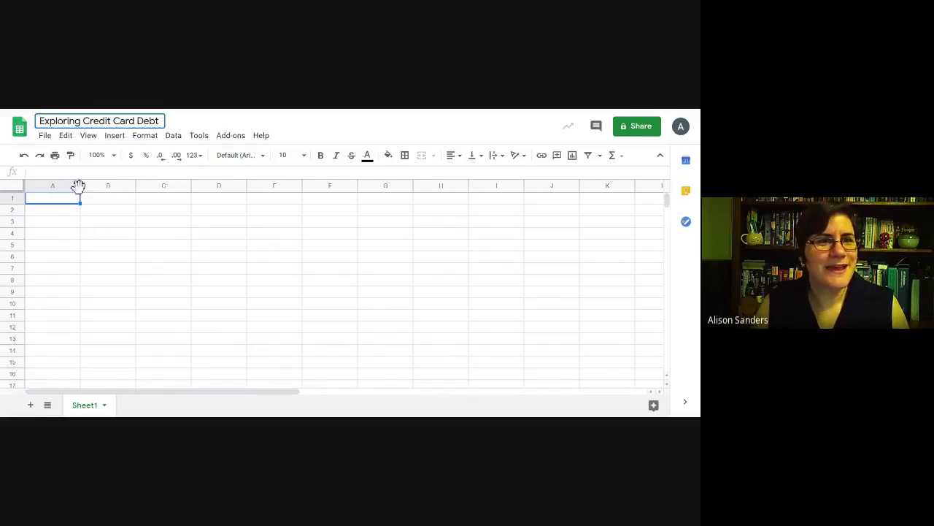
pyautogui.click(106, 210)
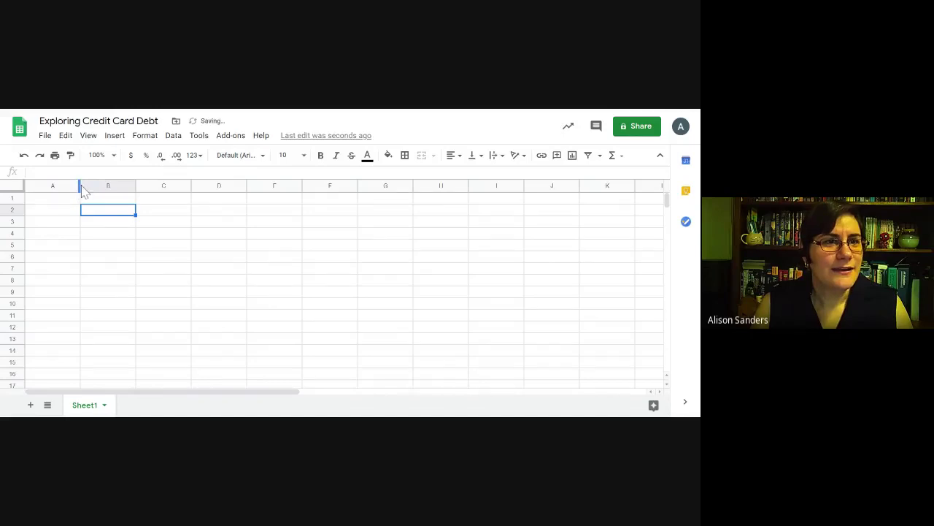
pyautogui.moveTo(80, 185); pyautogui.dragTo(196, 189)
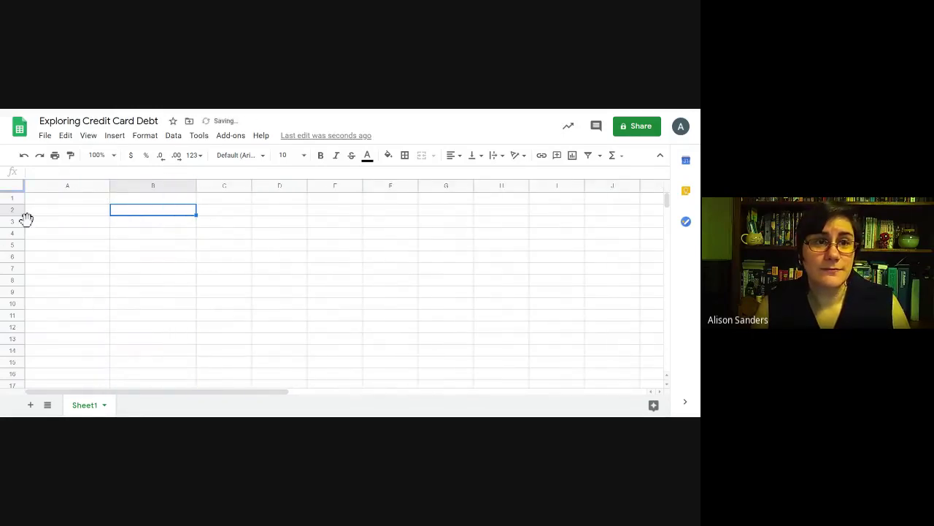
# Enter headings '# of Payments', 'Beginning Balance' and 'Interest Charged' in A2:C2, fitting column widths.
pyautogui.click(73, 210)
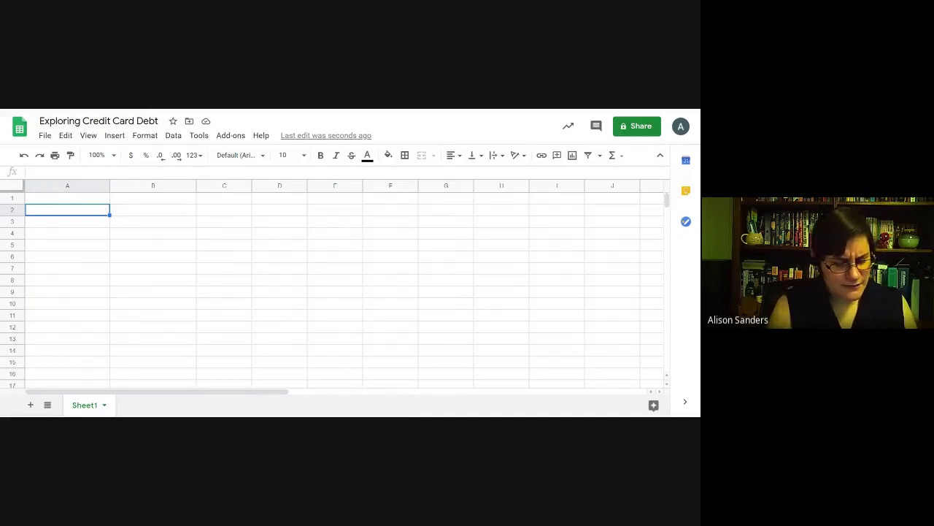
pyautogui.write('# of Pay')
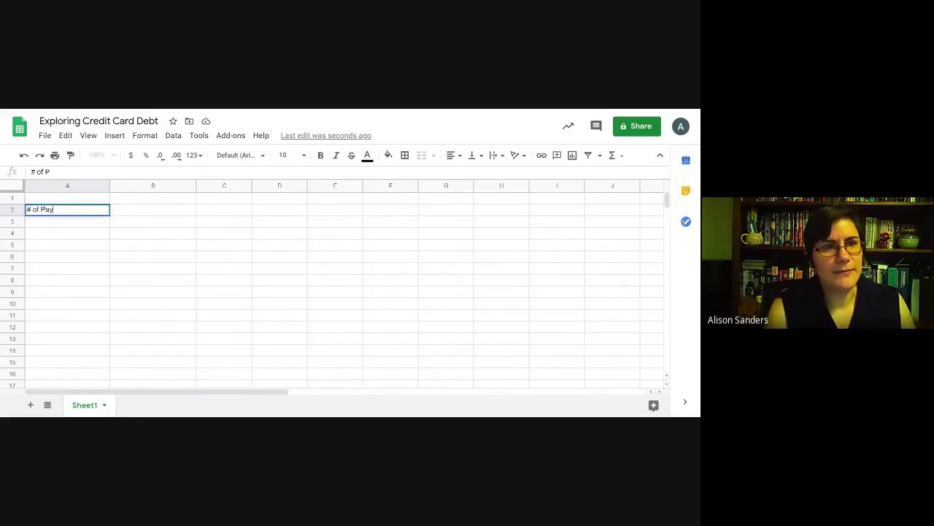
pyautogui.write('ments')
pyautogui.click(118, 214)
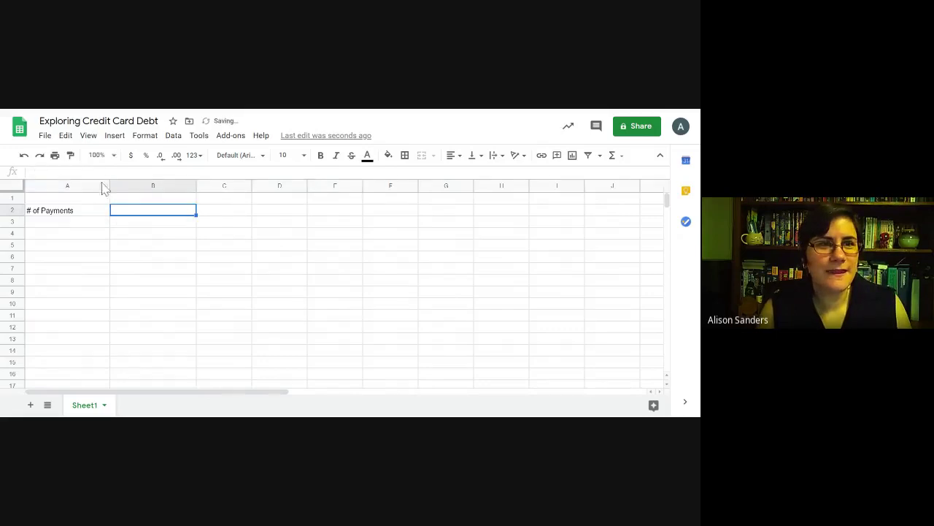
pyautogui.moveTo(109, 186); pyautogui.dragTo(82, 186)
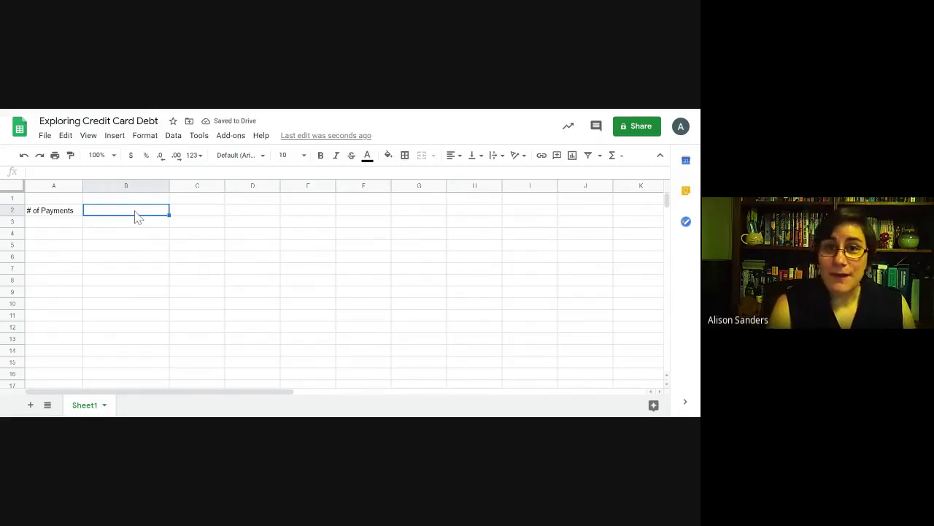
pyautogui.write('Beginn')
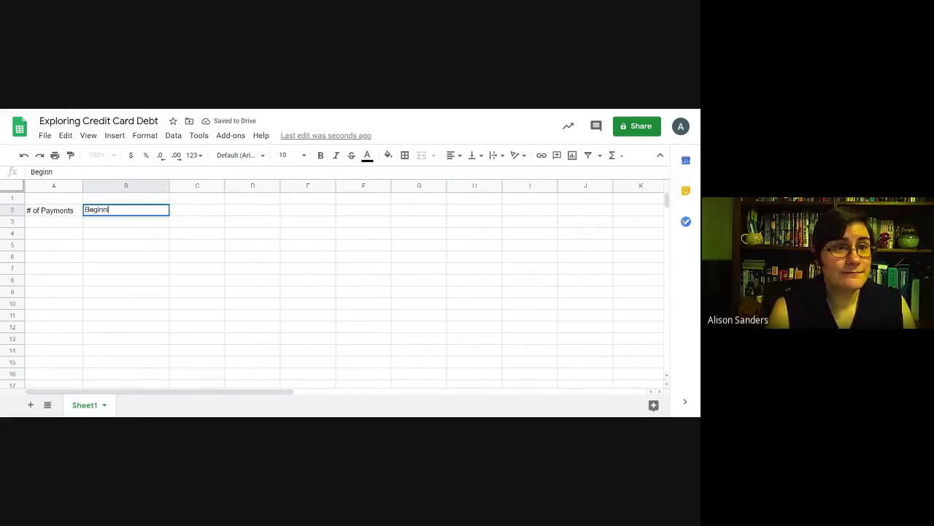
pyautogui.write('ing Balance')
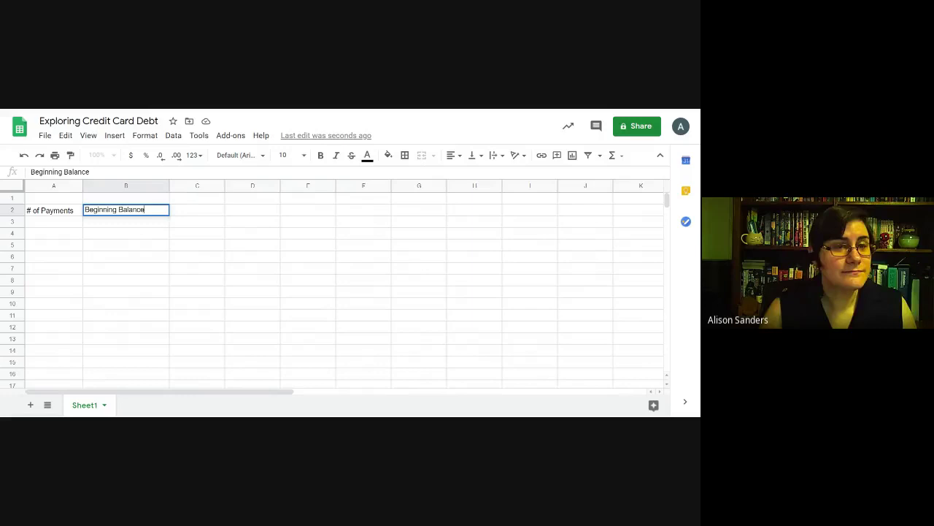
pyautogui.moveTo(168, 186); pyautogui.dragTo(154, 185)
pyautogui.click(187, 215)
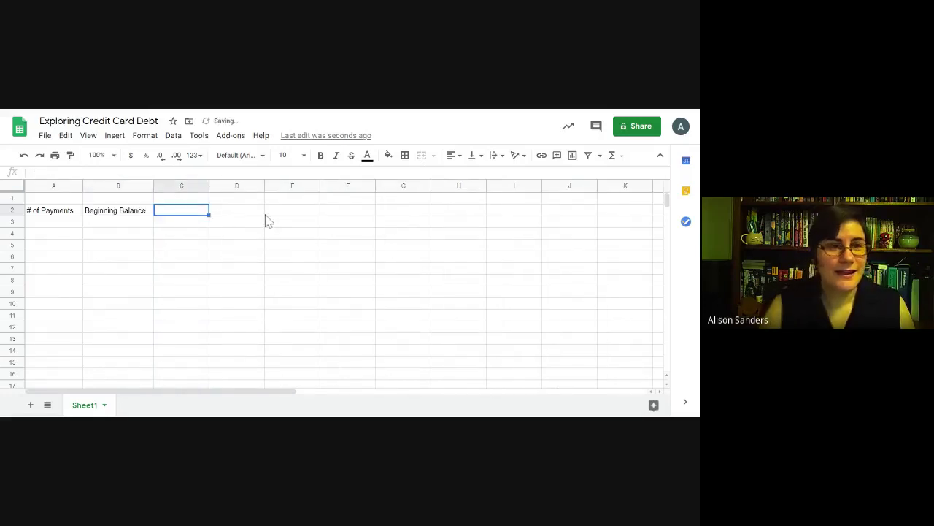
pyautogui.write('Intere')
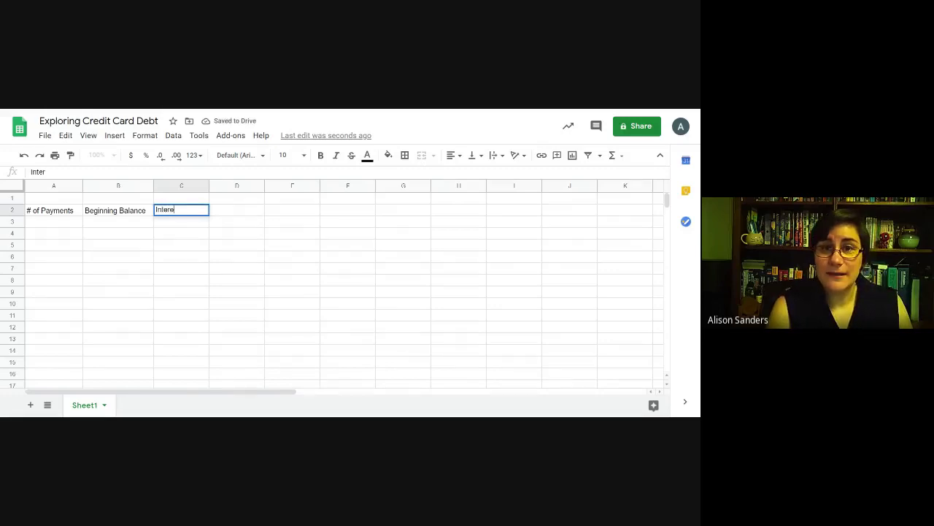
pyautogui.write('st ')
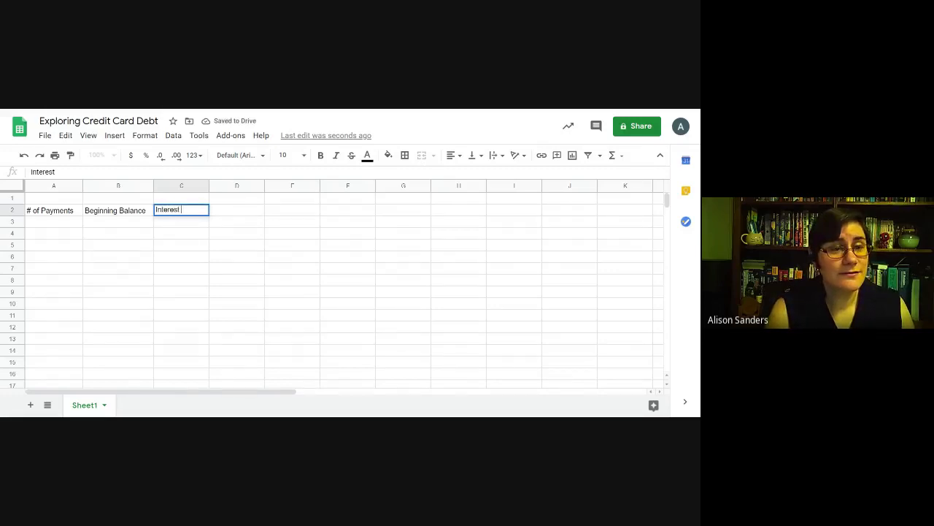
pyautogui.write('Charged')
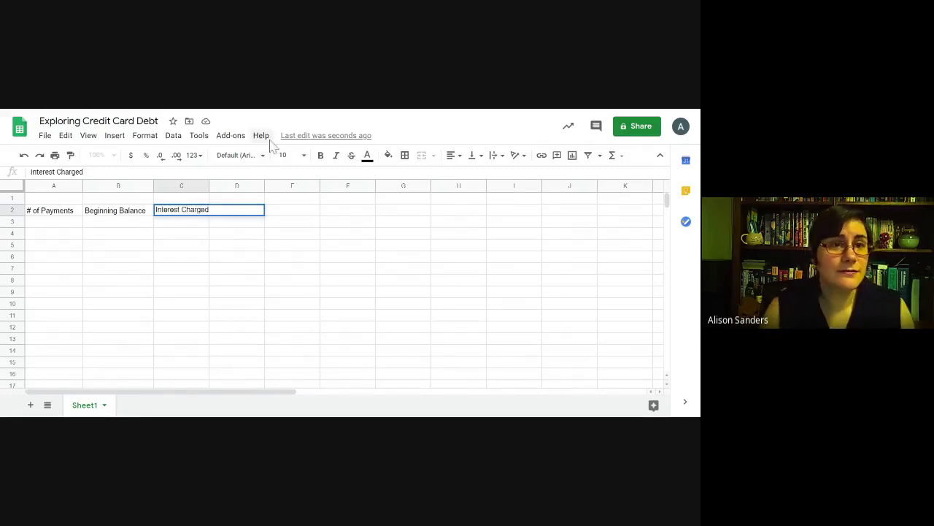
pyautogui.click(182, 247)
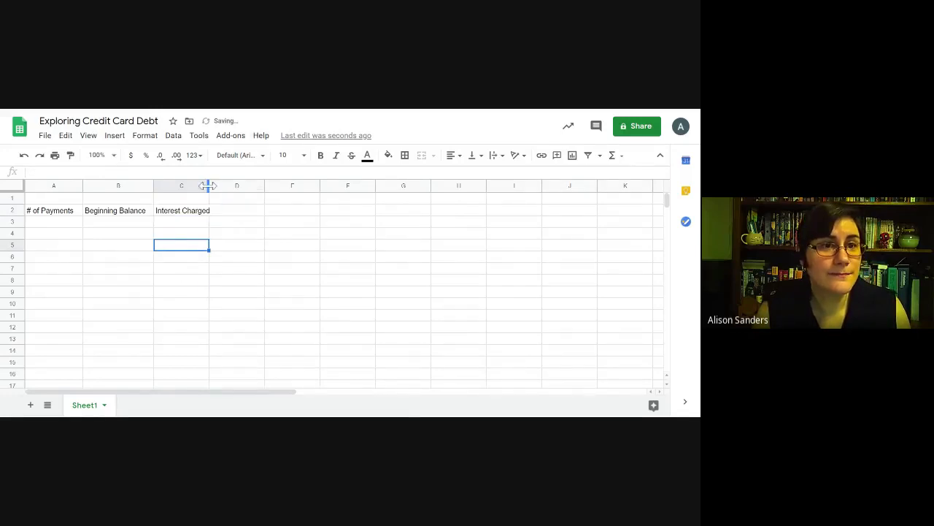
pyautogui.moveTo(208, 186); pyautogui.dragTo(235, 186)
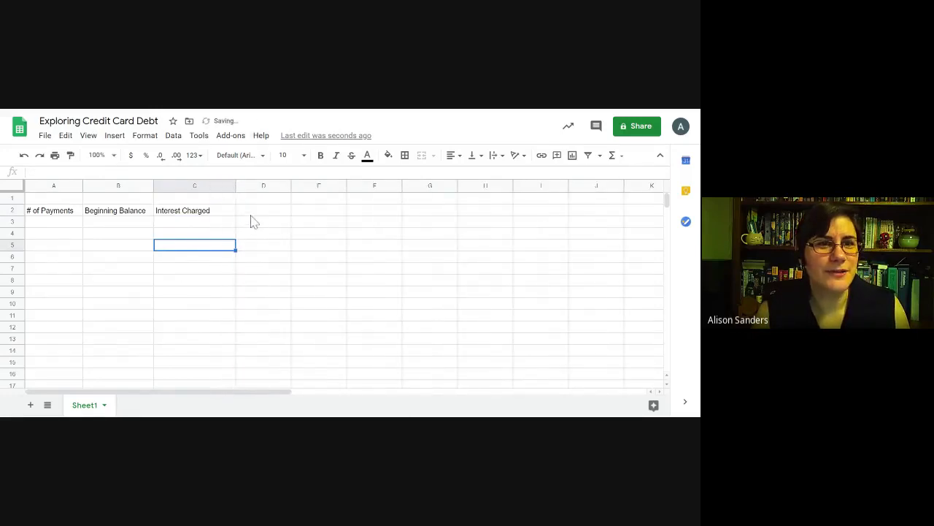
# Add 'Payment' and 'Balance after Payment' headings in D2:E2, fit widths, and bold row 2.
pyautogui.click(252, 210)
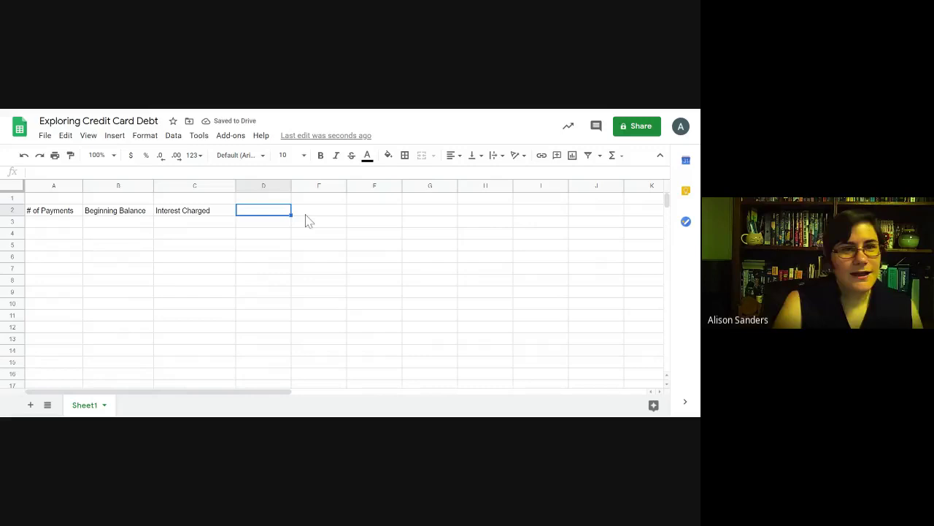
pyautogui.write('Payment')
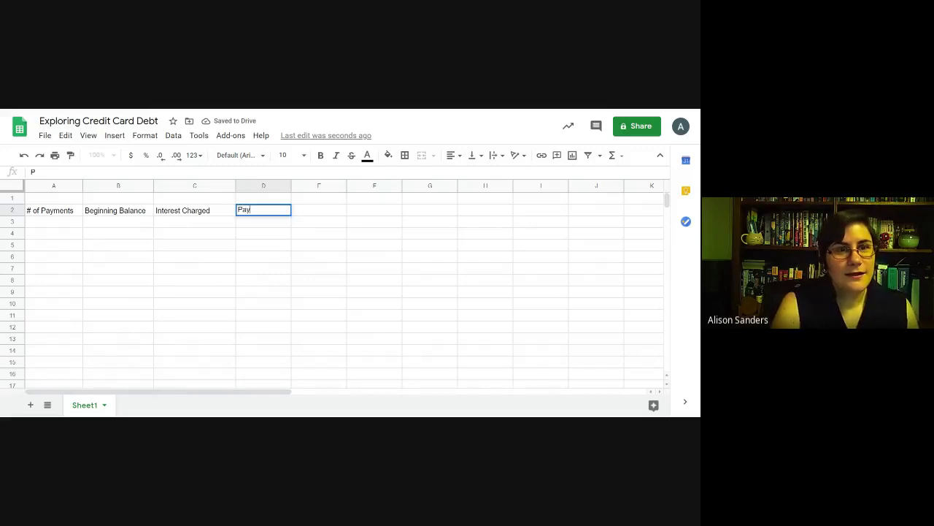
pyautogui.click(302, 212)
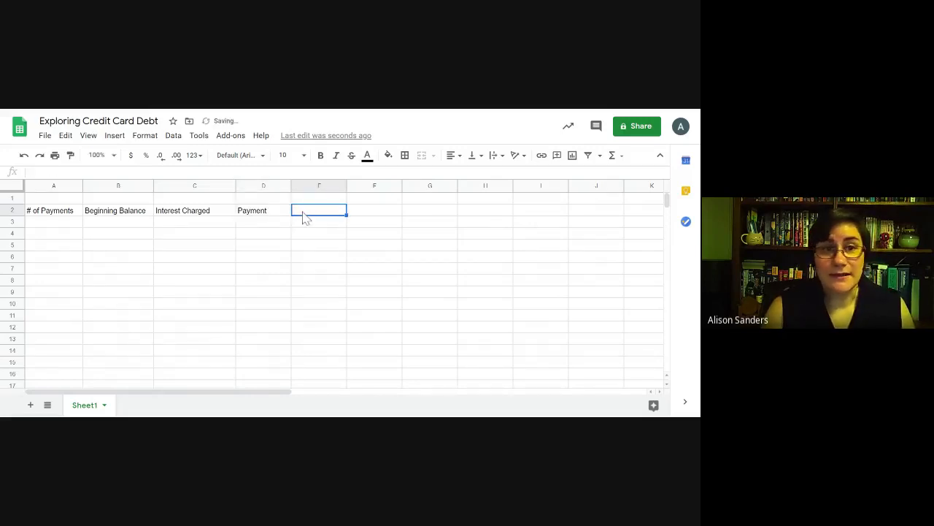
pyautogui.write('B')
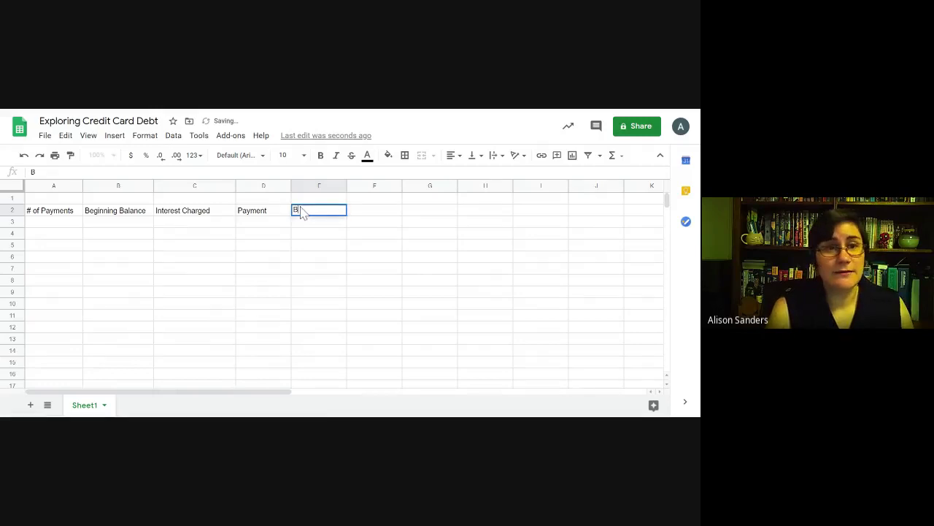
pyautogui.write('alance after Payment')
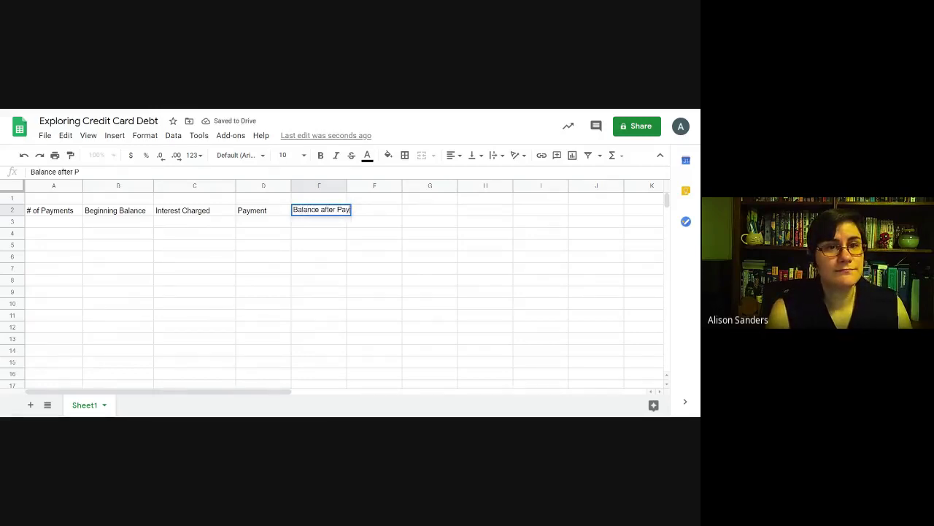
pyautogui.click(311, 272)
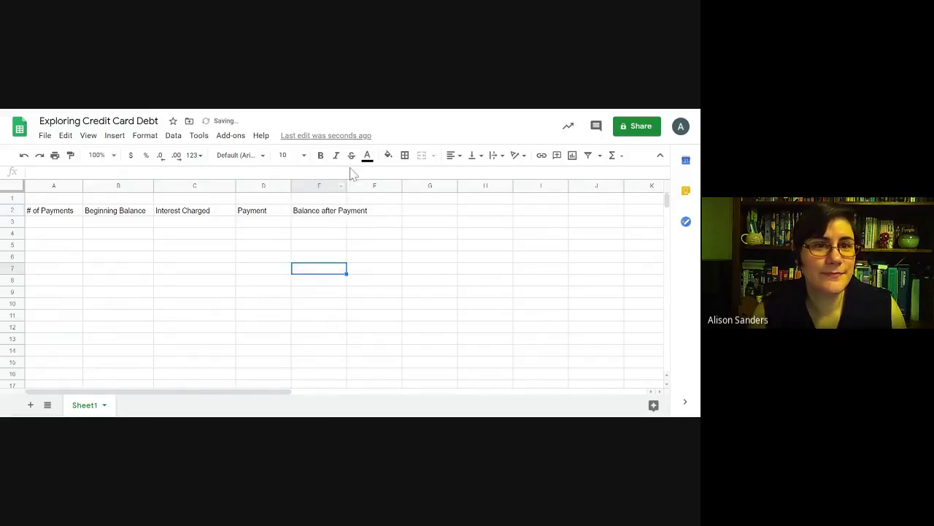
pyautogui.moveTo(347, 187); pyautogui.dragTo(372, 192)
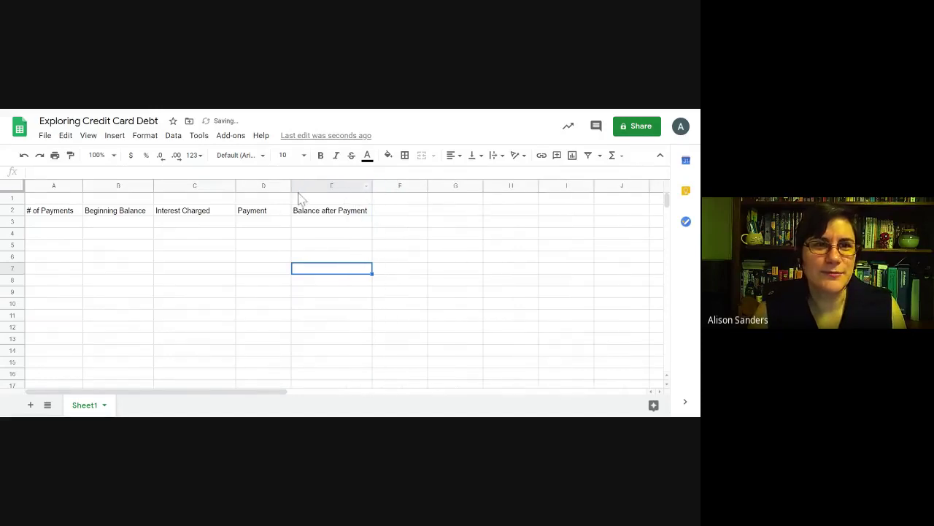
pyautogui.moveTo(290, 185); pyautogui.dragTo(282, 185)
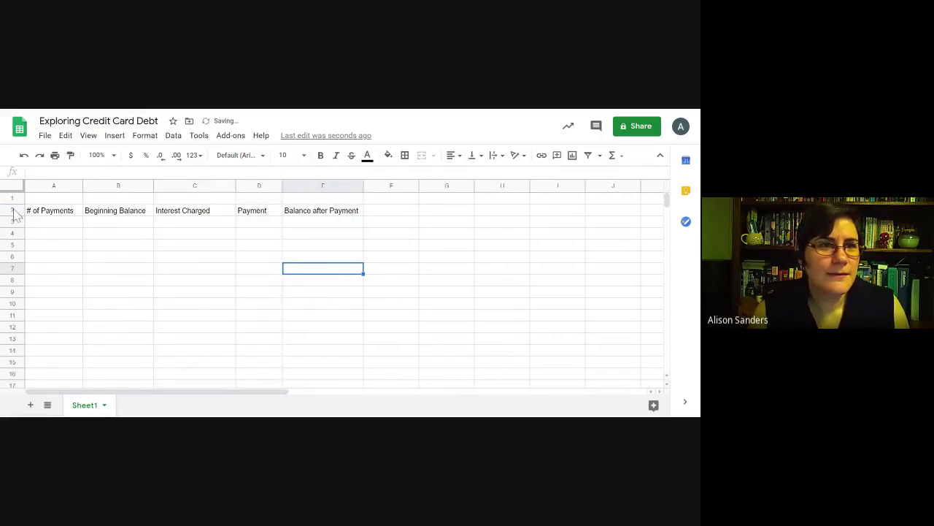
pyautogui.click(12, 210)
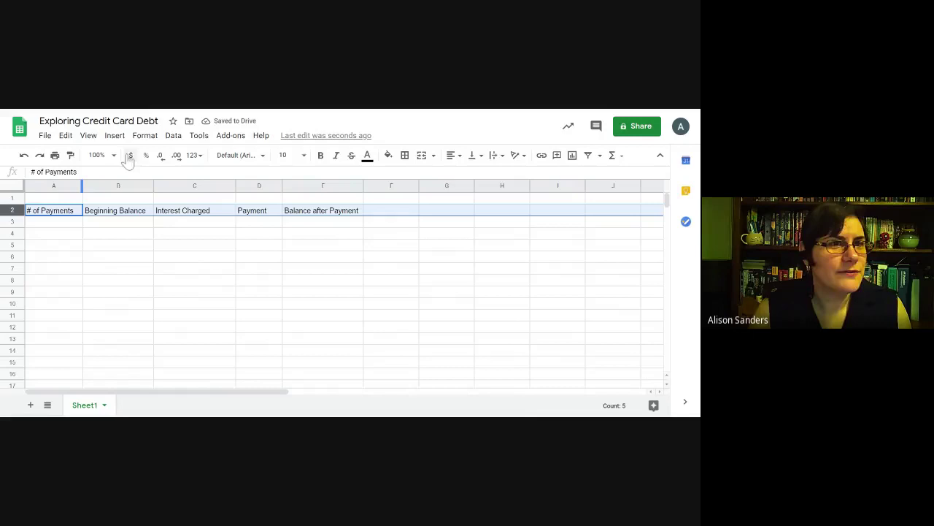
pyautogui.click(321, 158)
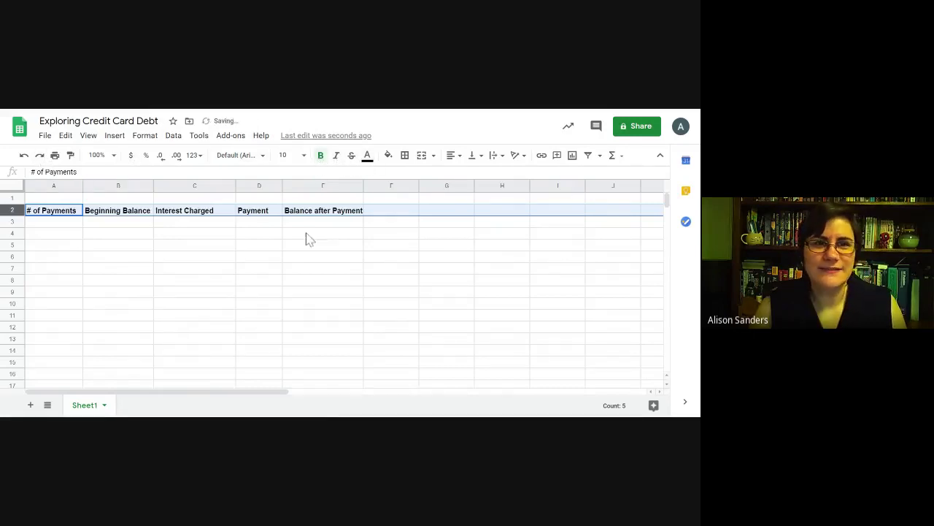
pyautogui.click(70, 227)
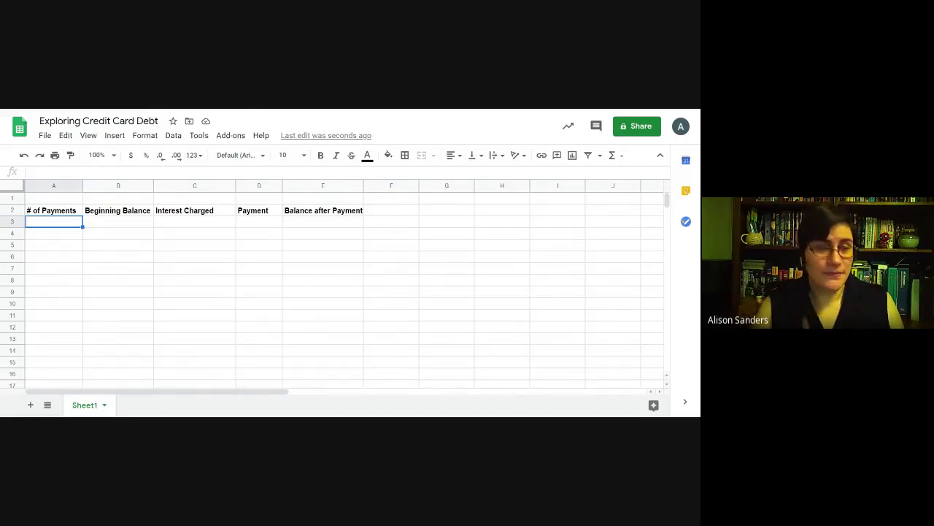
# Enter 1 in A3 and the formula =(A3+1) in A4 so it shows 2.
pyautogui.write('1')
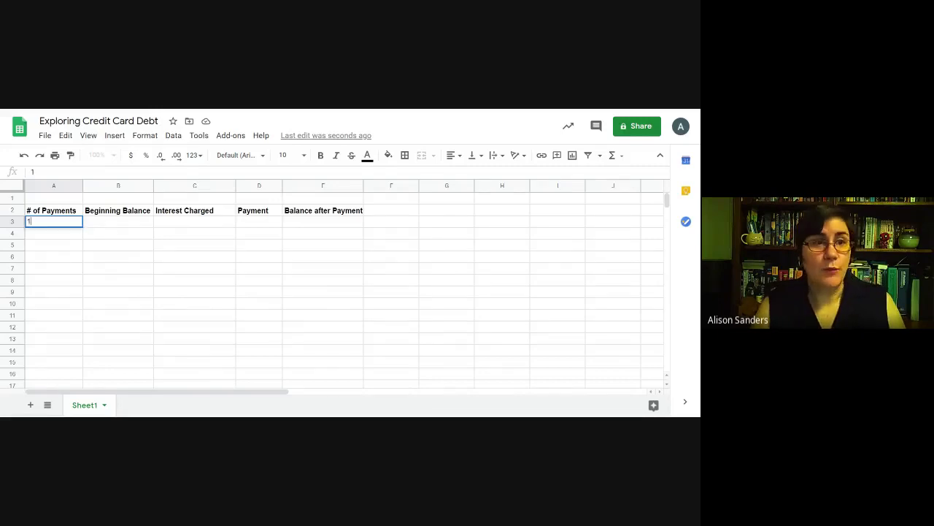
pyautogui.press('Return')
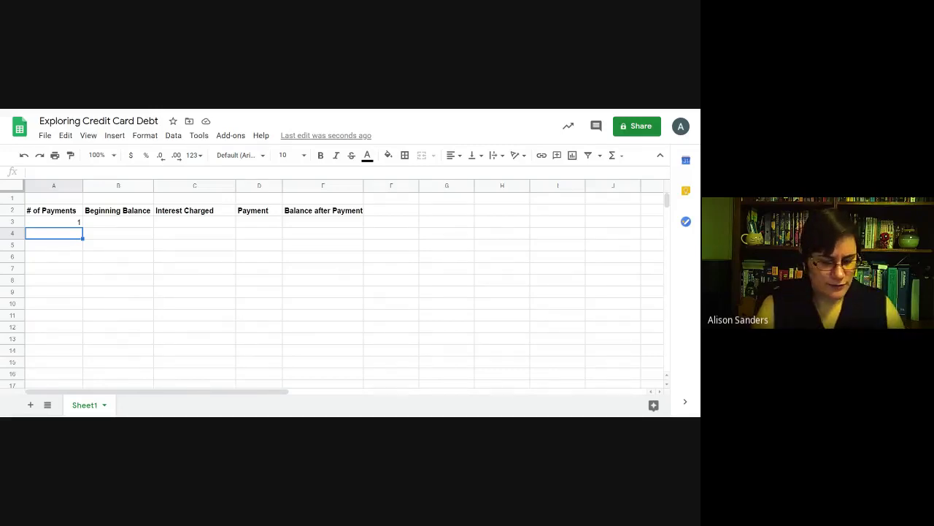
pyautogui.write('=')
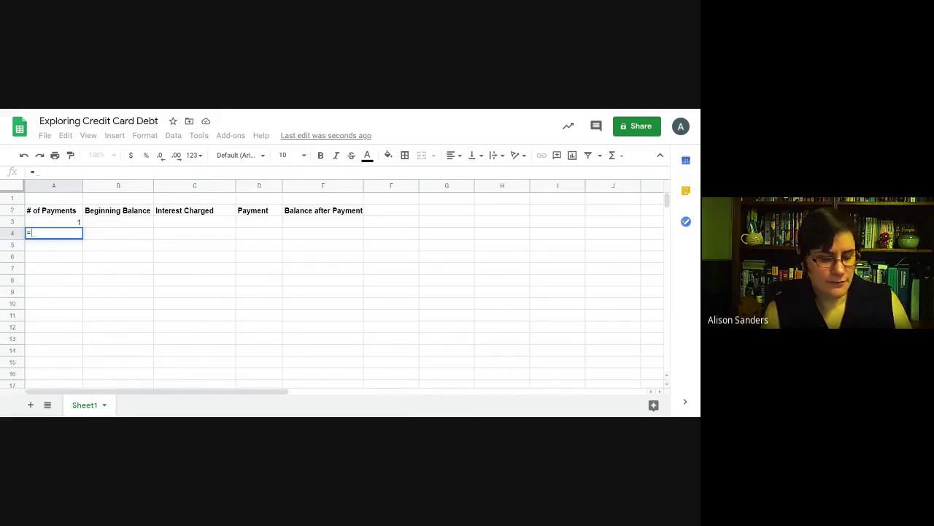
pyautogui.write('(')
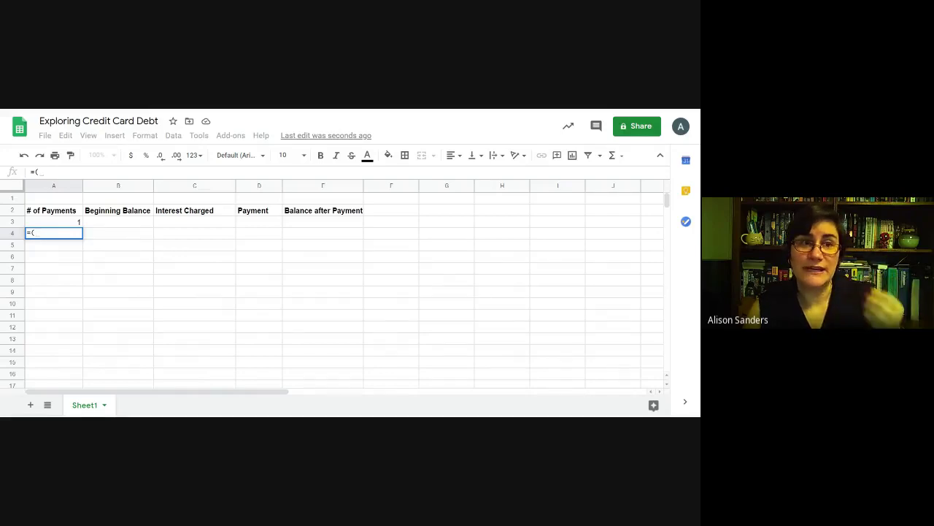
pyautogui.click(52, 224)
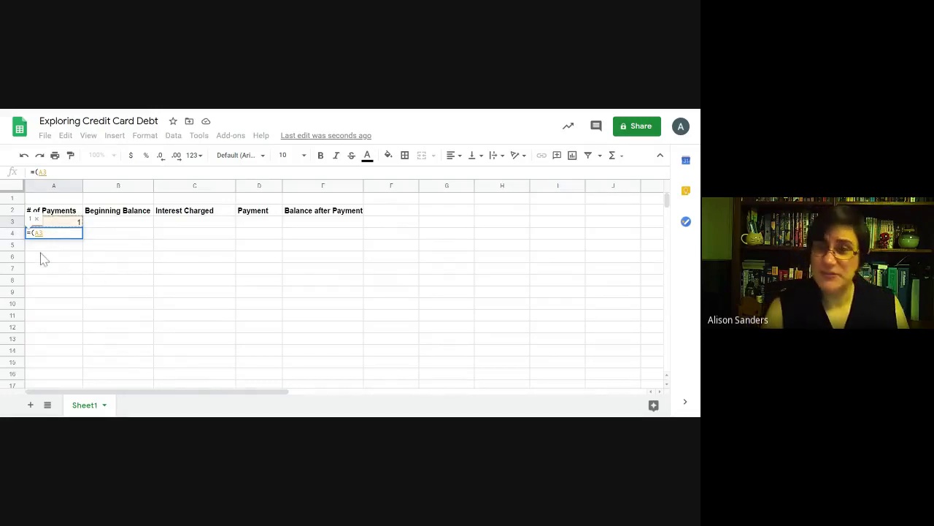
pyautogui.write('+1')
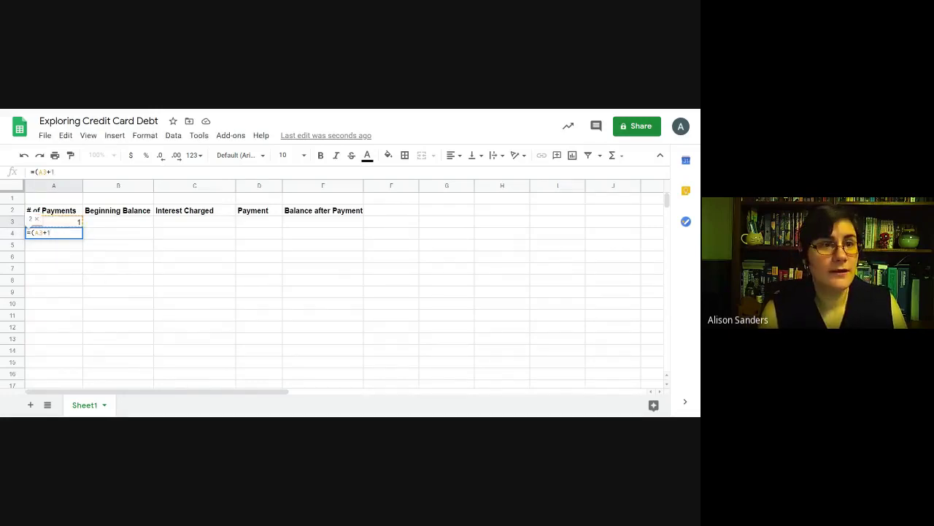
pyautogui.write(')')
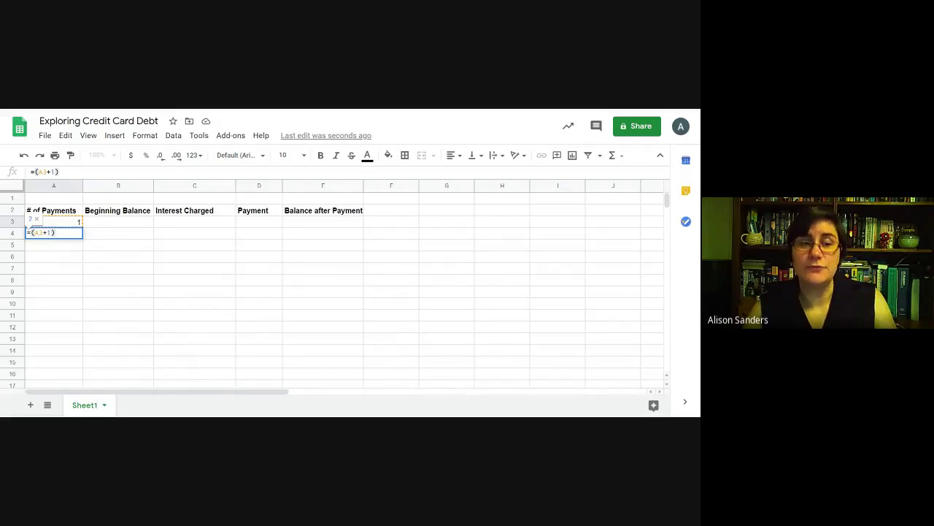
pyautogui.press('Return')
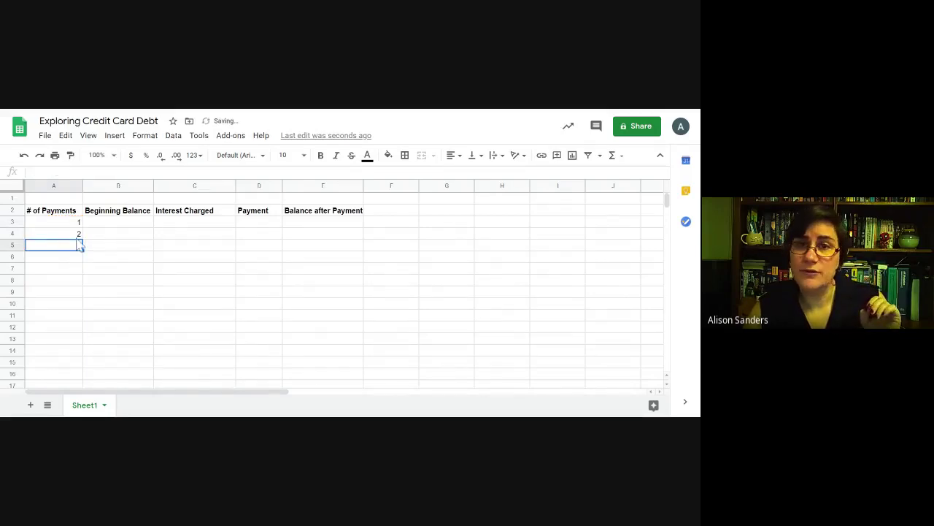
pyautogui.press('Up')
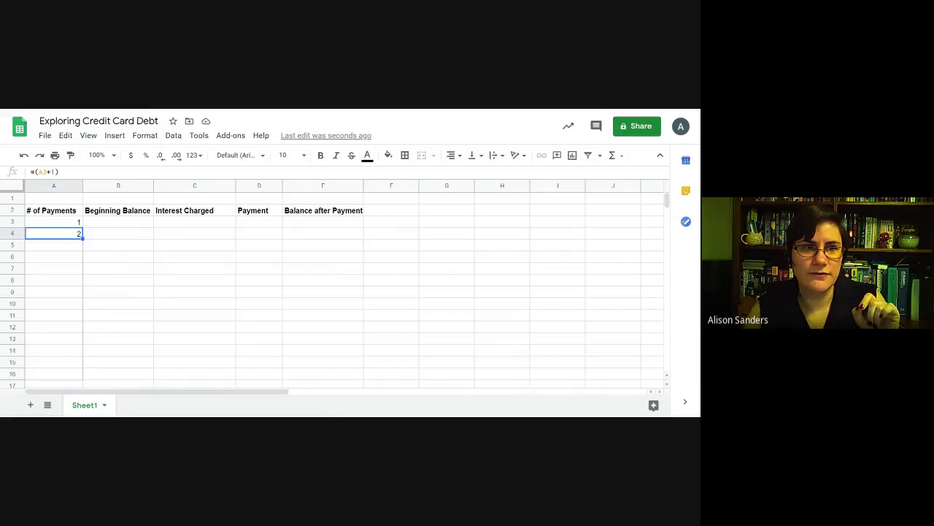
# Fill the A4 formula down to A16 so payments number 1 to 14, checking the copies.
pyautogui.moveTo(83, 238); pyautogui.dragTo(82, 375)
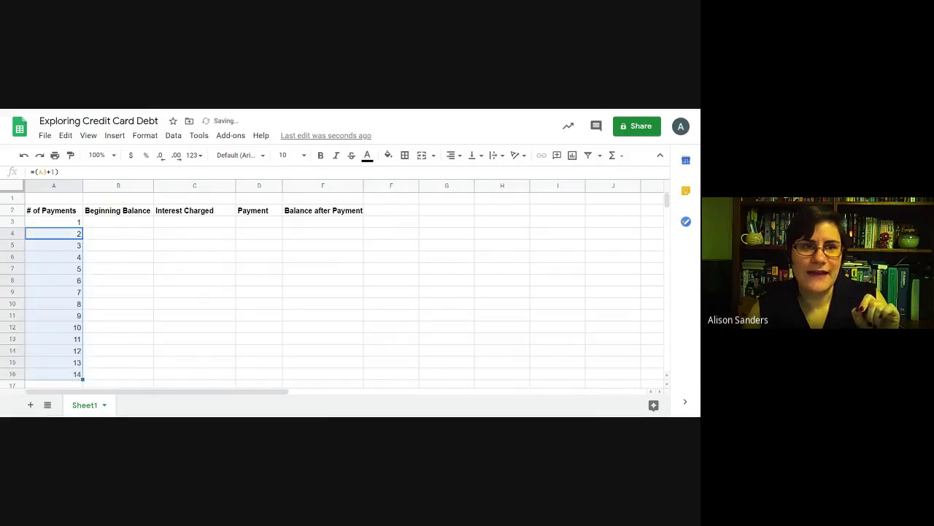
pyautogui.click(73, 274)
pyautogui.click(64, 283)
pyautogui.click(67, 306)
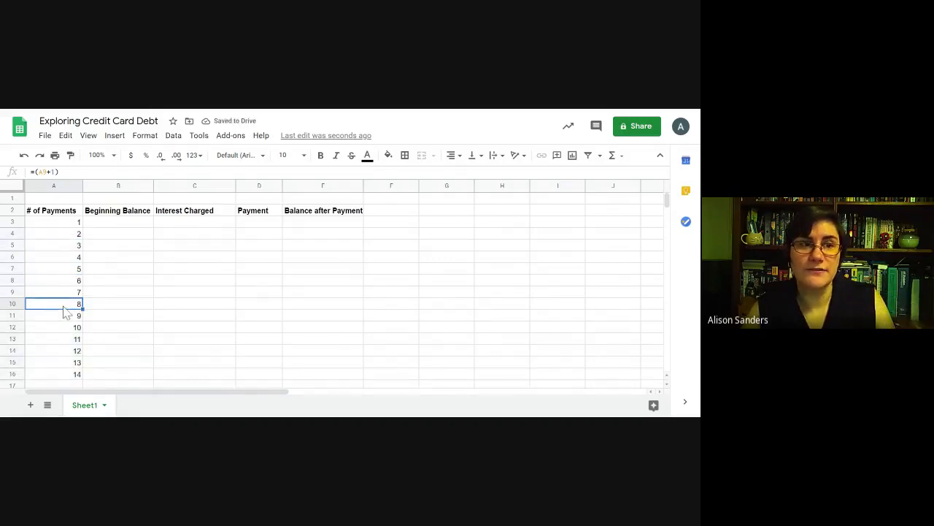
pyautogui.click(55, 282)
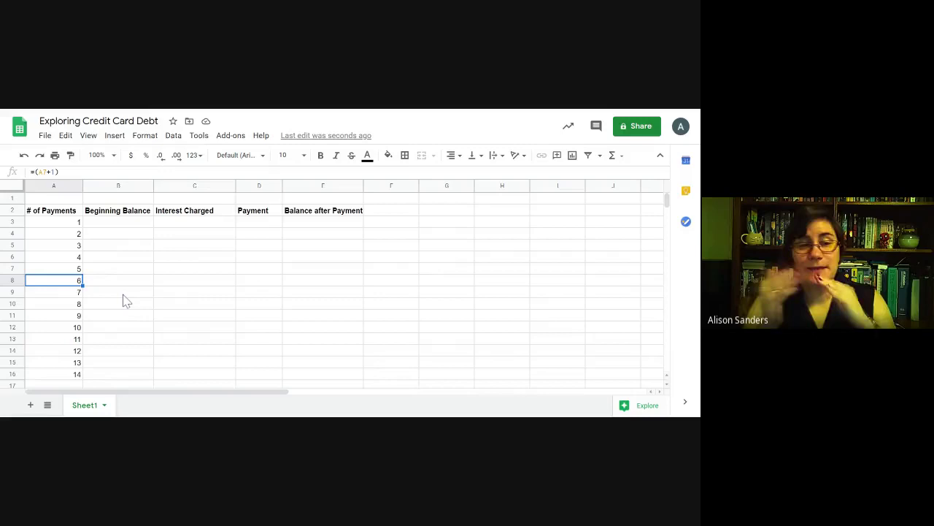
pyautogui.click(77, 374)
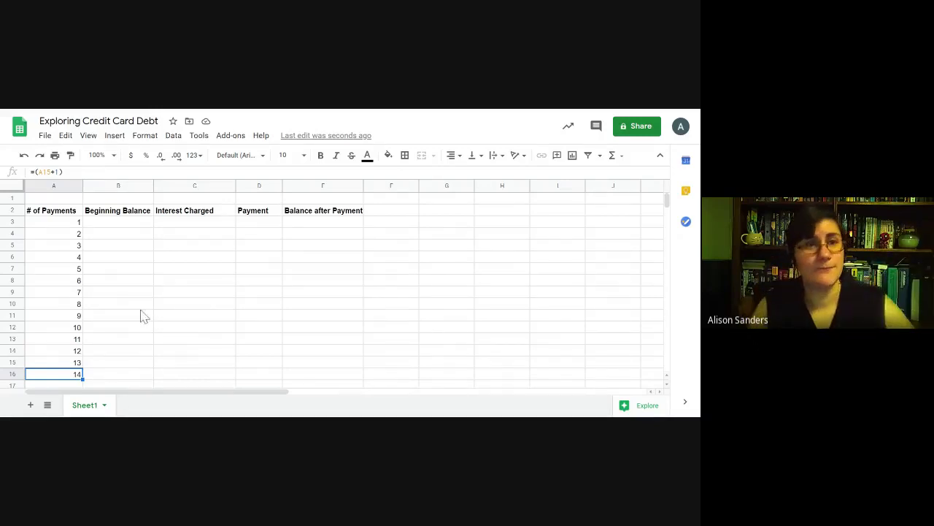
pyautogui.click(127, 228)
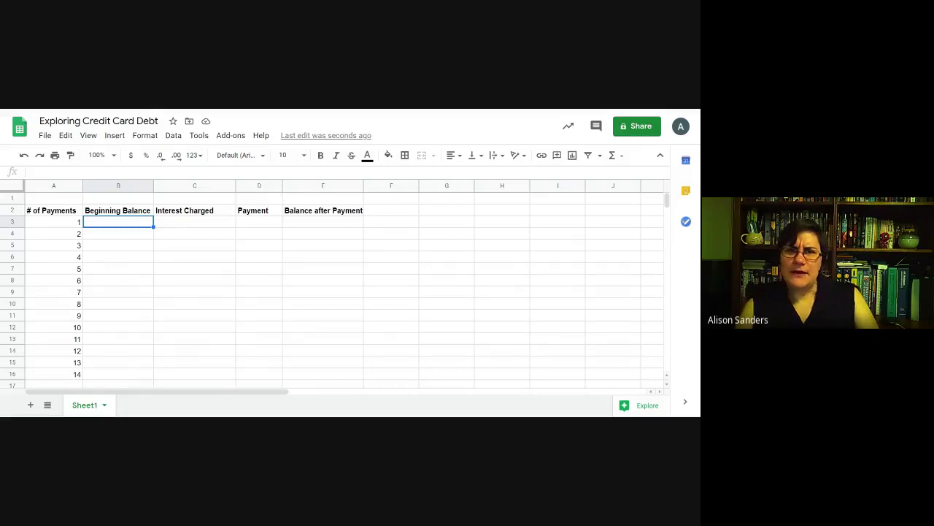
# Enter 750 in B3 as the first payment's beginning balance.
pyautogui.write('750')
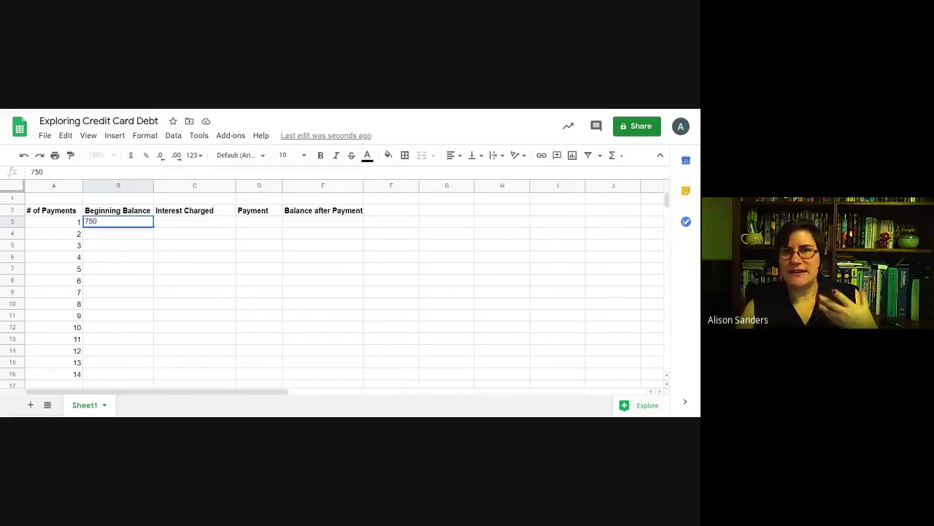
pyautogui.press('Return')
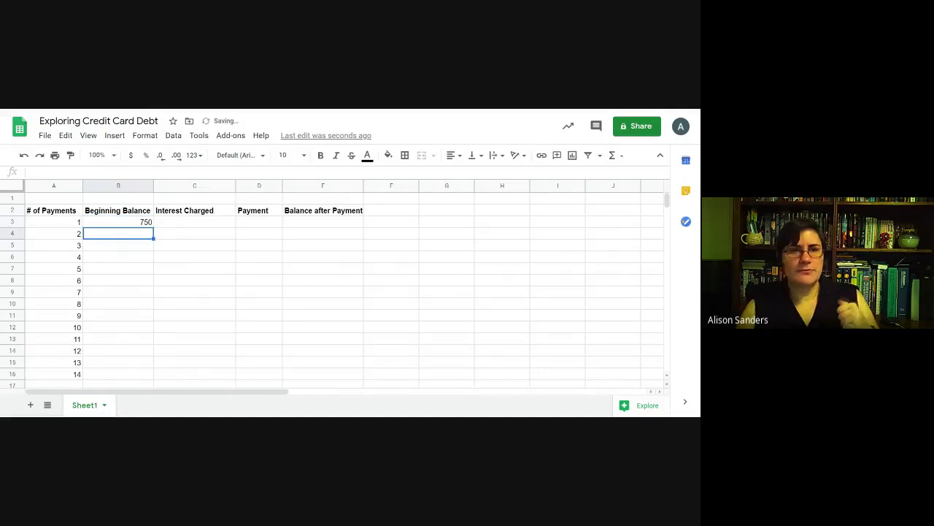
pyautogui.click(195, 223)
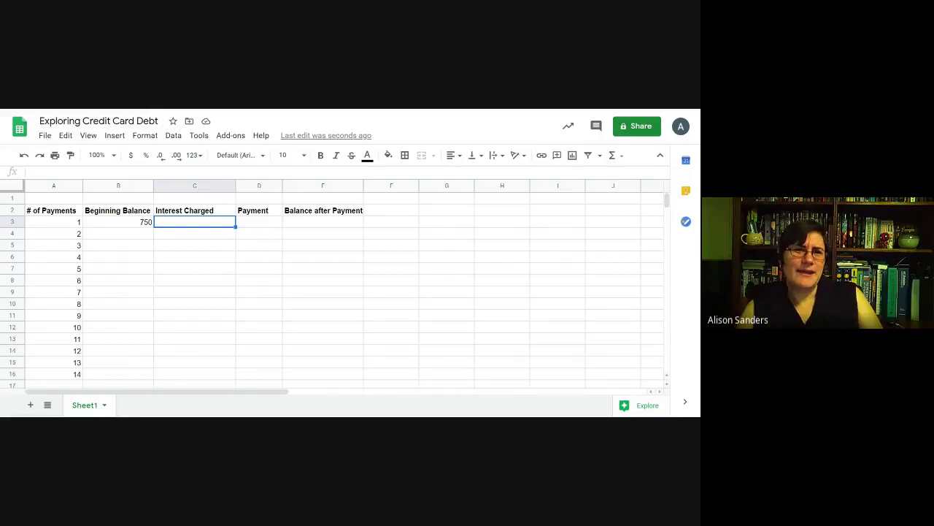
# Label C1 '26% APR' above the Interest Charged heading, then reopen that heading for editing.
pyautogui.click(211, 200)
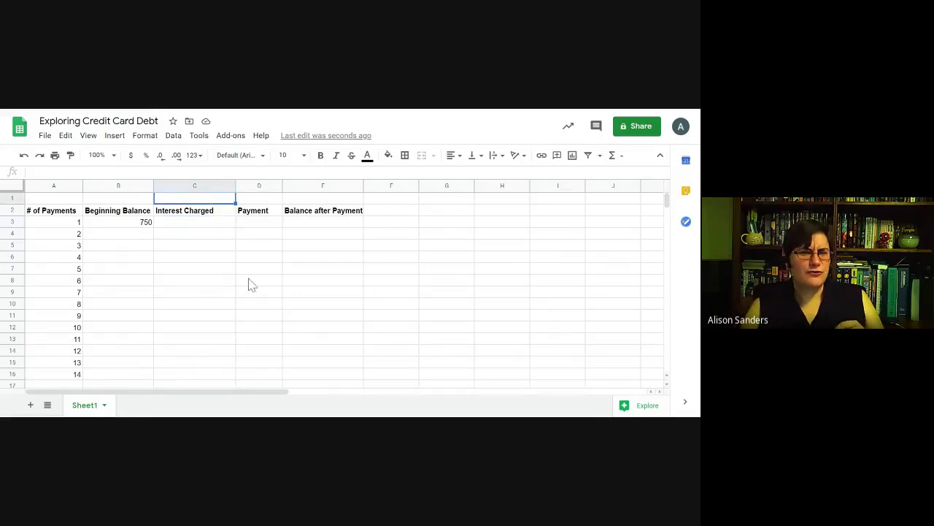
pyautogui.write('2')
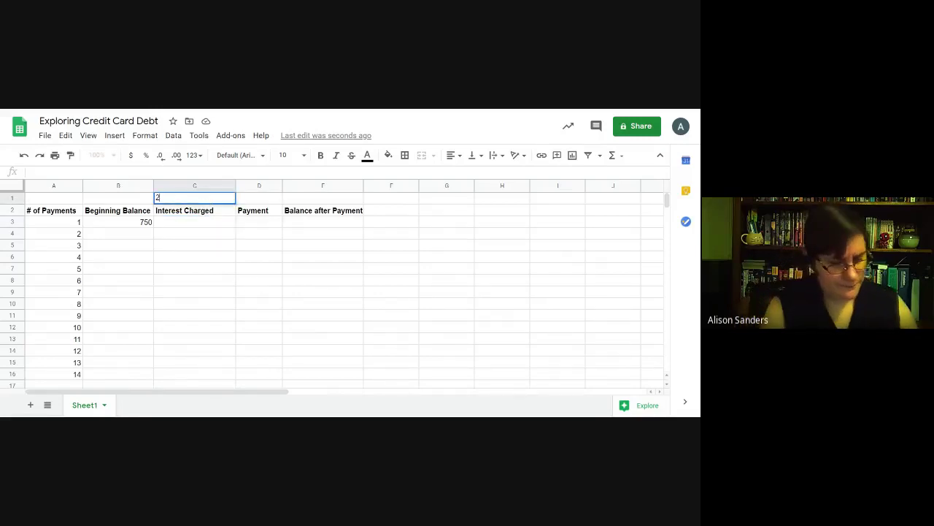
pyautogui.write('6% APR')
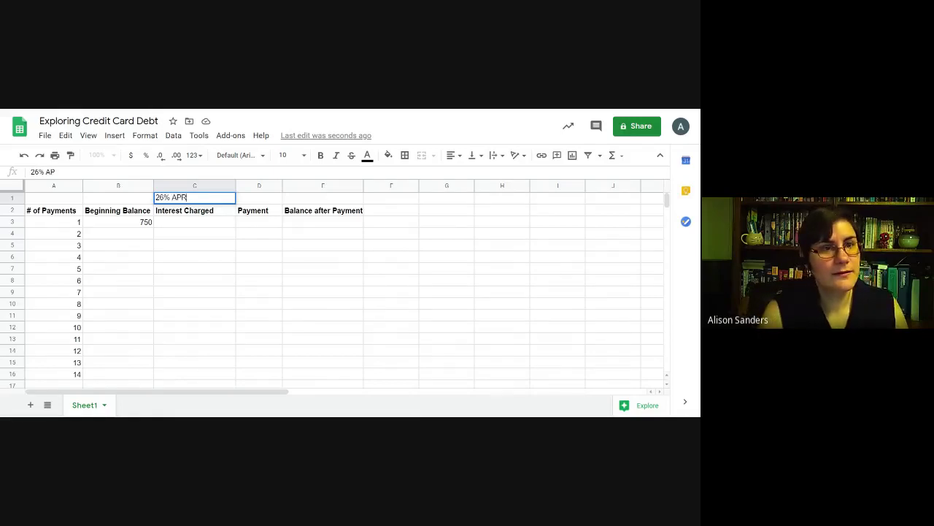
pyautogui.press('Return')
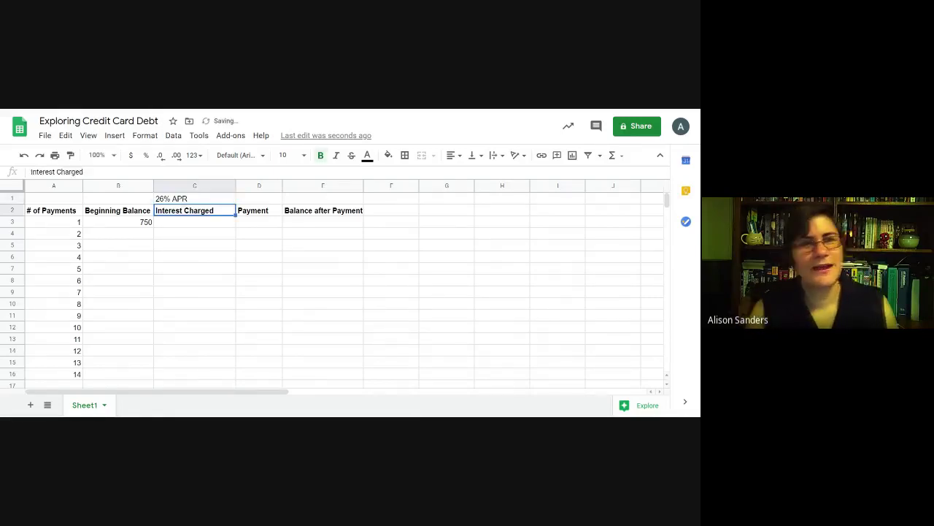
pyautogui.click(132, 173)
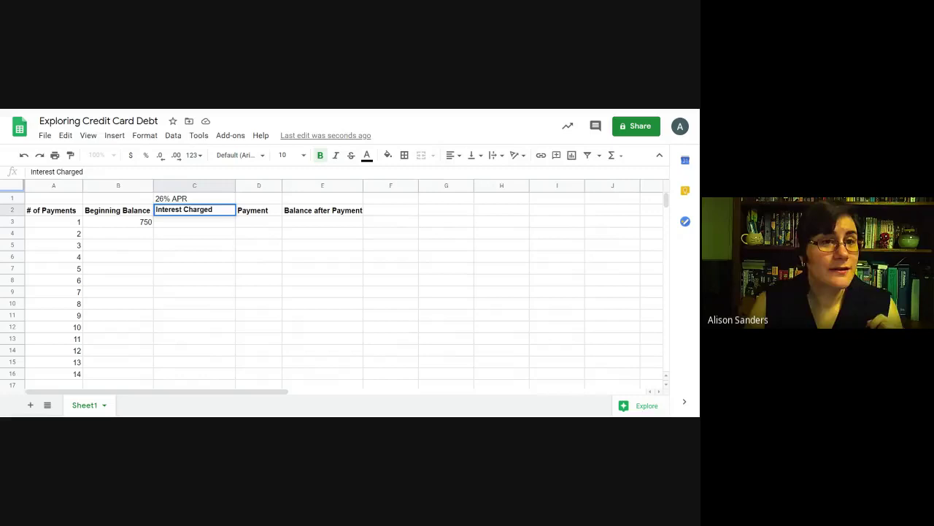
pyautogui.click(179, 223)
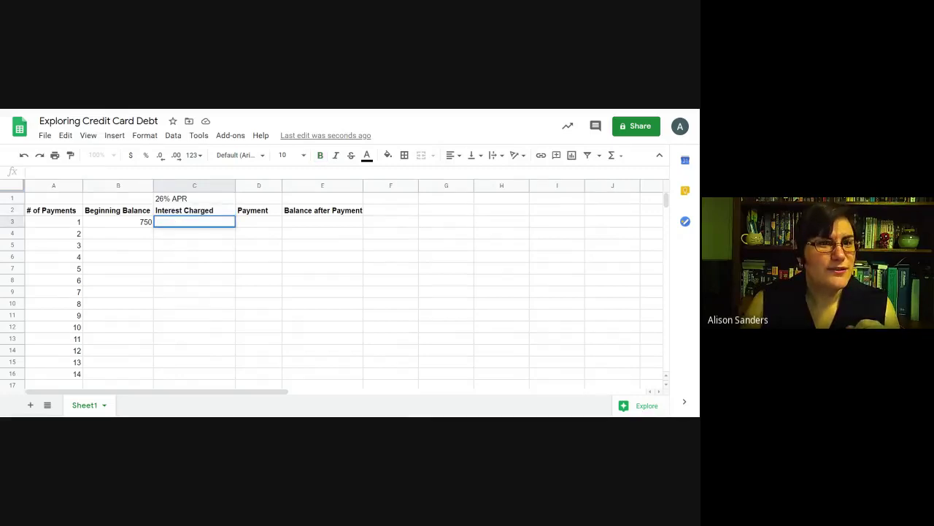
pyautogui.click(208, 213)
pyautogui.press('Return')
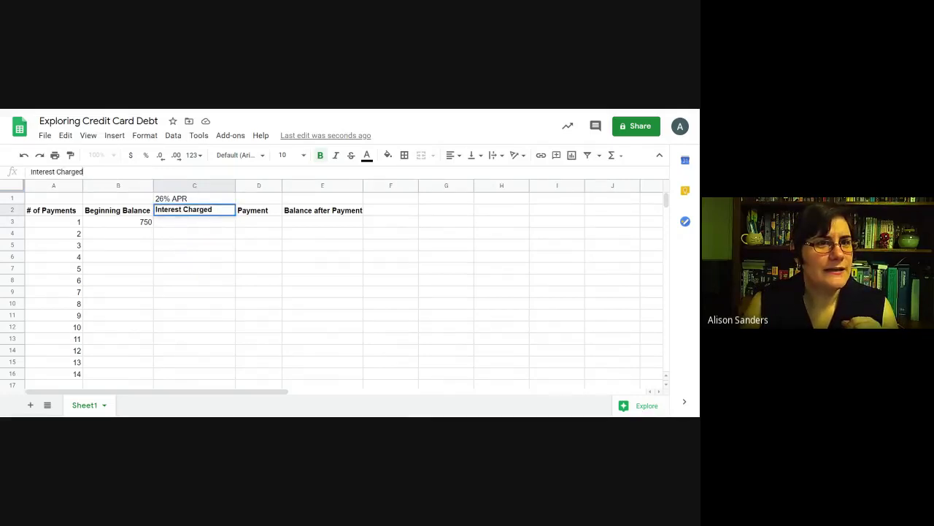
pyautogui.click(142, 172)
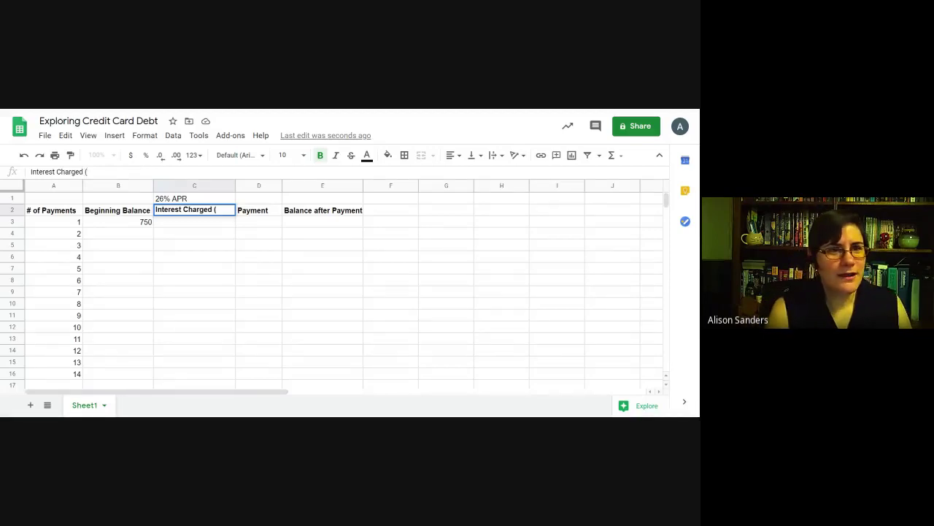
pyautogui.write('(2.1')
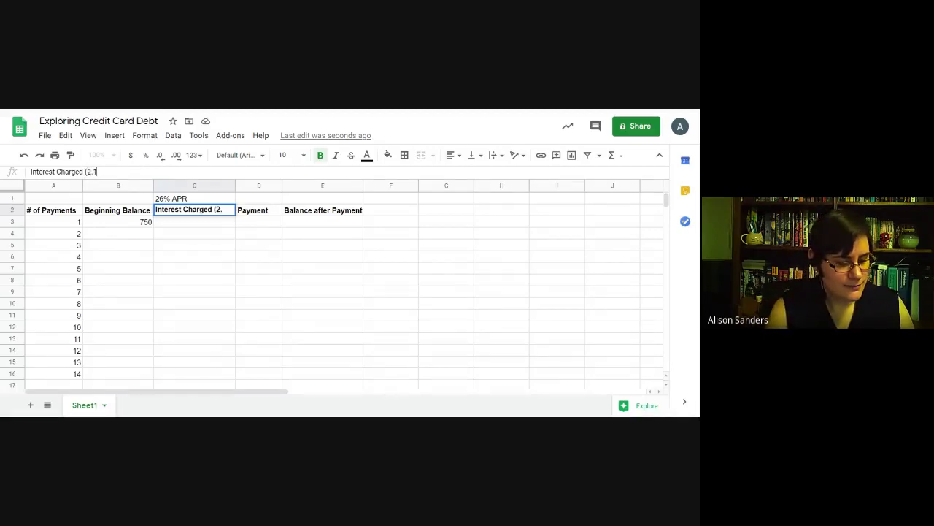
pyautogui.write('7%')
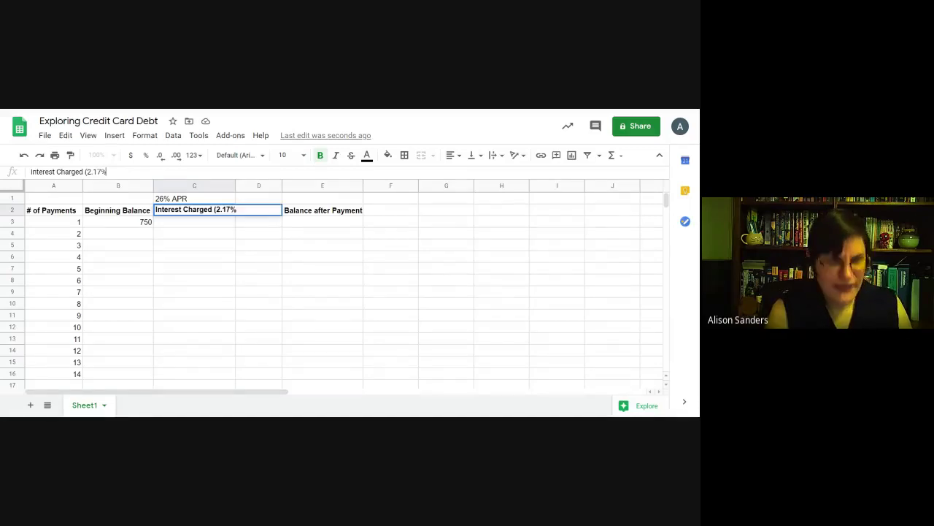
pyautogui.write(')')
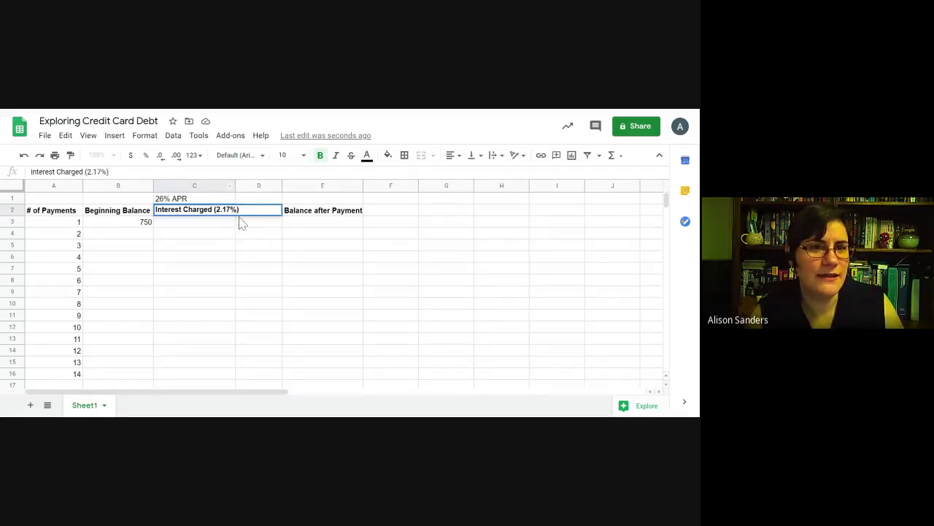
pyautogui.click(207, 233)
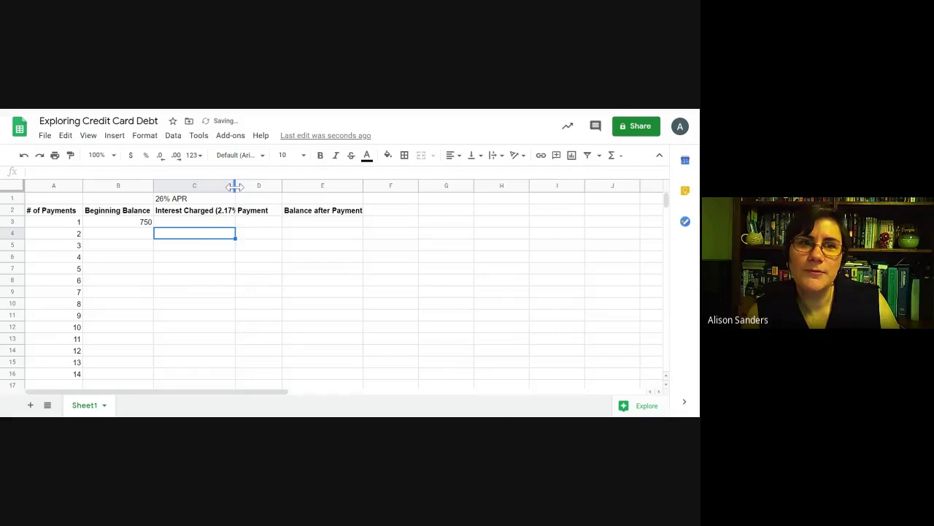
pyautogui.moveTo(235, 186); pyautogui.dragTo(241, 187)
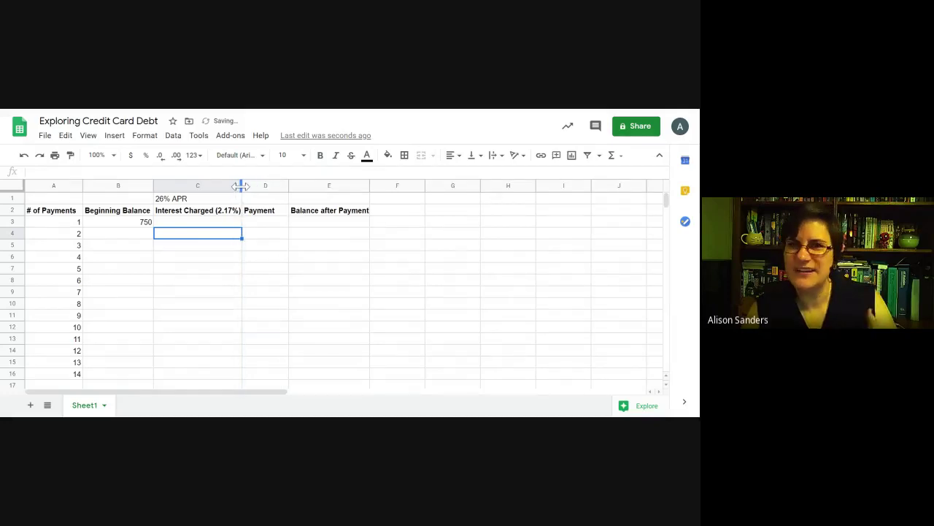
pyautogui.click(181, 224)
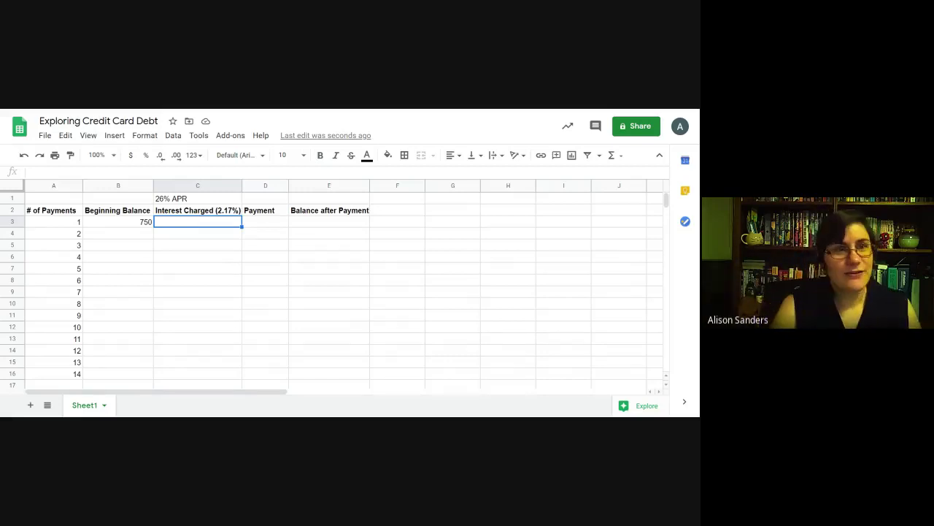
# Enter =(B3*0.0217) in C3, giving 16.275 interest on the 750 balance.
pyautogui.write('=(')
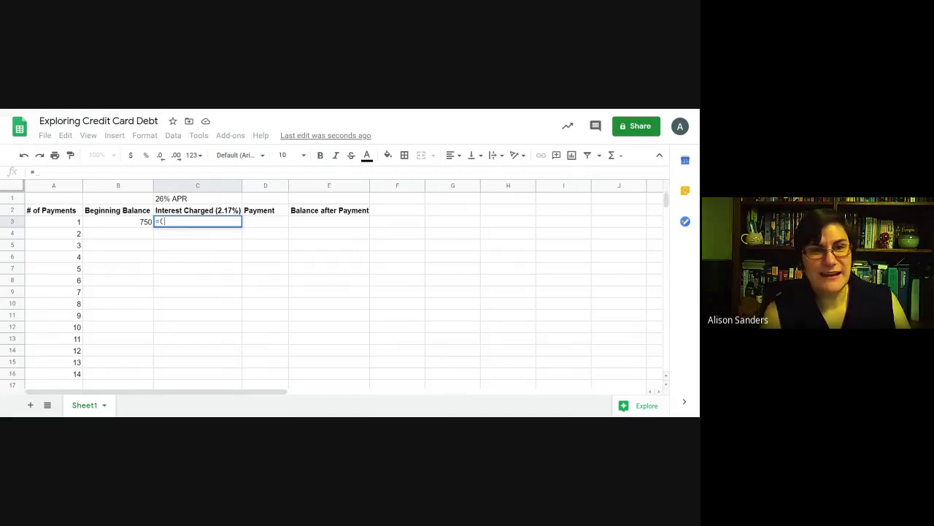
pyautogui.click(119, 226)
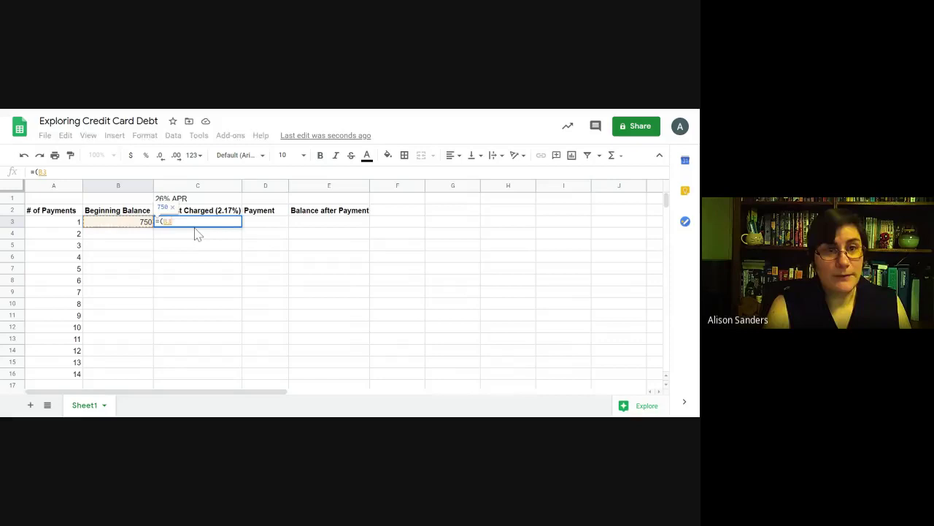
pyautogui.write('*')
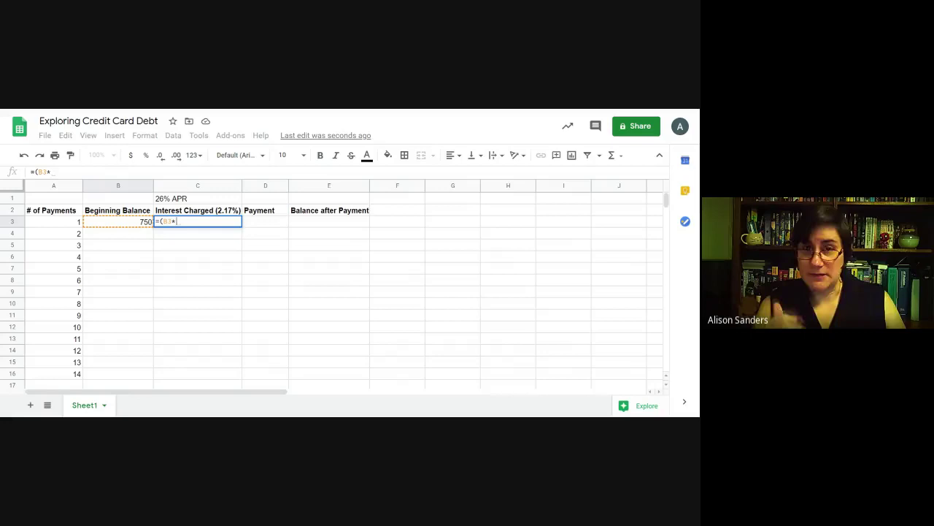
pyautogui.write('0.0')
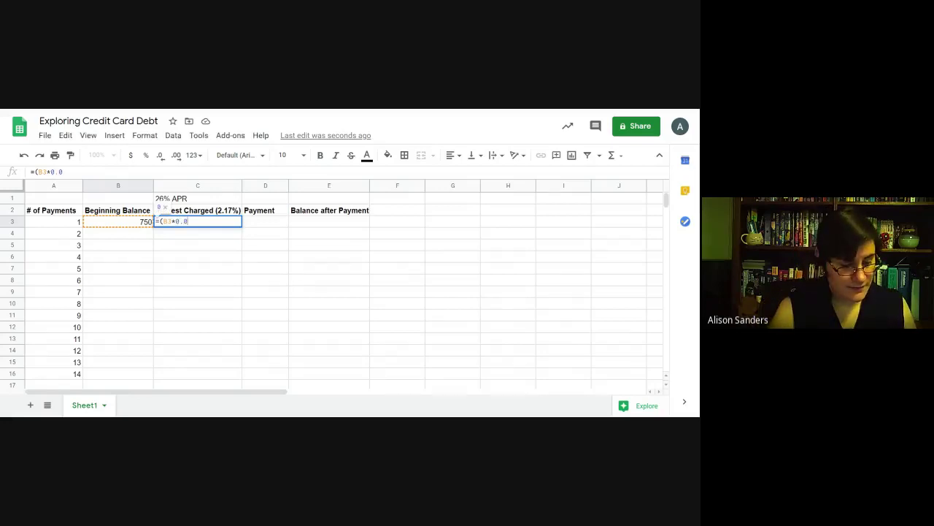
pyautogui.write('217')
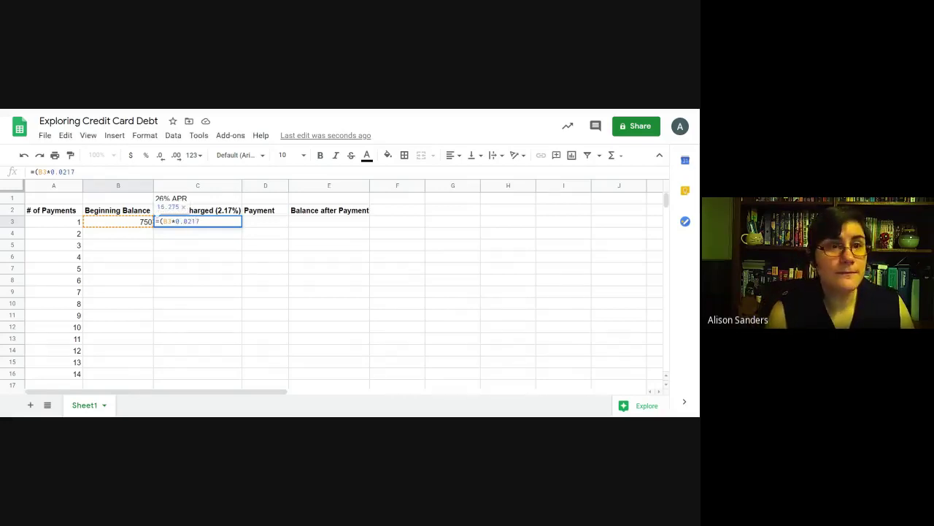
pyautogui.write(')')
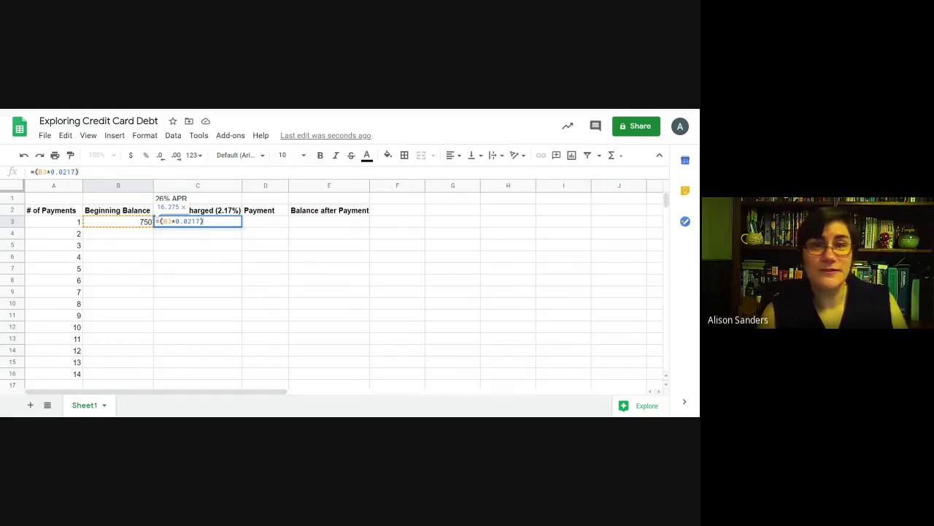
pyautogui.press('Return')
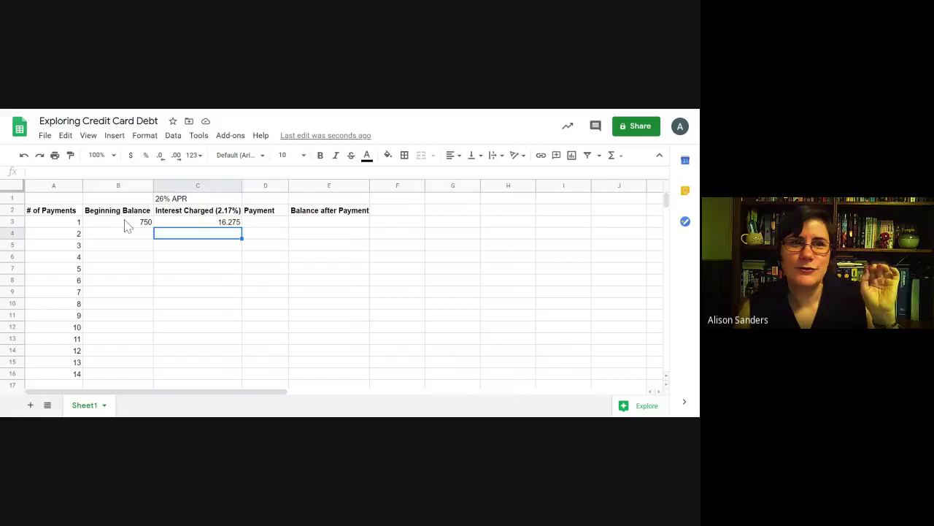
pyautogui.click(126, 225)
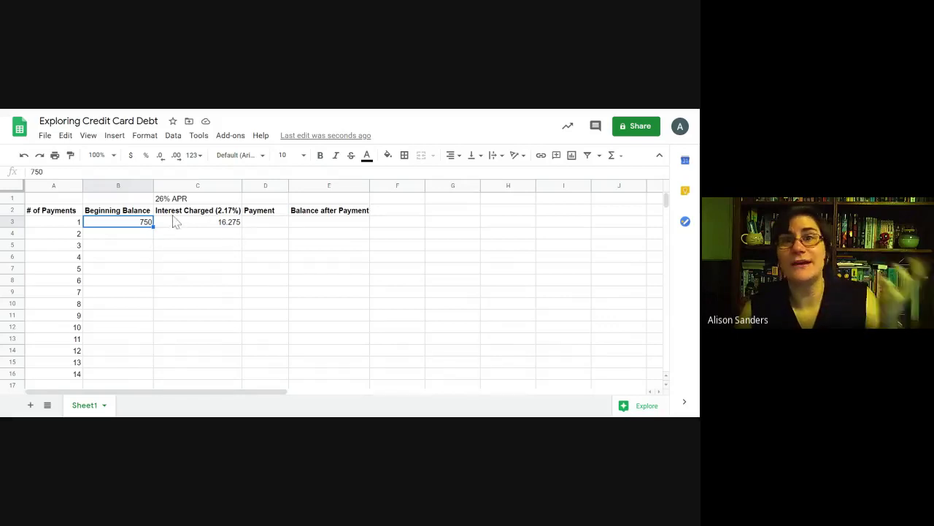
# Insert an empty column to the left of Payment and widen the new column D.
pyautogui.click(272, 229)
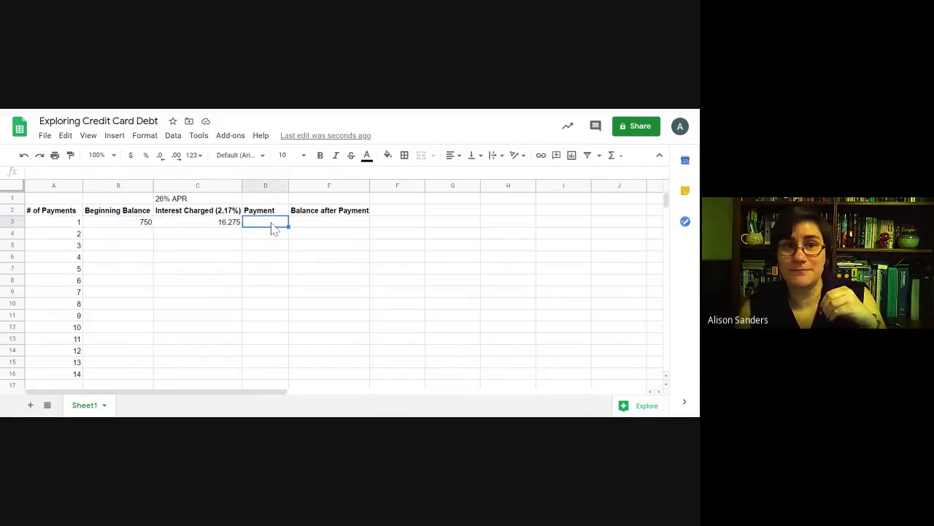
pyautogui.click(264, 185)
pyautogui.rightClick(260, 183)
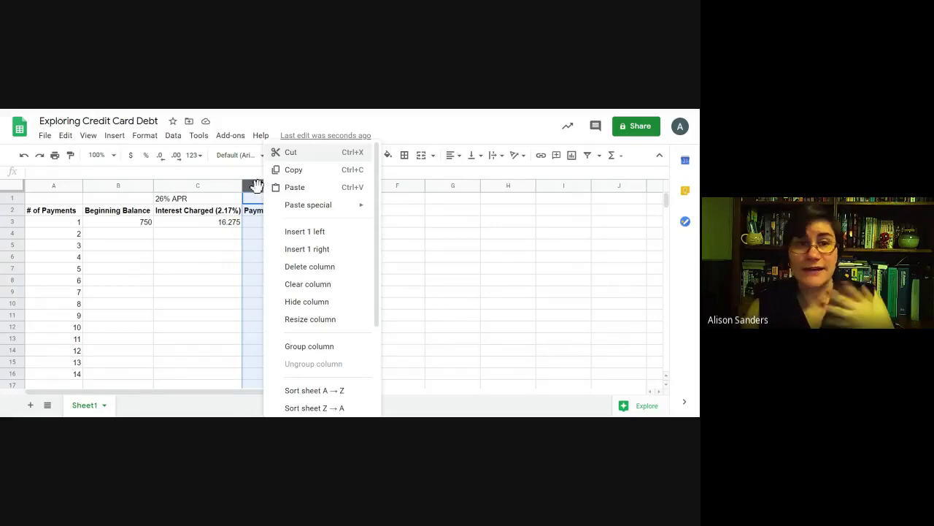
pyautogui.click(255, 213)
pyautogui.click(259, 184)
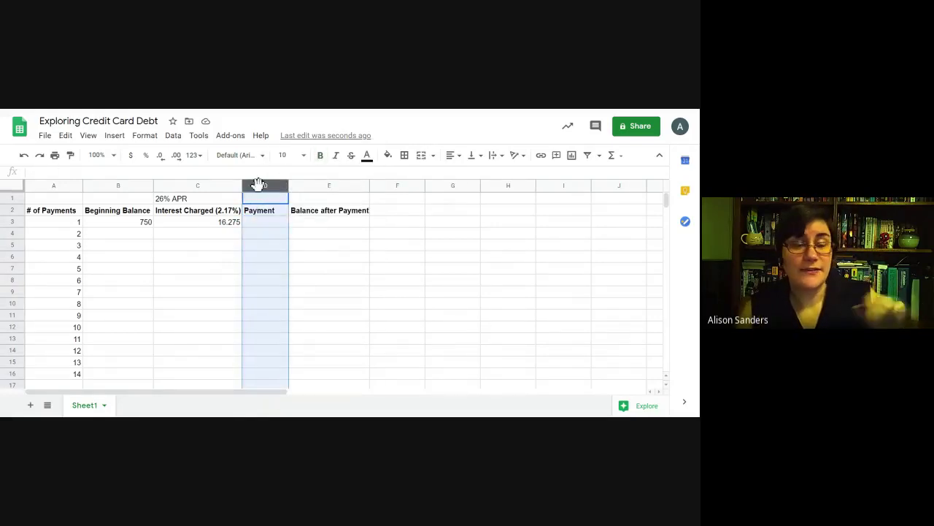
pyautogui.rightClick(259, 183)
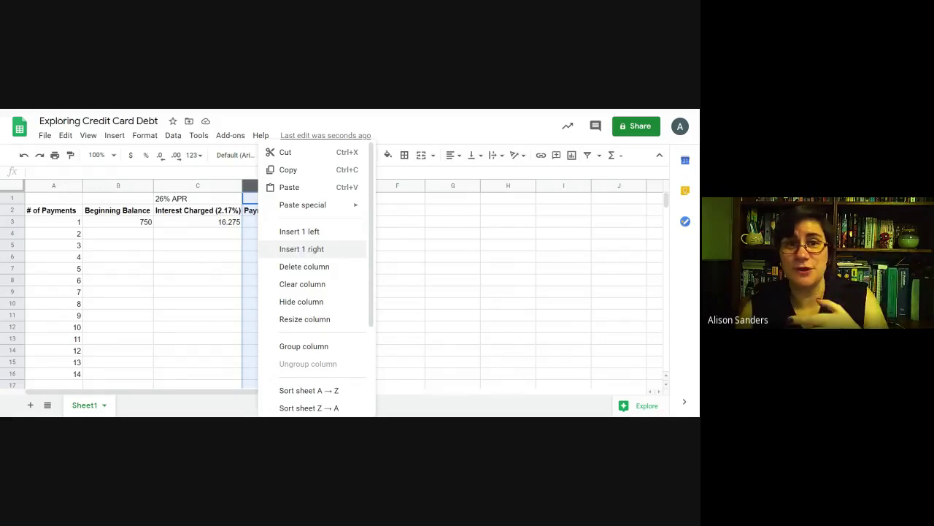
pyautogui.click(308, 232)
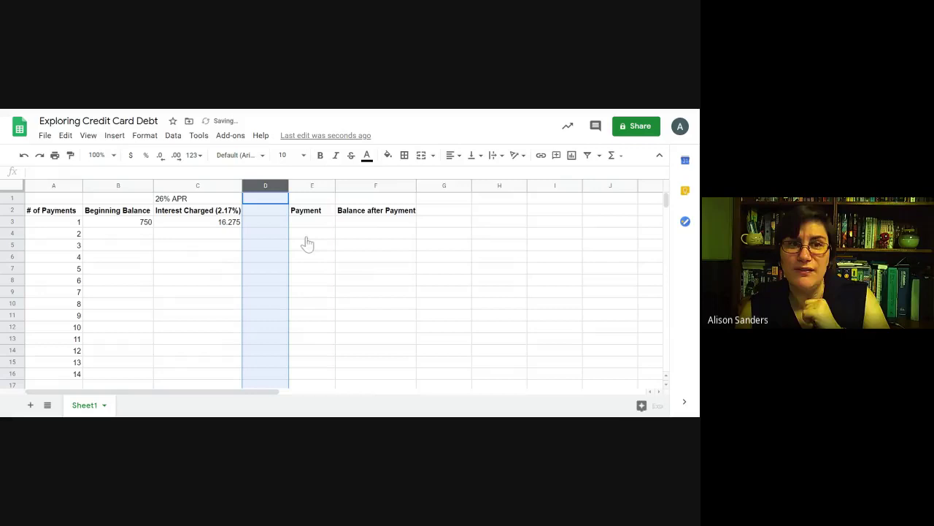
pyautogui.click(276, 214)
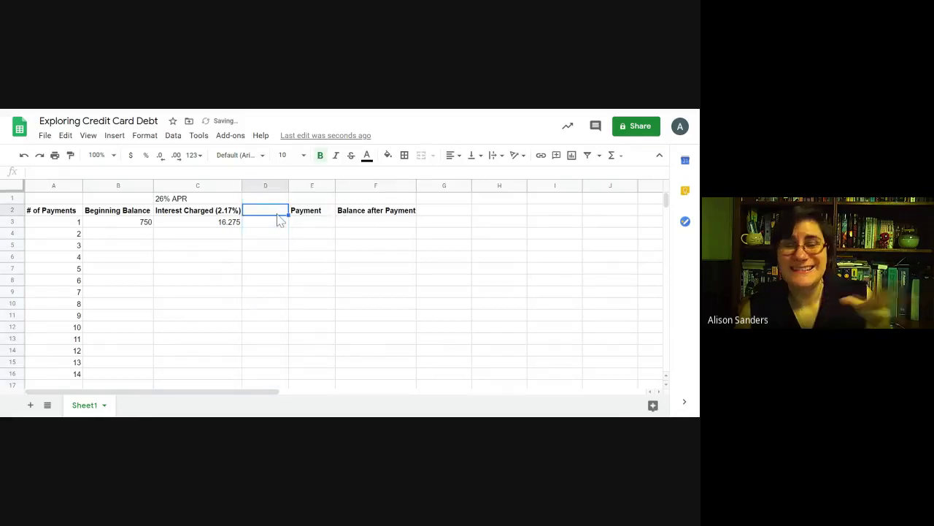
pyautogui.moveTo(289, 186); pyautogui.dragTo(309, 185)
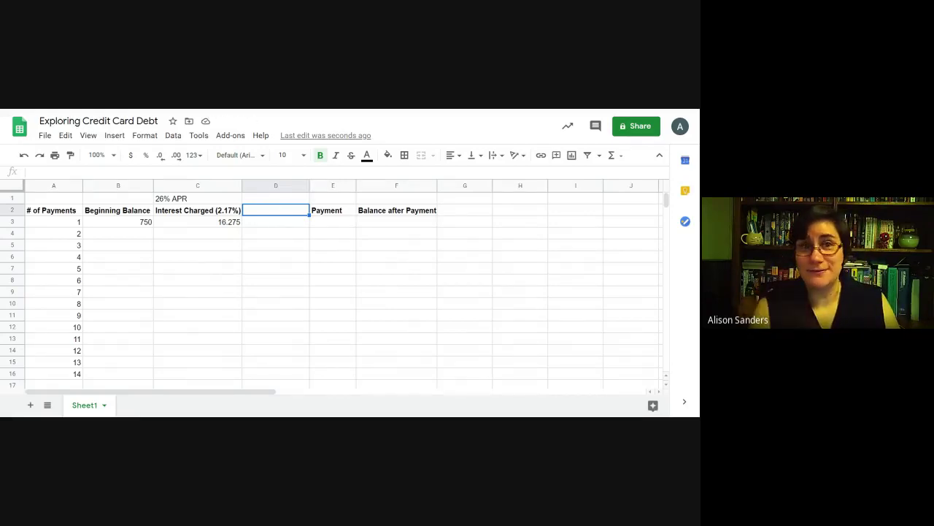
# Enter 'Balance after Interest' in D2, widen column D to fit, and begin a formula in D3.
pyautogui.write('Ba')
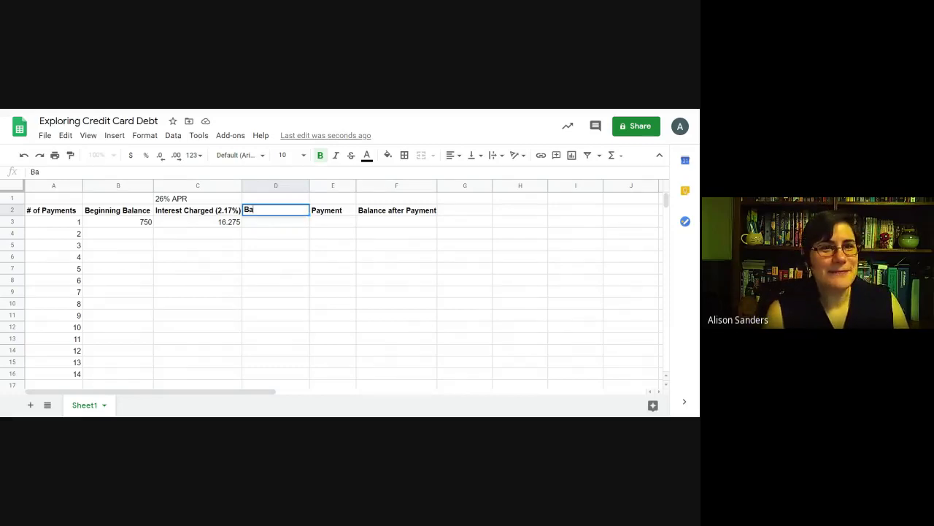
pyautogui.write('lance after')
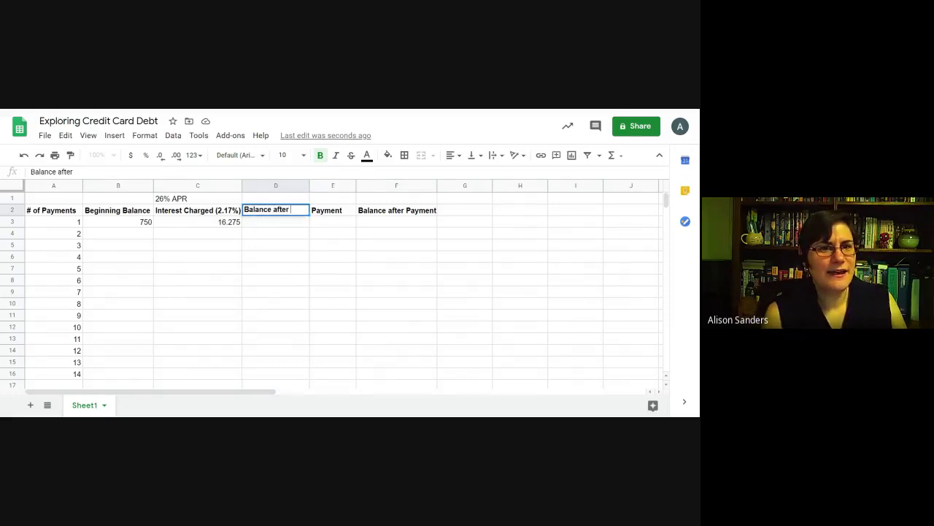
pyautogui.write(' Interest')
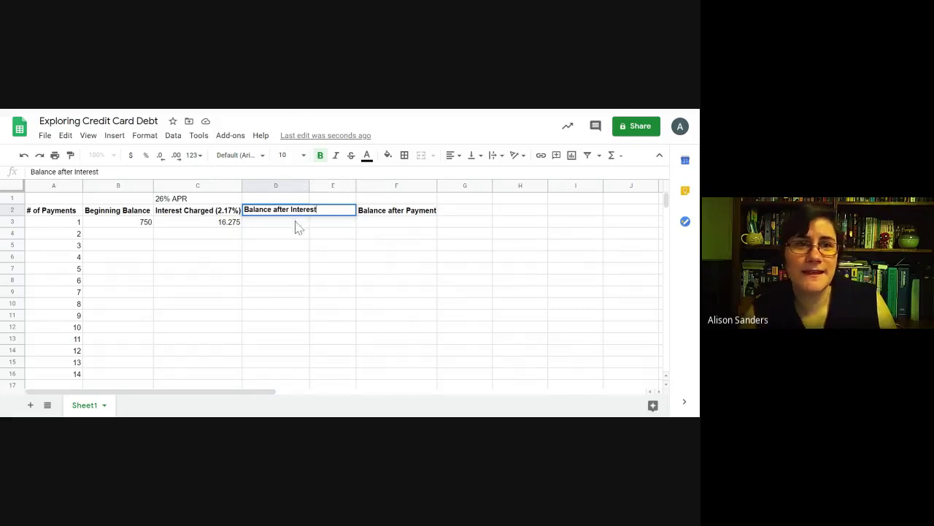
pyautogui.press('Return')
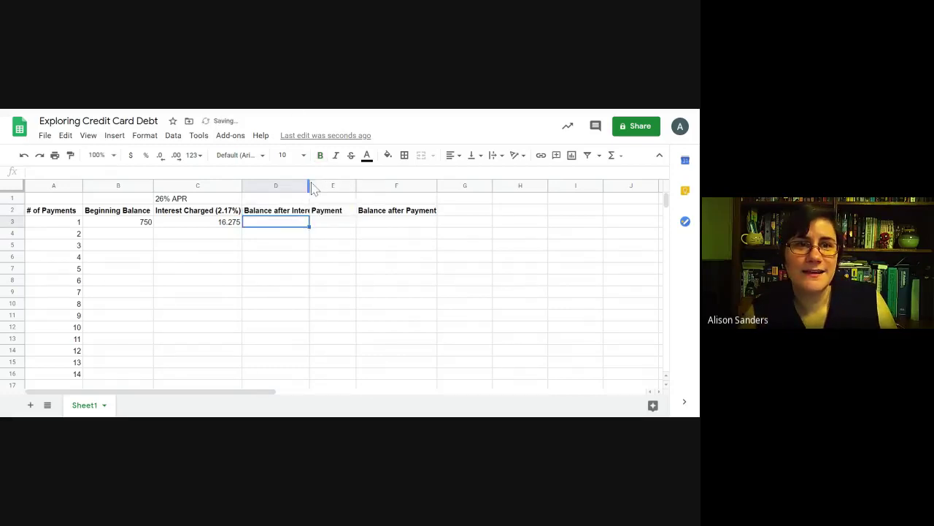
pyautogui.moveTo(310, 185); pyautogui.dragTo(323, 186)
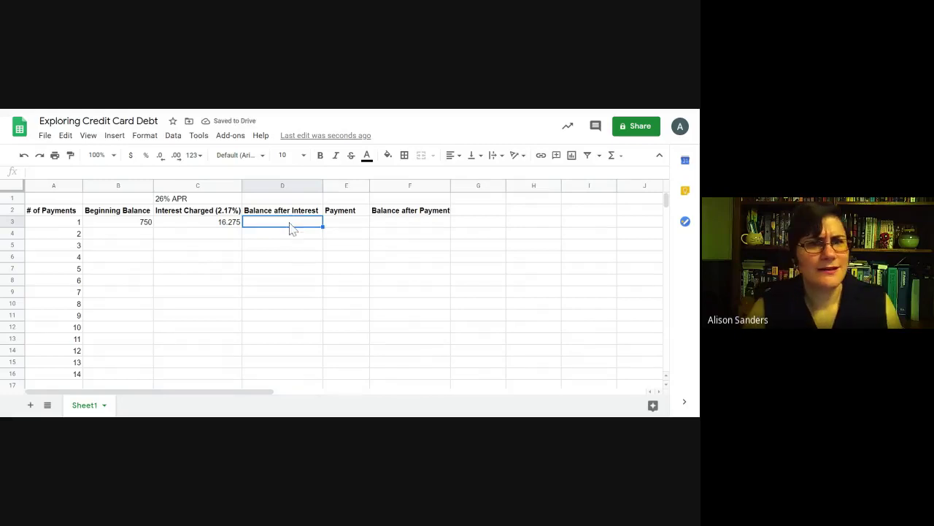
pyautogui.write('=(')
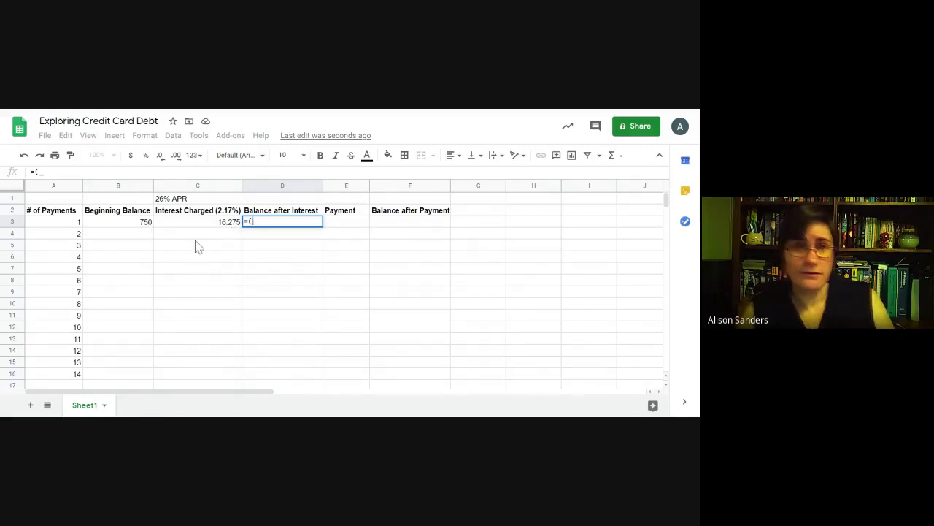
# Enter =(B3+C3) in D3 so the balance after interest shows 766.275.
pyautogui.click(118, 223)
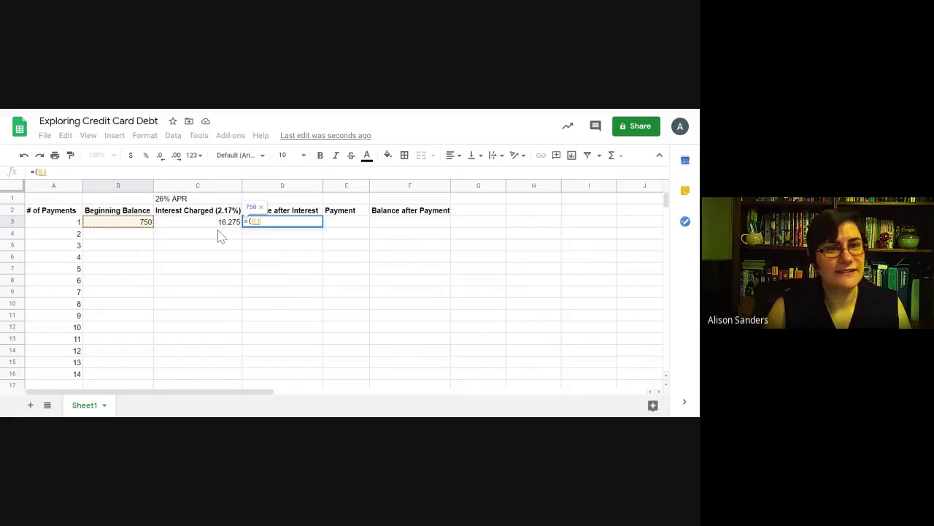
pyautogui.write('+')
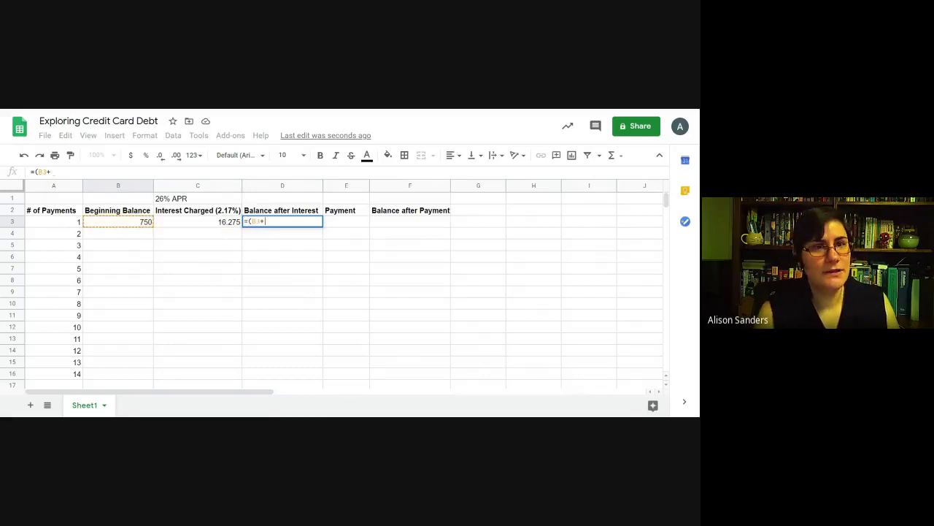
pyautogui.click(218, 223)
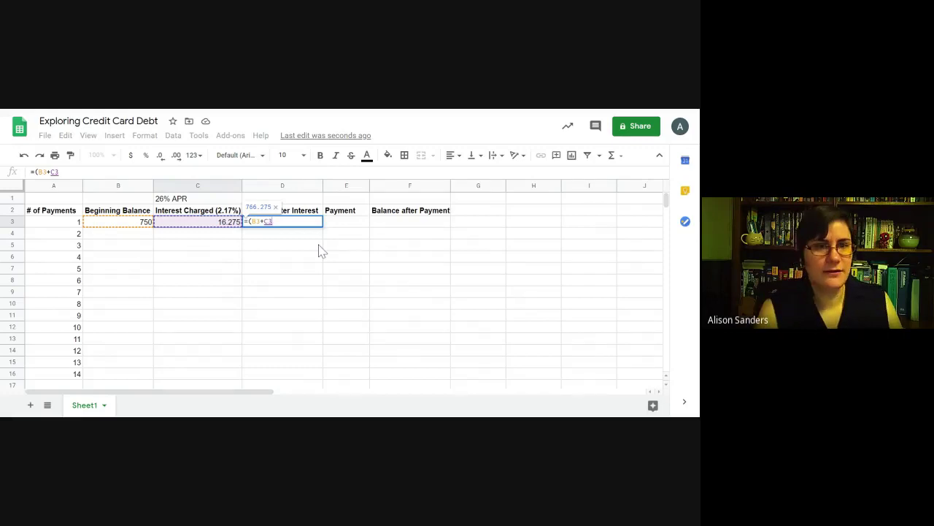
pyautogui.write(')')
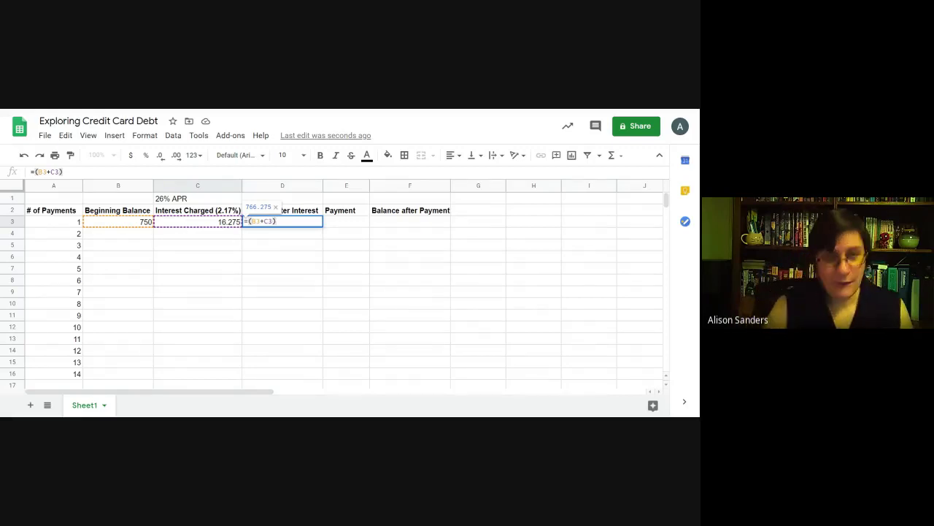
pyautogui.press('Return')
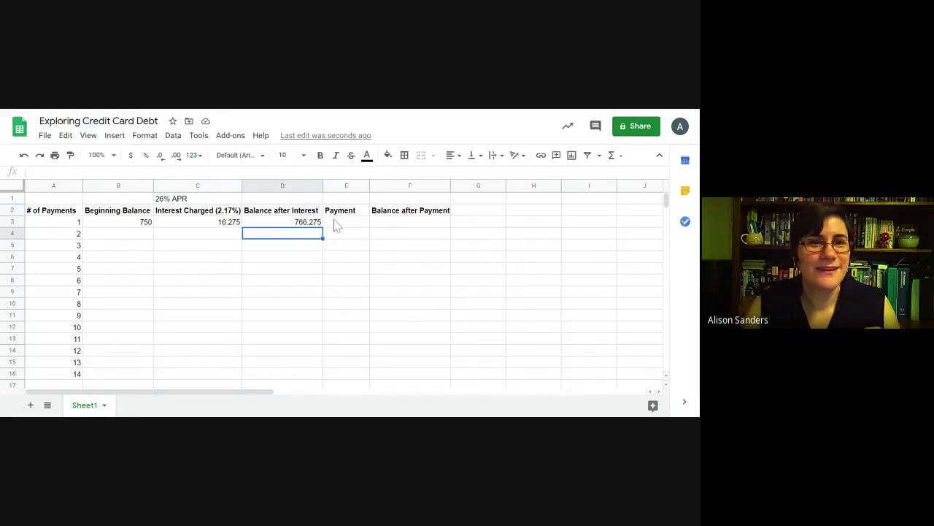
# Put the 7% monthly payment rate in E1 above the Payment heading.
pyautogui.click(353, 224)
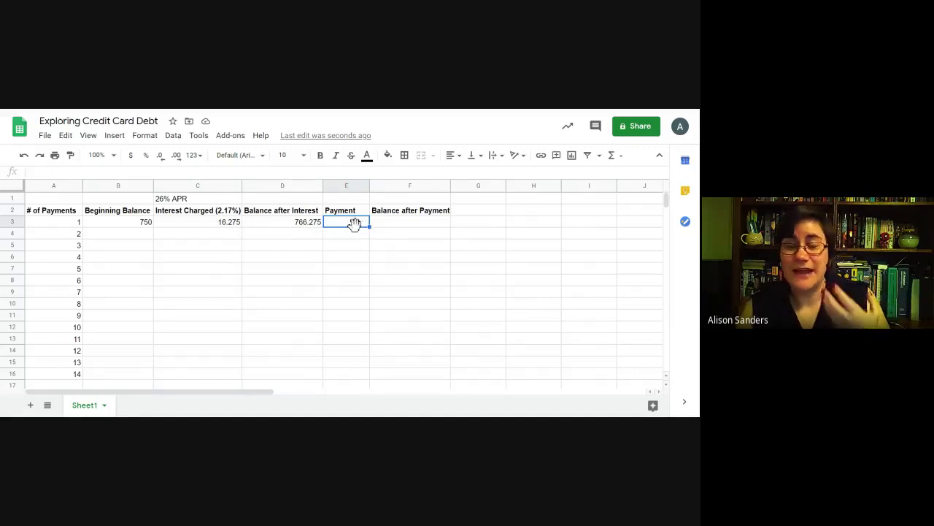
pyautogui.click(358, 200)
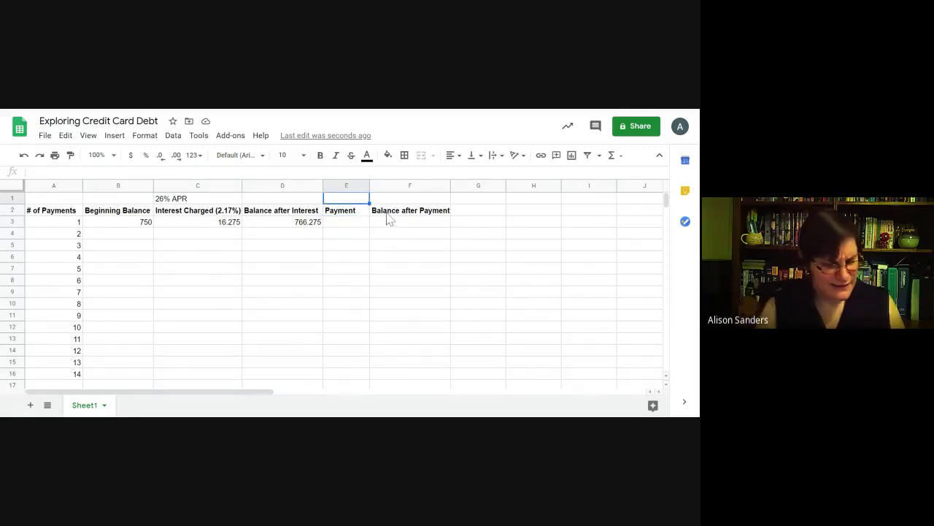
pyautogui.write('7%')
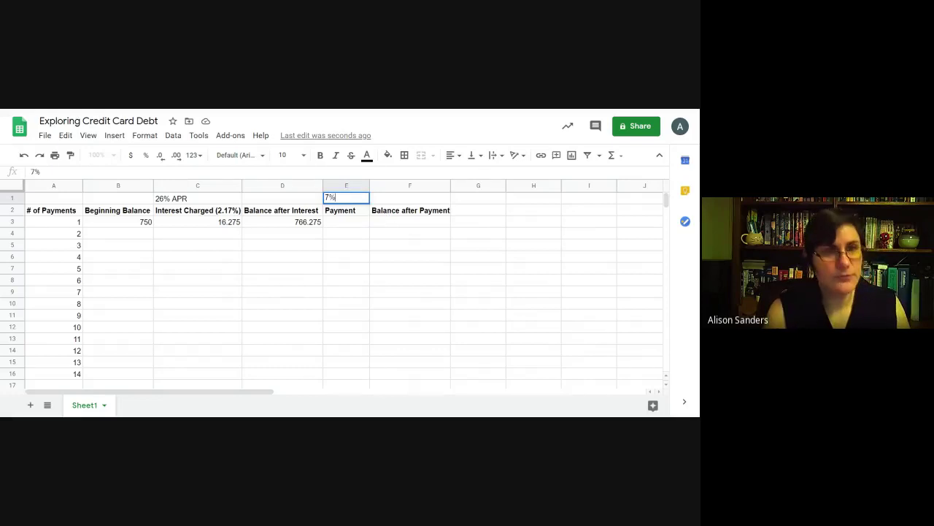
pyautogui.press('Return')
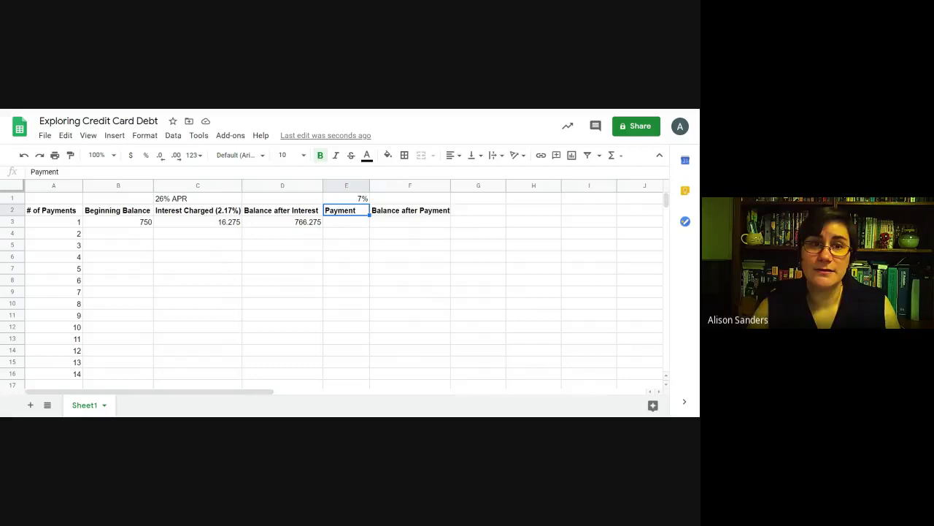
pyautogui.click(350, 228)
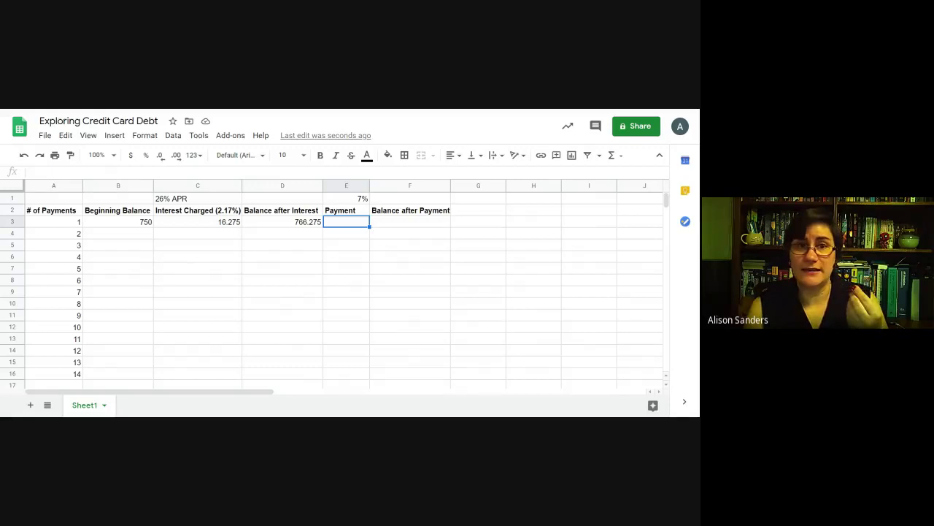
# Enter =(D3*0.07) in E3 to get the first payment of 53.63925.
pyautogui.write('=')
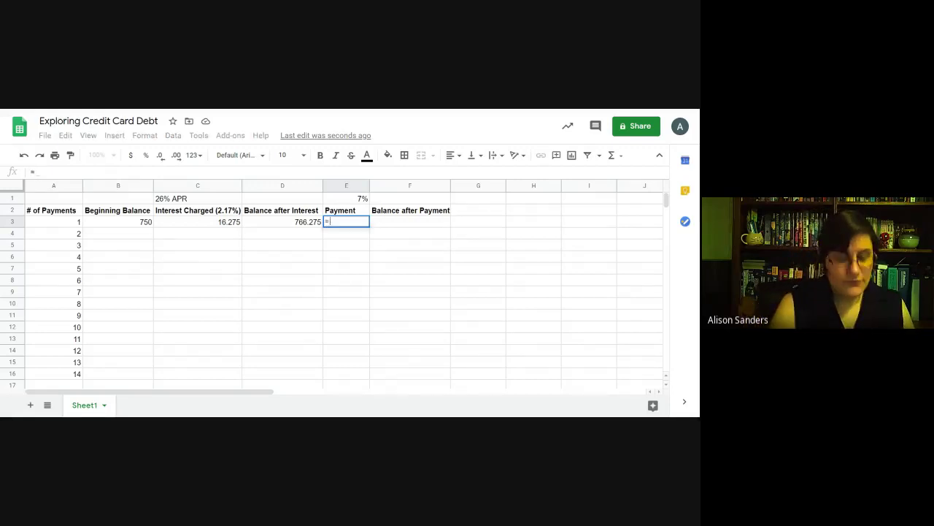
pyautogui.write('(')
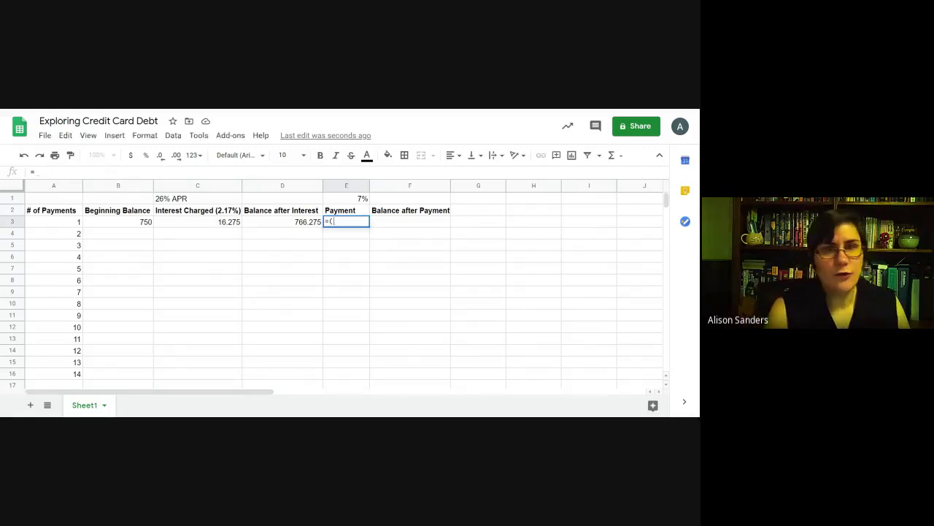
pyautogui.click(289, 223)
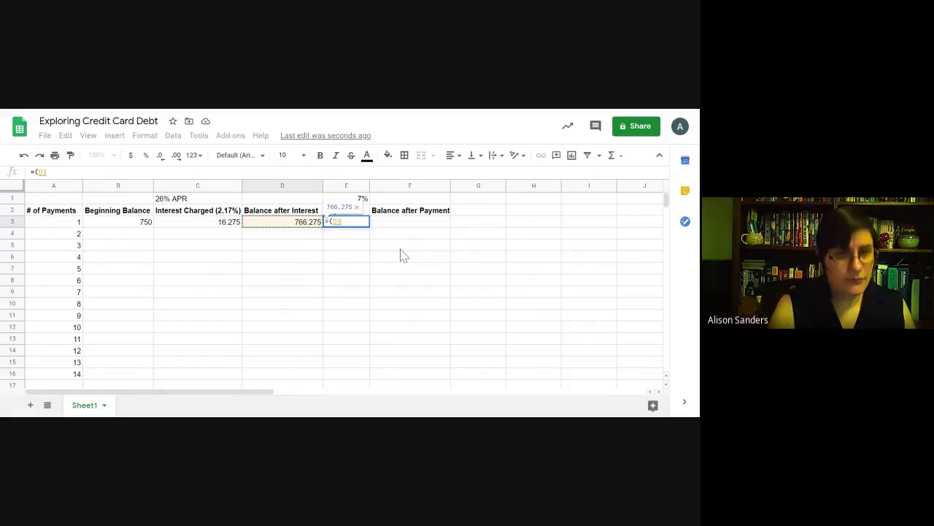
pyautogui.write('*')
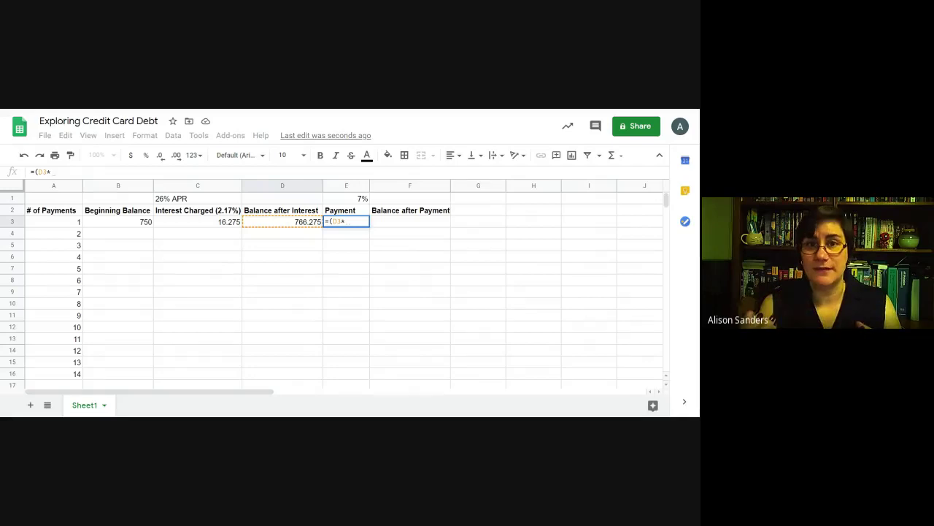
pyautogui.write('0.07')
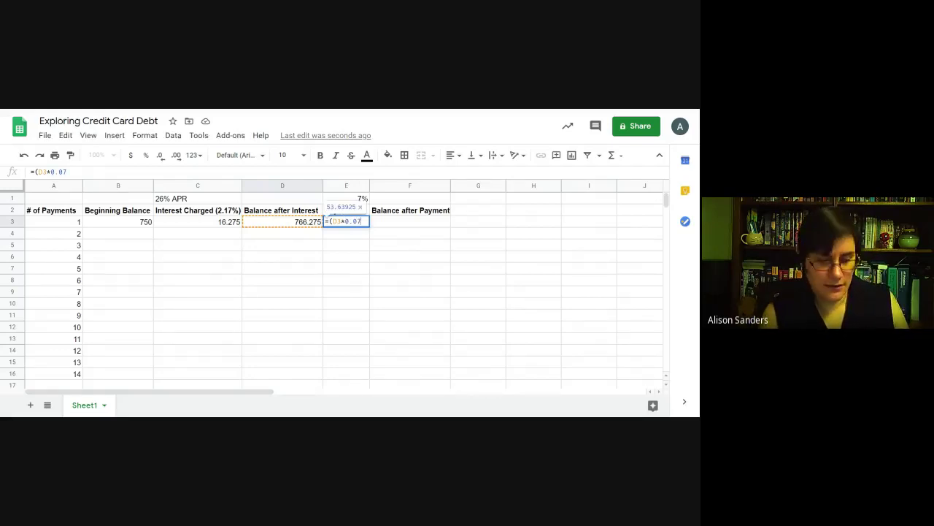
pyautogui.write(')')
pyautogui.press('Return')
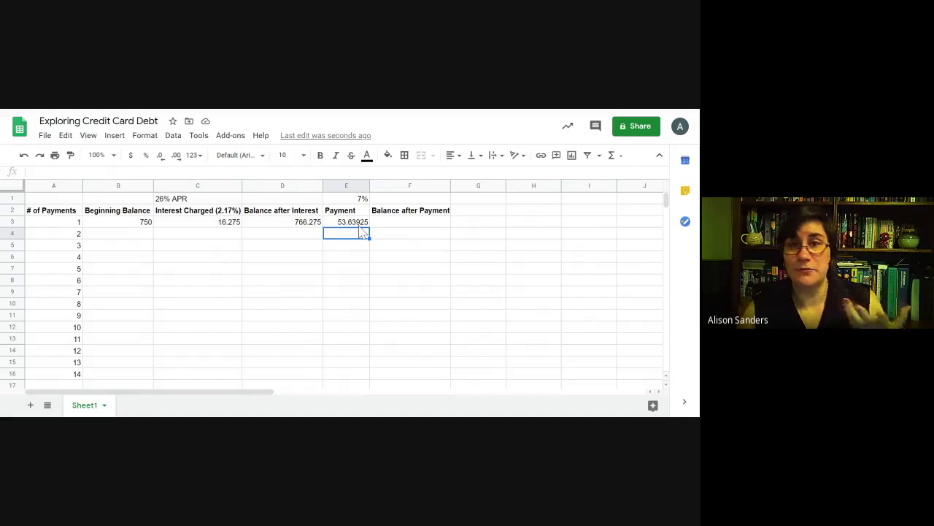
pyautogui.press('Up')
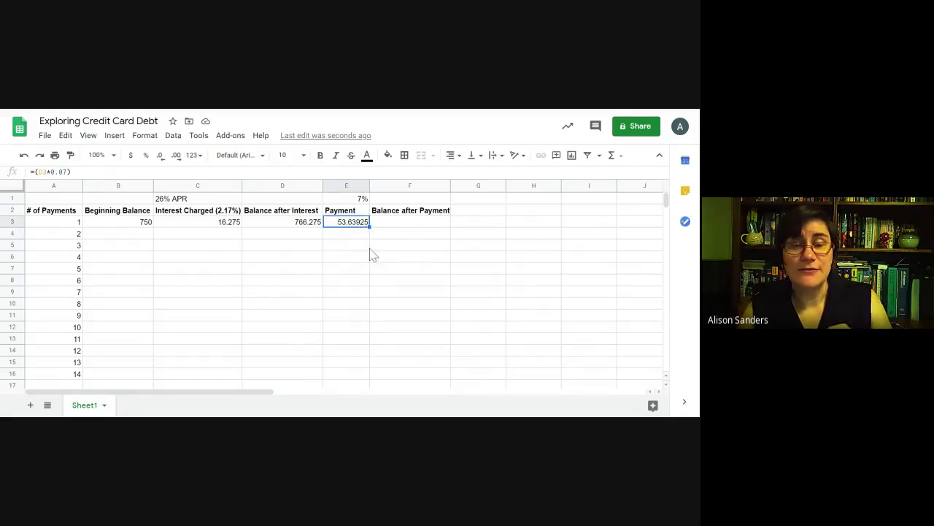
# Enter =(D3-E3) in F3 so the balance after payment reads 712.63575.
pyautogui.click(419, 226)
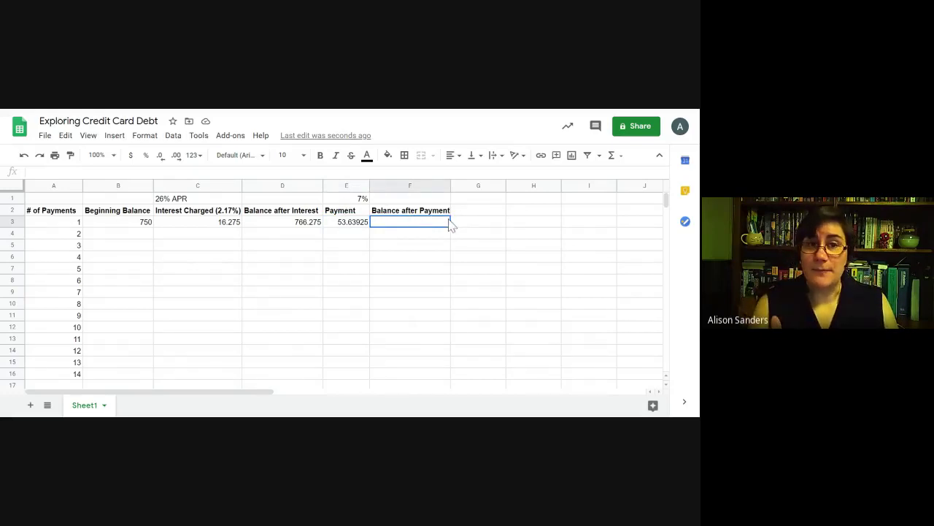
pyautogui.write('=(')
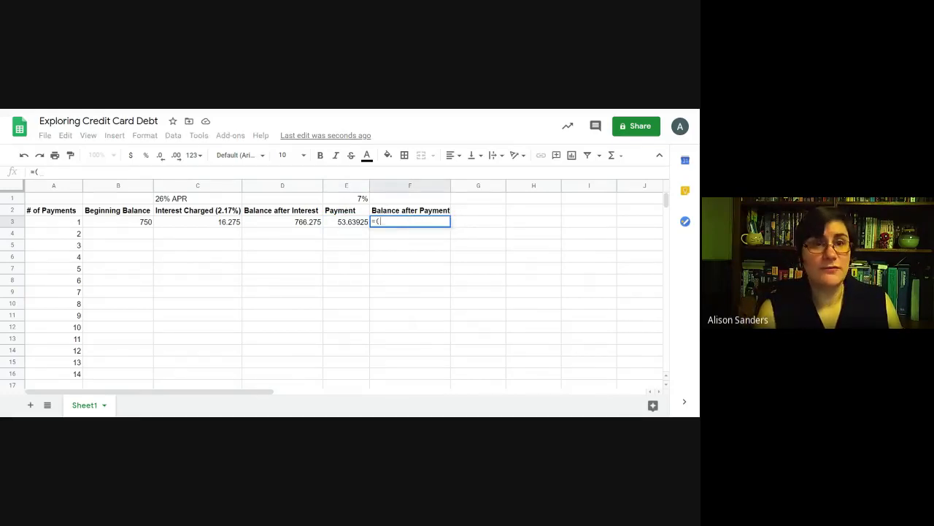
pyautogui.click(303, 227)
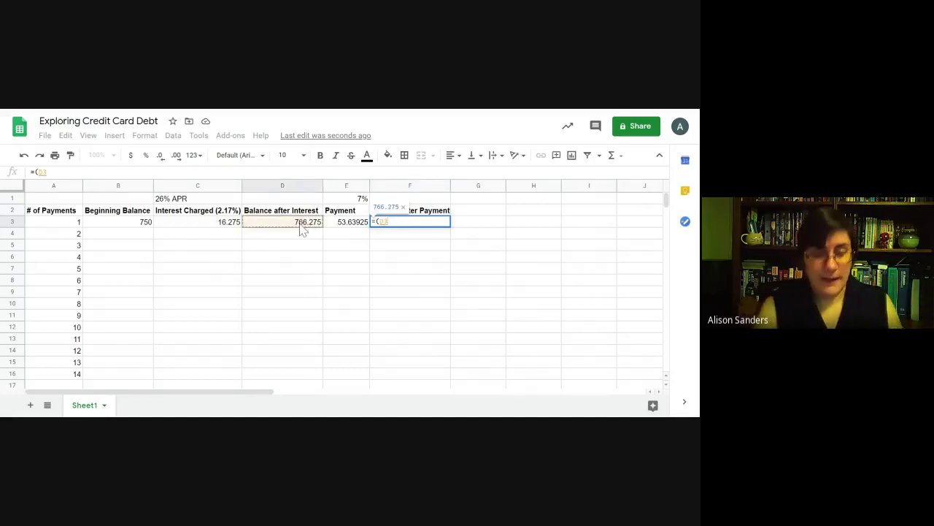
pyautogui.write('-')
pyautogui.click(351, 229)
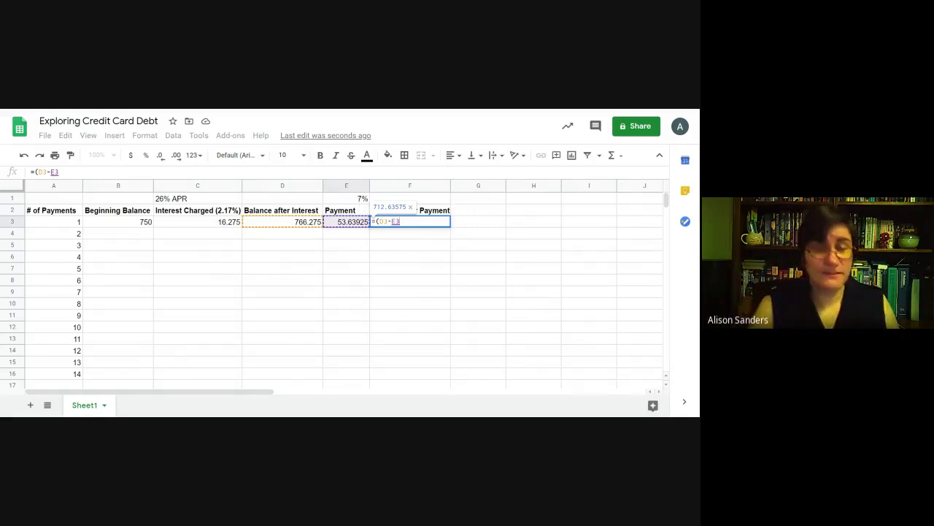
pyautogui.write(')')
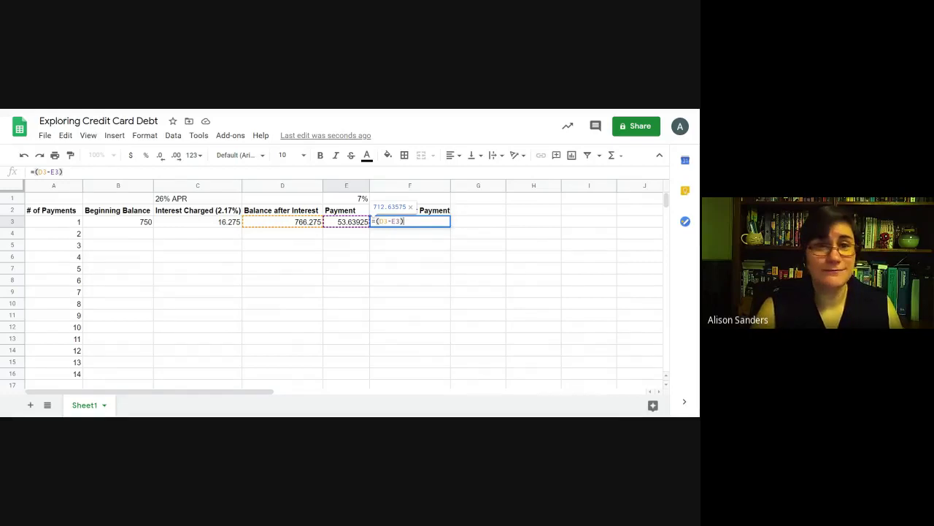
pyautogui.press('Return')
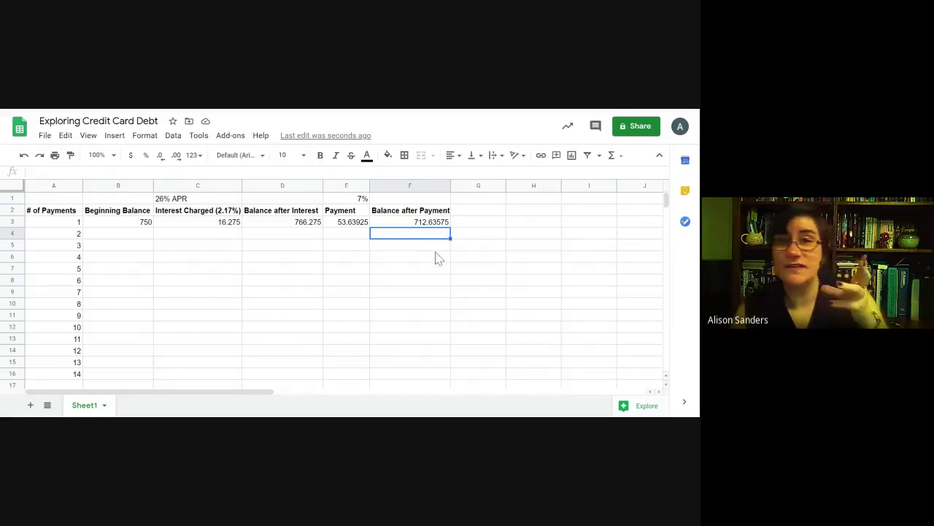
pyautogui.click(410, 225)
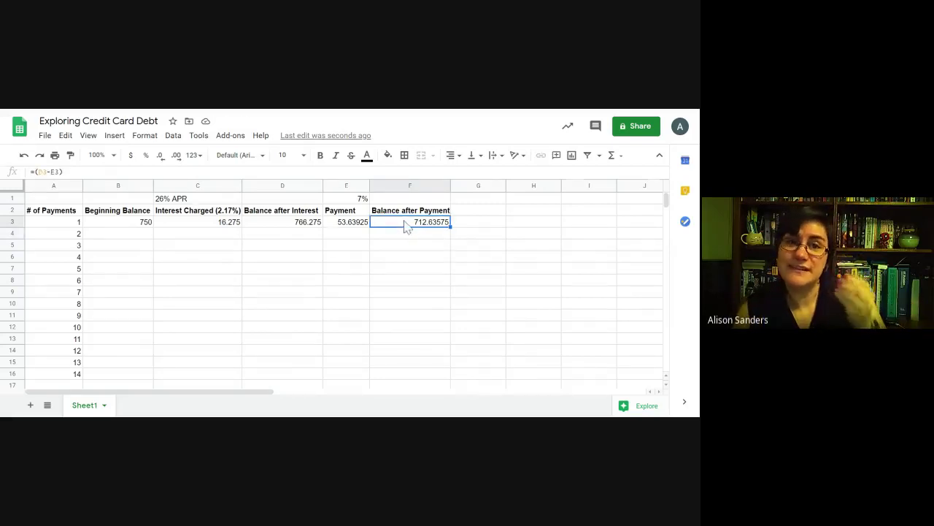
pyautogui.click(123, 226)
pyautogui.click(124, 234)
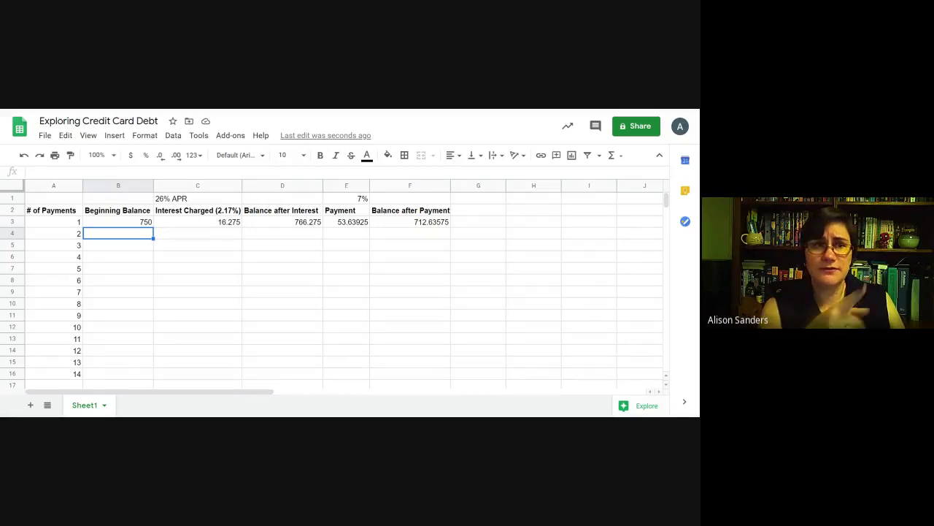
# Set B4 to =F3 so payment 2 begins at 712.63575.
pyautogui.write('=')
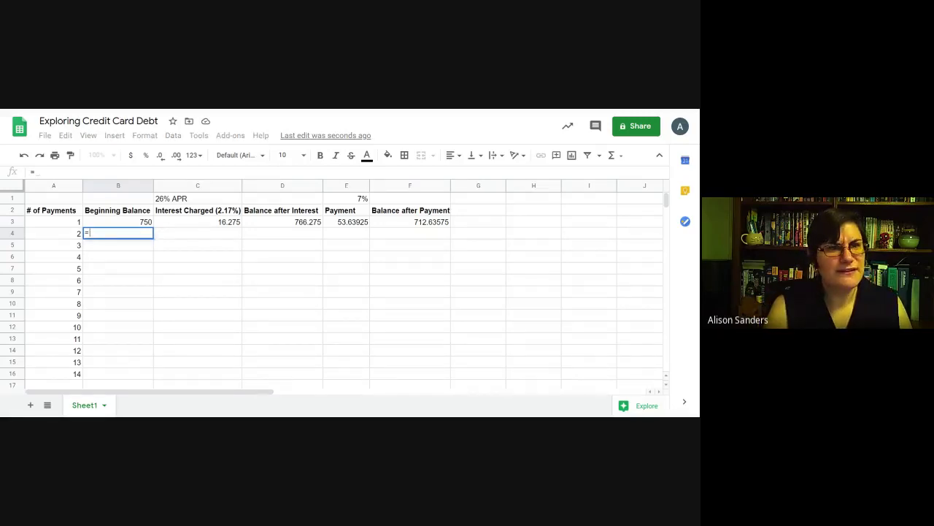
pyautogui.click(413, 227)
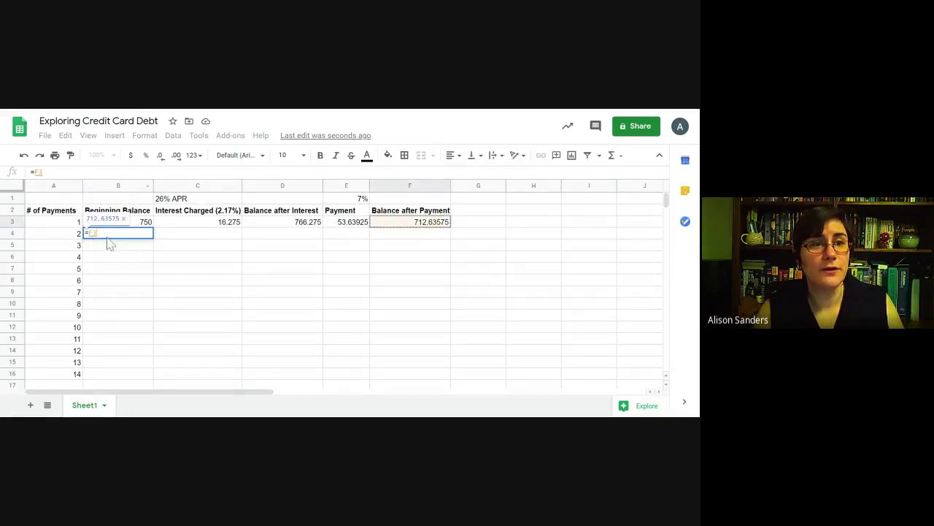
pyautogui.press('Return')
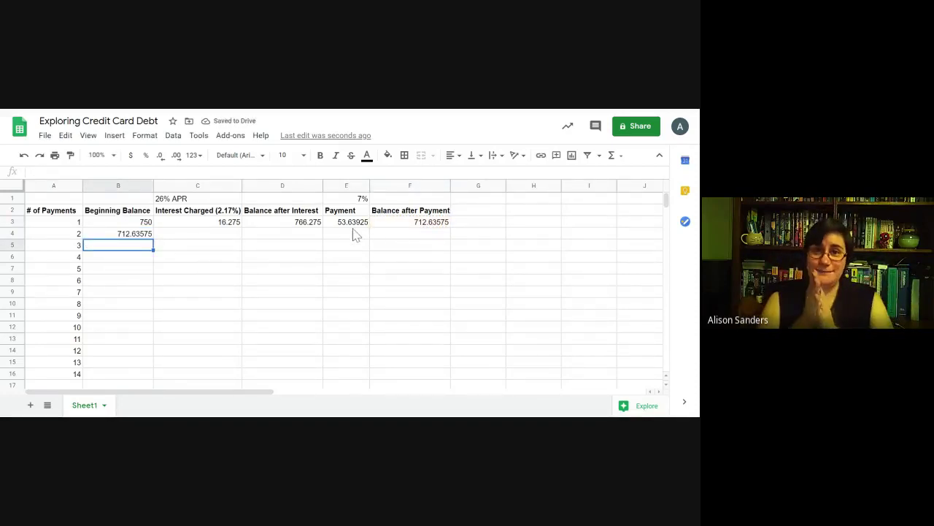
pyautogui.click(138, 235)
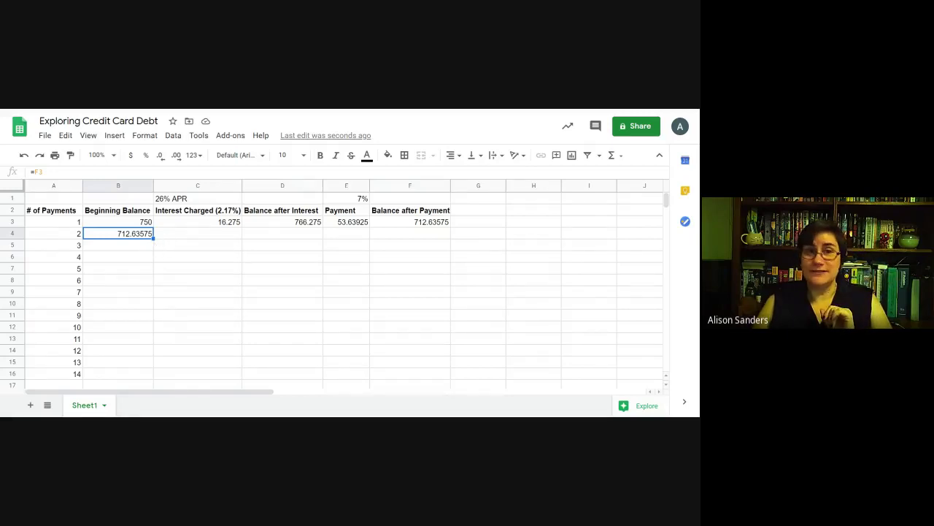
# Fill the B4 and C3–F3 formulas down to row 16, reaching a 366.7330501 balance.
pyautogui.moveTo(153, 238); pyautogui.dragTo(162, 380)
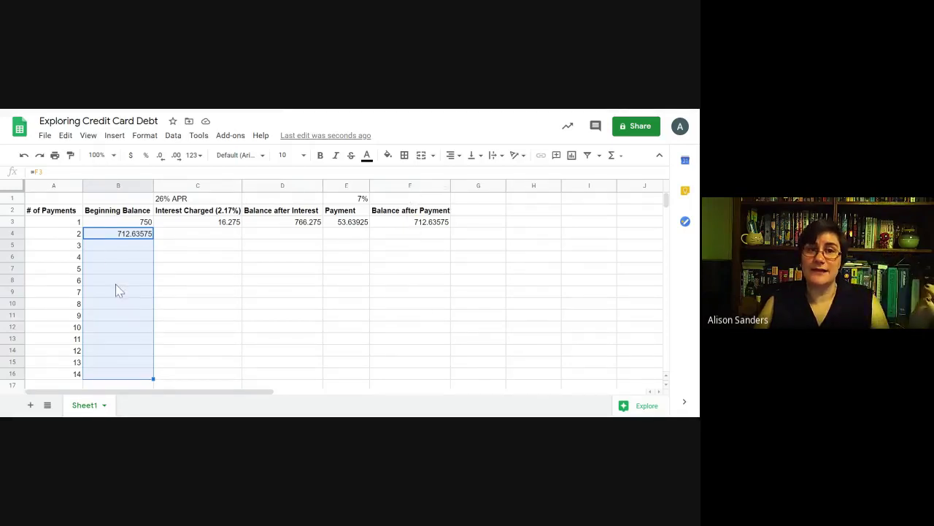
pyautogui.click(206, 223)
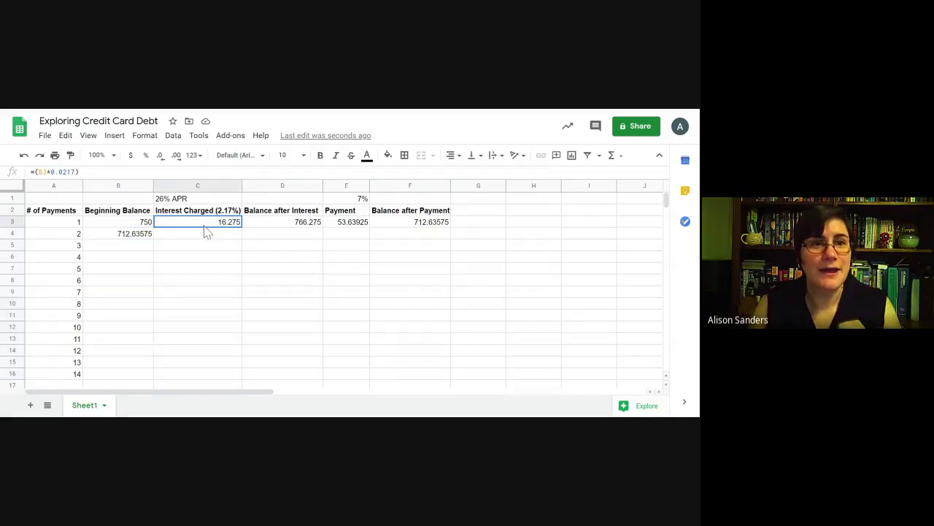
pyautogui.moveTo(241, 227); pyautogui.dragTo(251, 383)
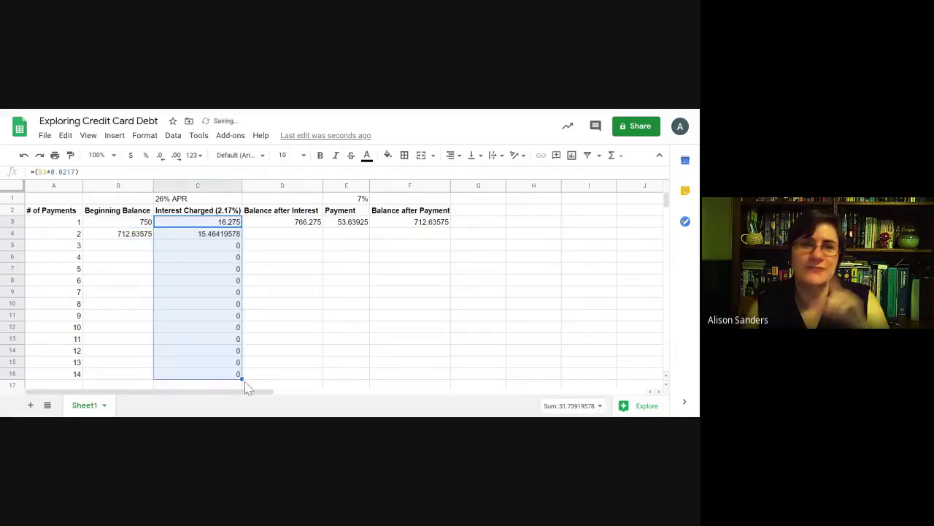
pyautogui.click(306, 222)
pyautogui.moveTo(322, 227); pyautogui.dragTo(322, 376)
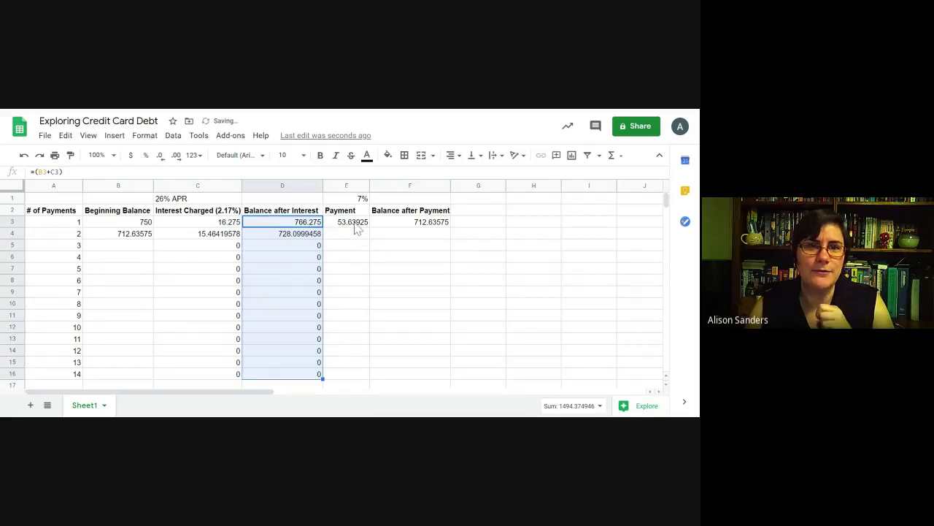
pyautogui.click(358, 223)
pyautogui.moveTo(369, 227); pyautogui.dragTo(371, 378)
pyautogui.click(409, 223)
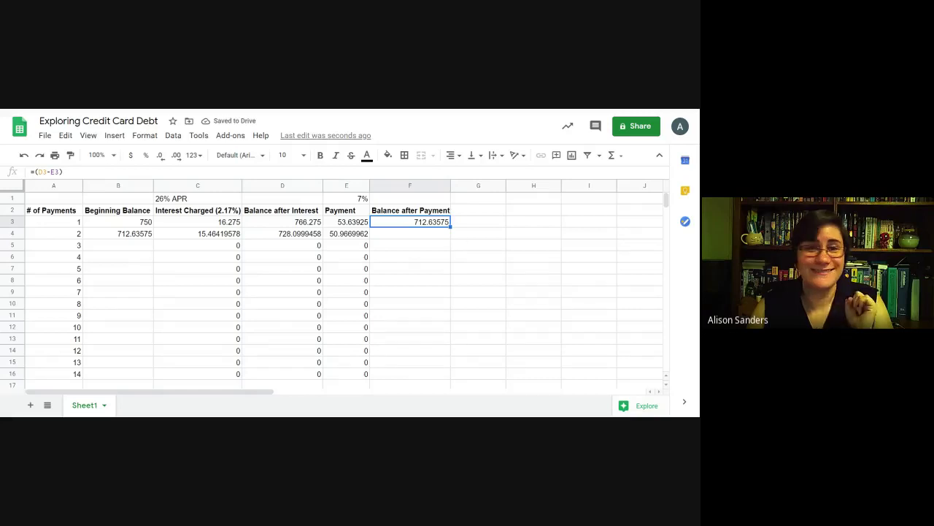
pyautogui.moveTo(451, 227); pyautogui.dragTo(450, 378)
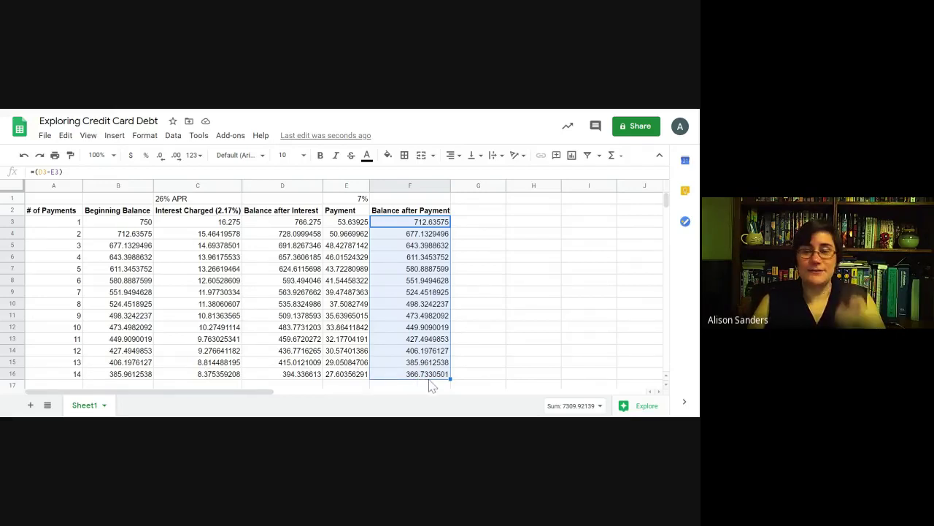
# Extend the payment numbers and beginning balances in columns A–B down to row 26.
pyautogui.scroll(-2, 430, 386)
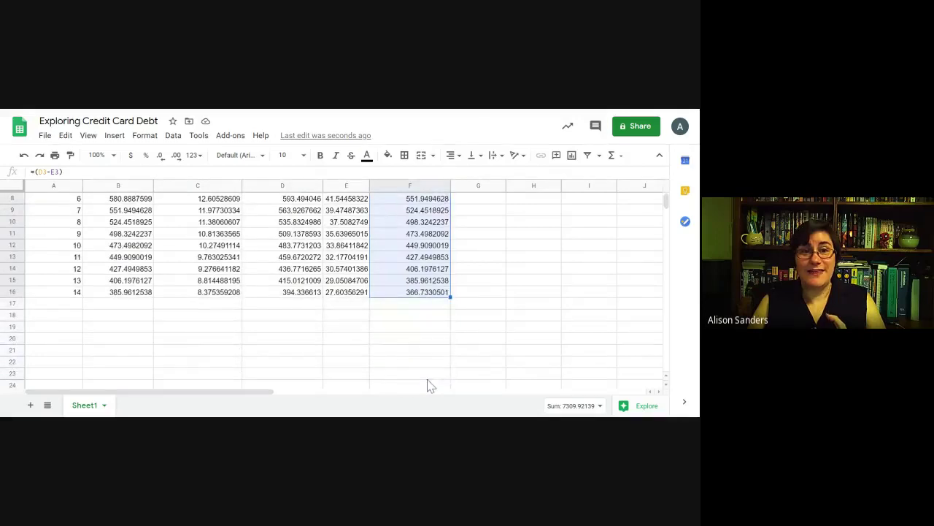
pyautogui.click(73, 294)
pyautogui.scroll(-1, 94, 308)
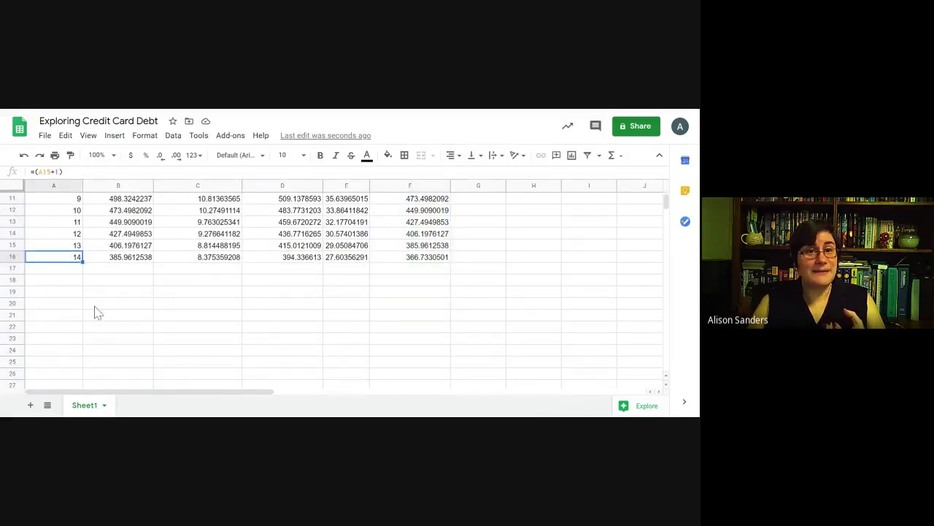
pyautogui.moveTo(83, 262); pyautogui.dragTo(82, 377)
pyautogui.click(142, 259)
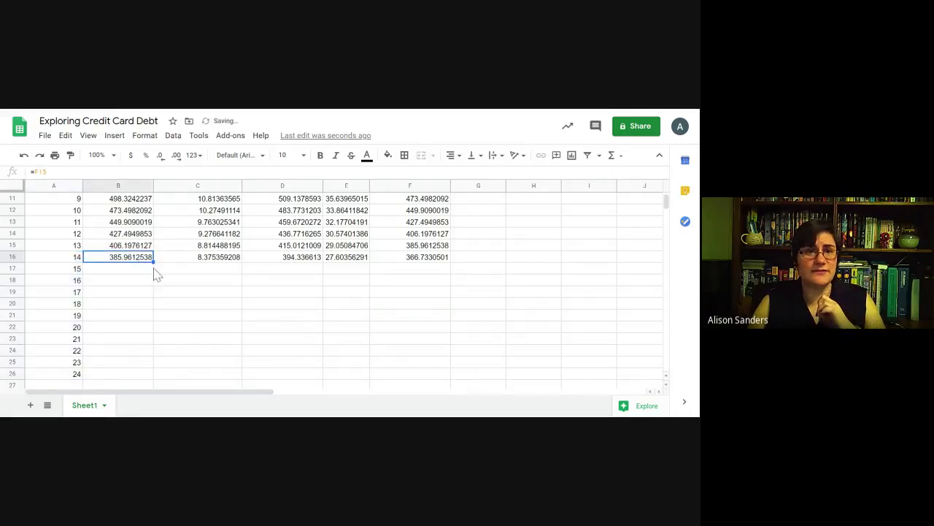
pyautogui.moveTo(154, 262); pyautogui.dragTo(173, 372)
# Copy the columns C–F formulas down to row 26, ending at a 219.995334 balance.
pyautogui.click(215, 260)
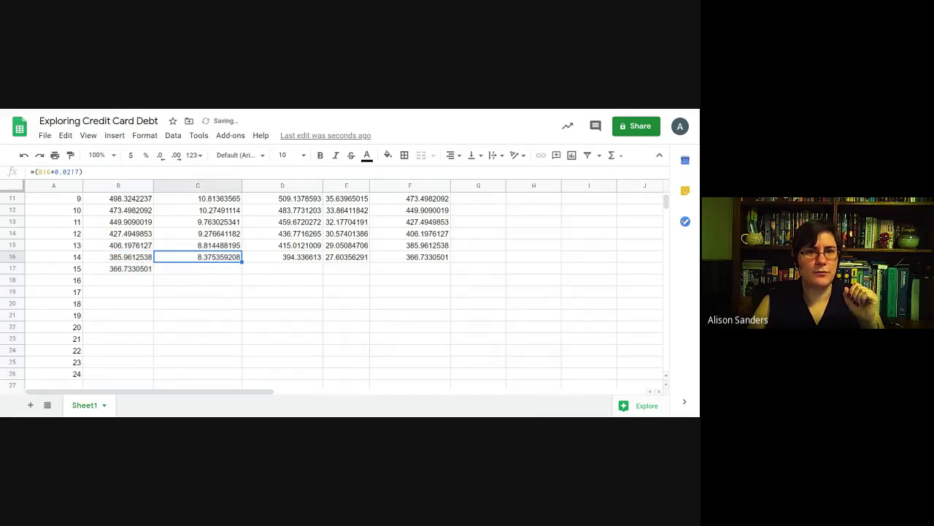
pyautogui.moveTo(242, 262); pyautogui.dragTo(241, 377)
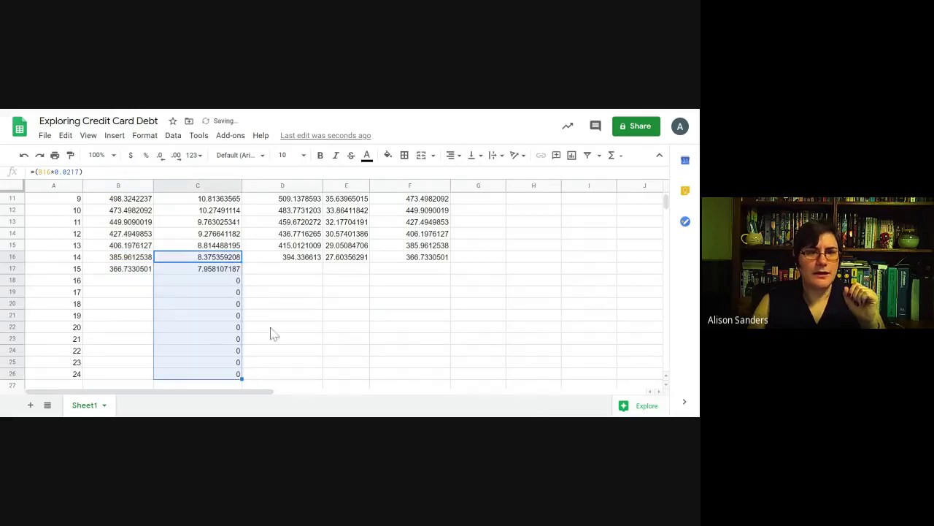
pyautogui.click(305, 260)
pyautogui.moveTo(323, 261); pyautogui.dragTo(328, 347)
pyautogui.click(357, 223)
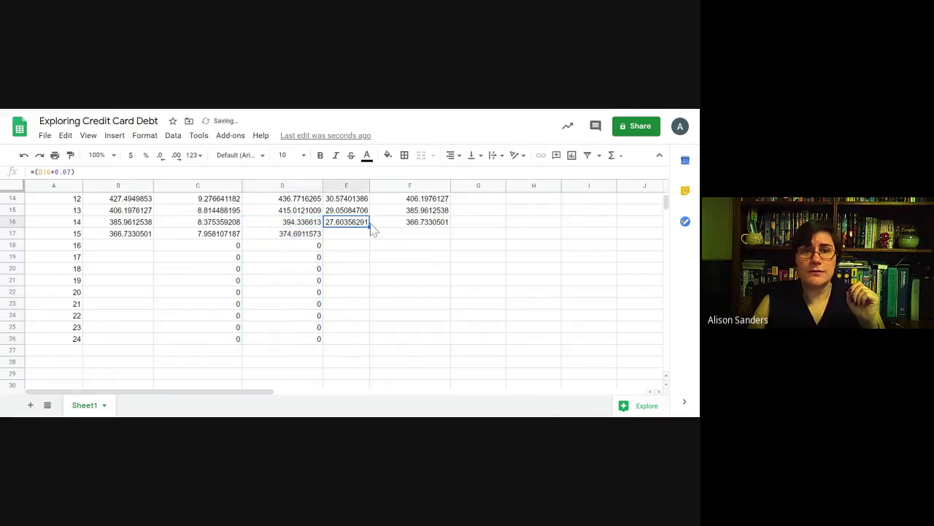
pyautogui.moveTo(369, 227); pyautogui.dragTo(370, 343)
pyautogui.click(427, 226)
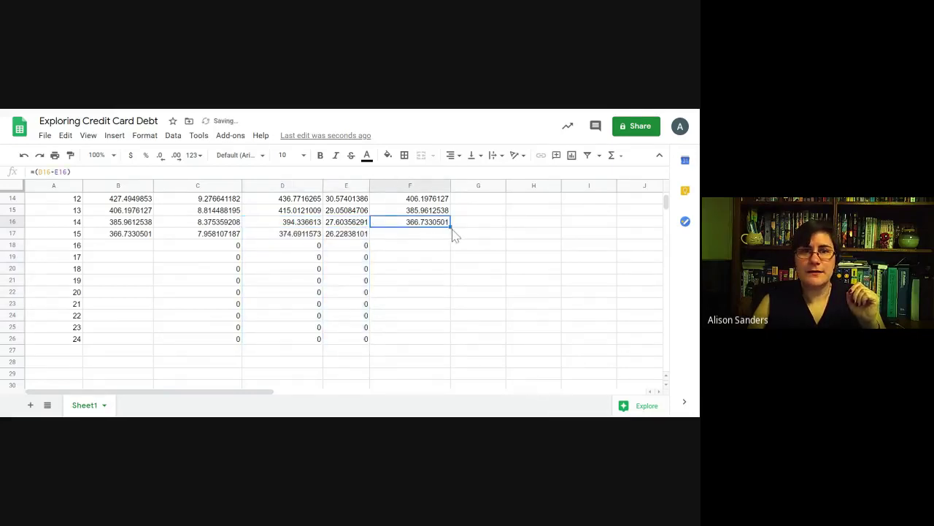
pyautogui.moveTo(452, 229); pyautogui.dragTo(458, 342)
pyautogui.scroll(-2, 443, 334)
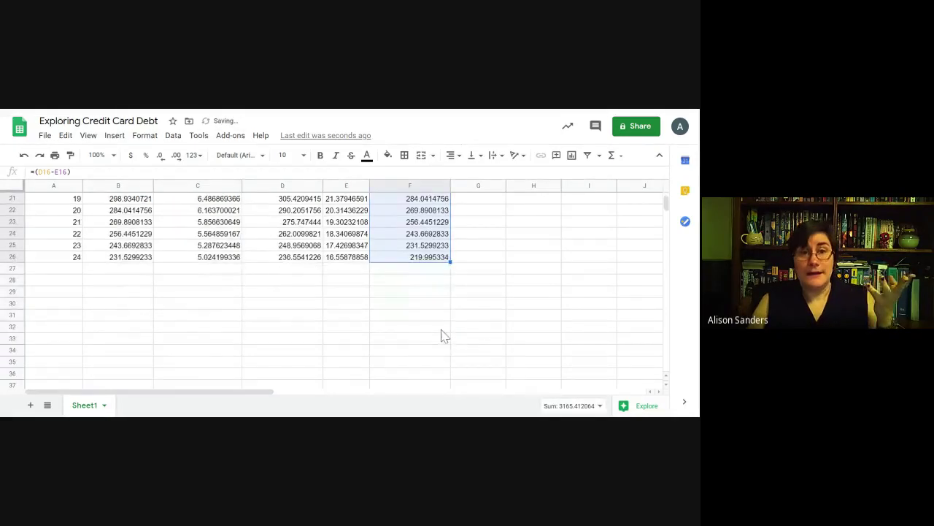
pyautogui.click(73, 258)
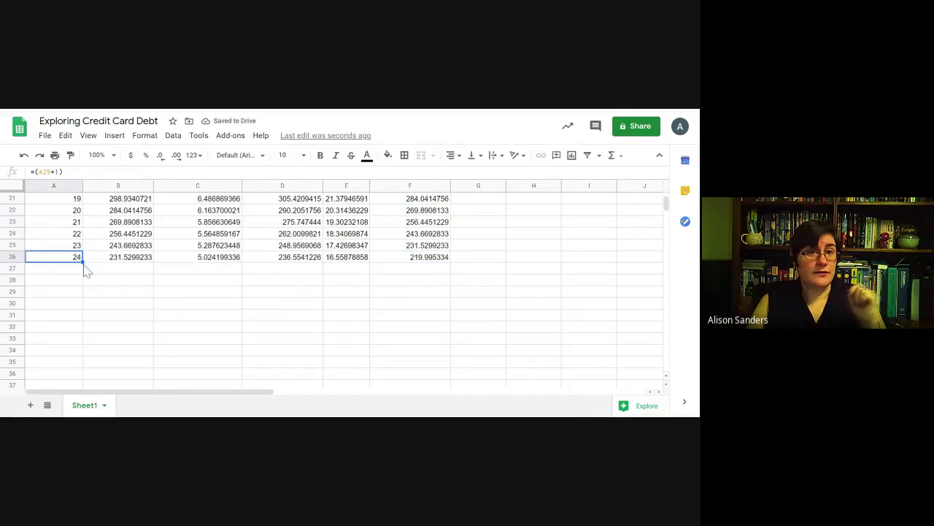
# Extend the month numbers and columns B–F formulas from row 26 down to row 36.
pyautogui.click(82, 265)
pyautogui.click(81, 259)
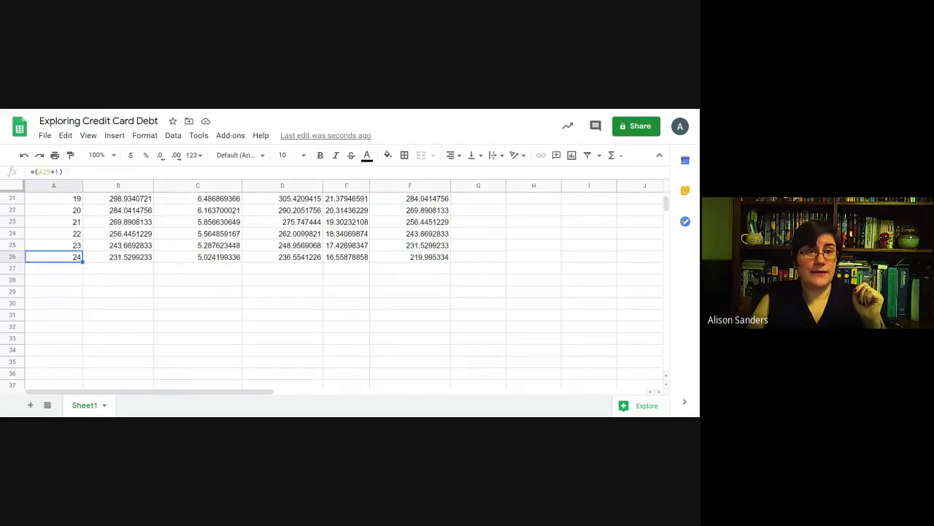
pyautogui.moveTo(82, 261); pyautogui.dragTo(86, 379)
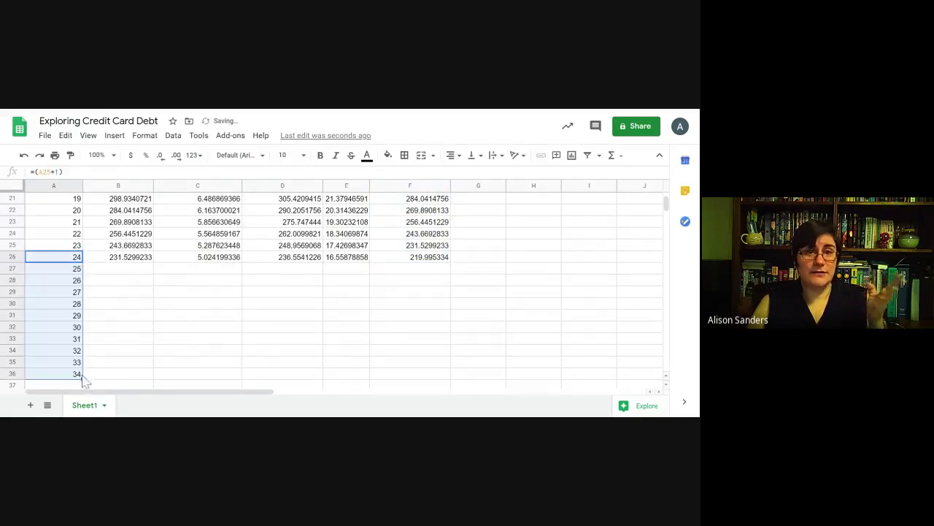
pyautogui.click(139, 268)
pyautogui.click(146, 259)
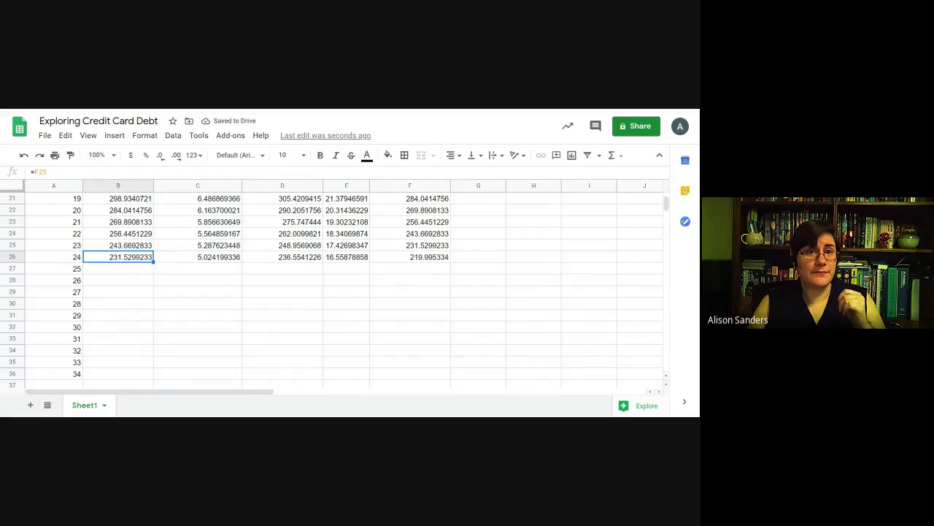
pyautogui.moveTo(153, 262); pyautogui.dragTo(152, 374)
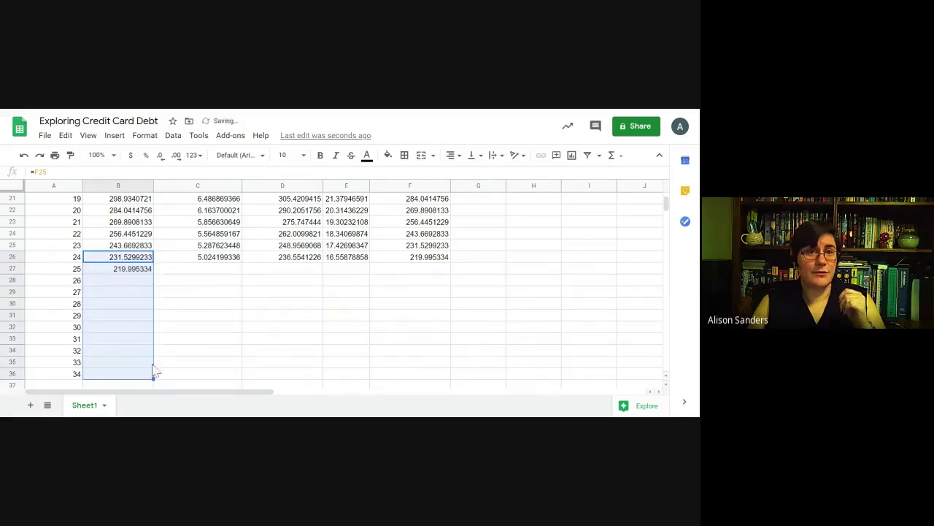
pyautogui.click(219, 258)
pyautogui.moveTo(242, 262); pyautogui.dragTo(233, 378)
pyautogui.click(314, 259)
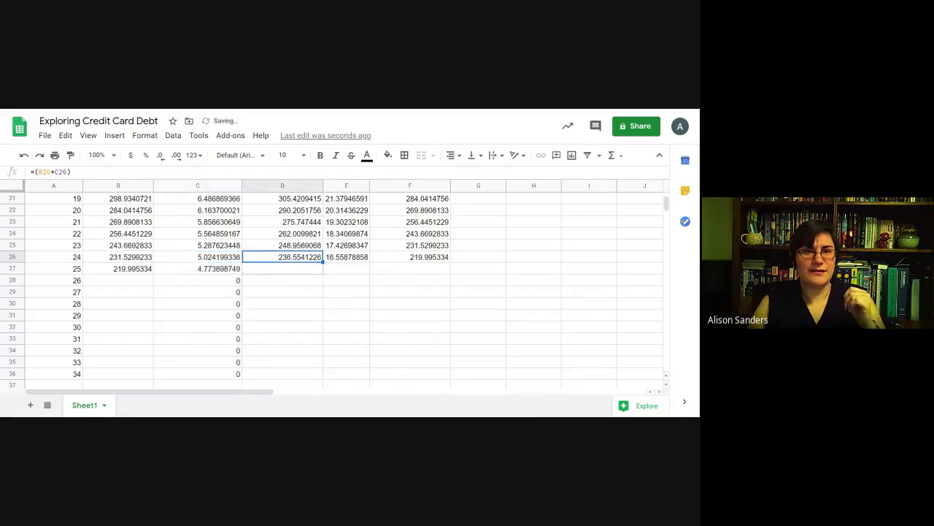
pyautogui.moveTo(322, 261); pyautogui.dragTo(317, 381)
pyautogui.click(361, 260)
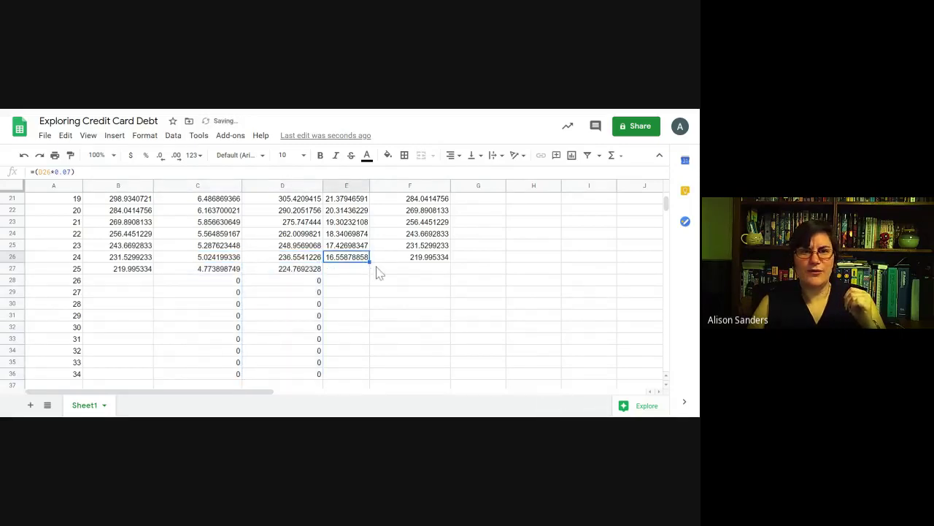
pyautogui.moveTo(370, 261); pyautogui.dragTo(372, 381)
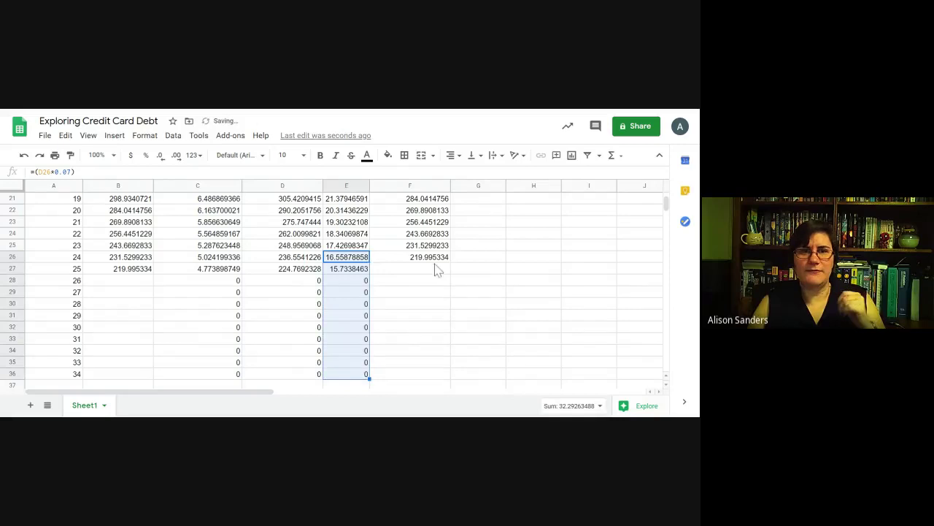
pyautogui.click(435, 263)
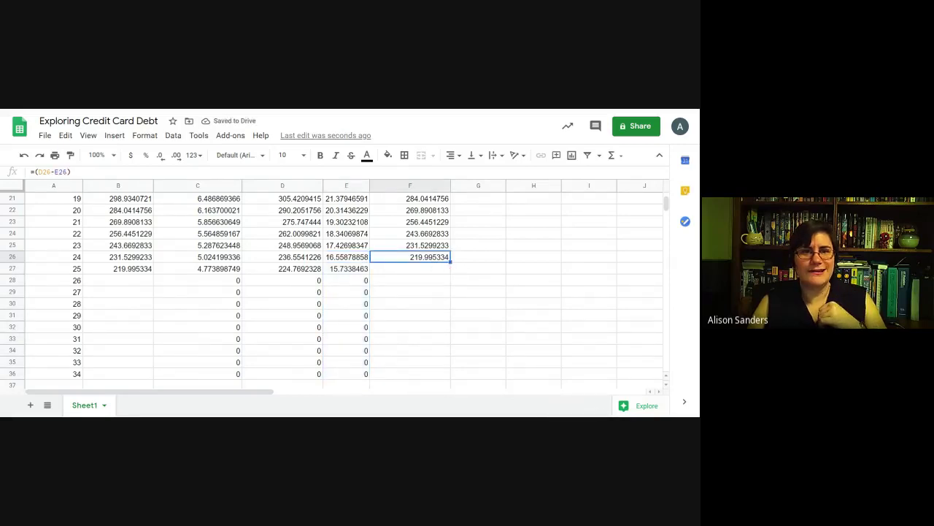
pyautogui.moveTo(450, 262); pyautogui.dragTo(447, 381)
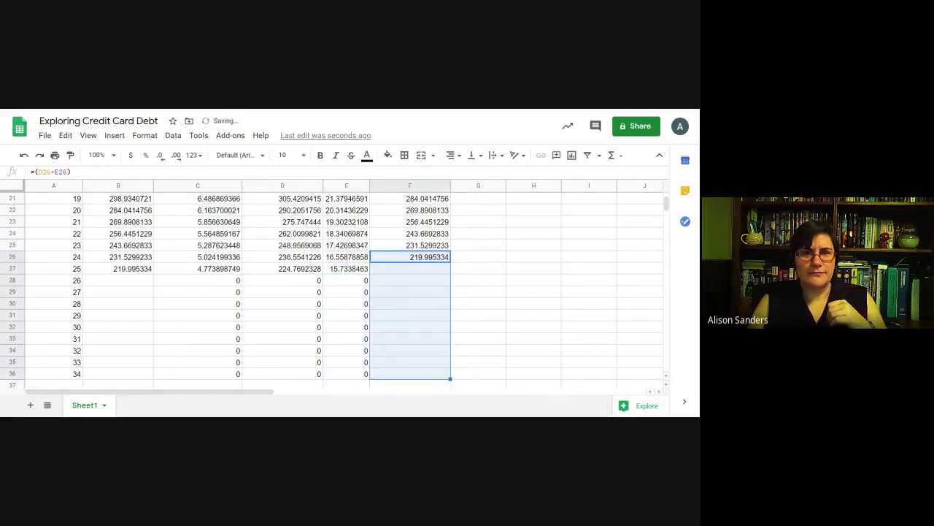
# Continue columns A–F down to row 44, reaching payment 42 with 87.68546808 left.
pyautogui.scroll(-5, 390, 357)
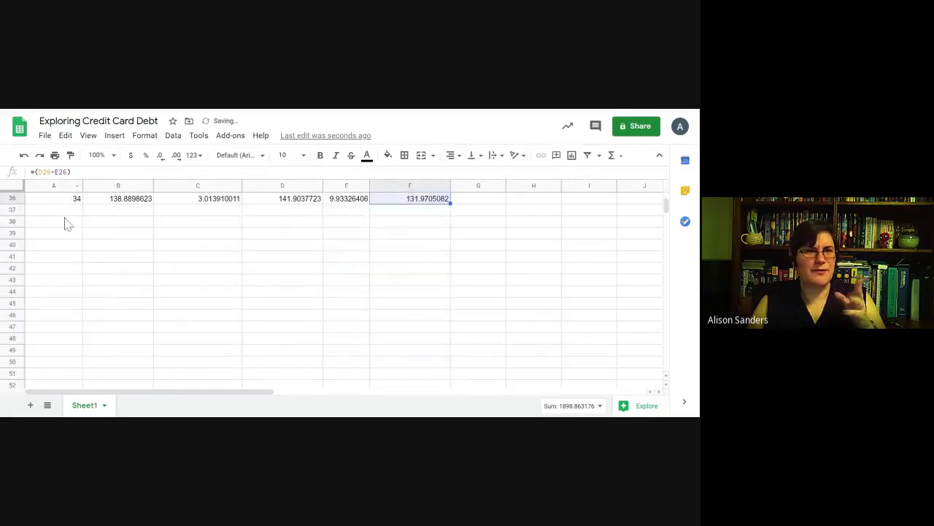
pyautogui.scroll(1, 71, 255)
pyautogui.click(76, 236)
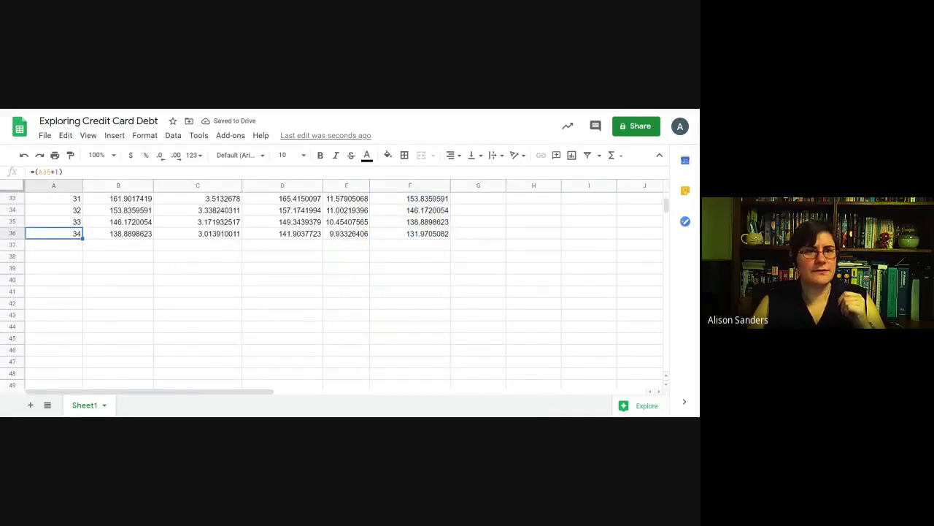
pyautogui.moveTo(81, 239); pyautogui.dragTo(81, 328)
pyautogui.click(135, 235)
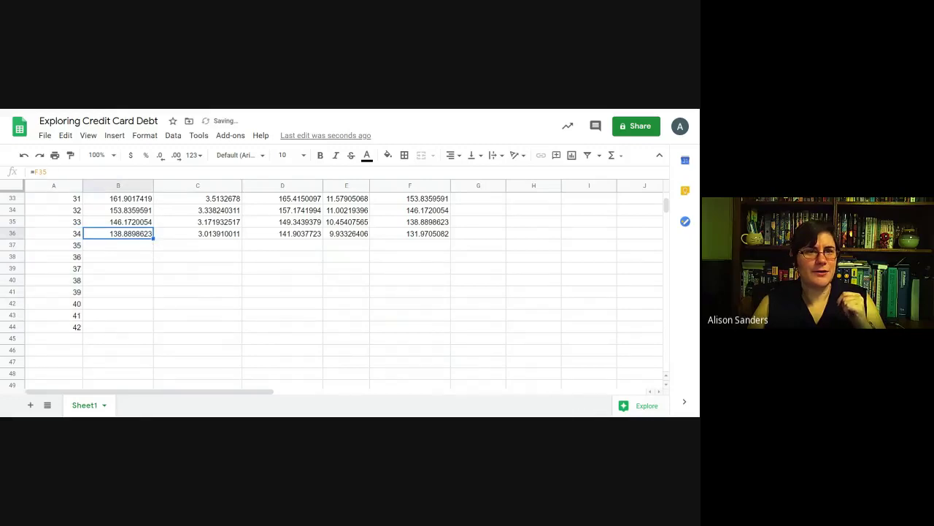
pyautogui.moveTo(153, 238); pyautogui.dragTo(157, 329)
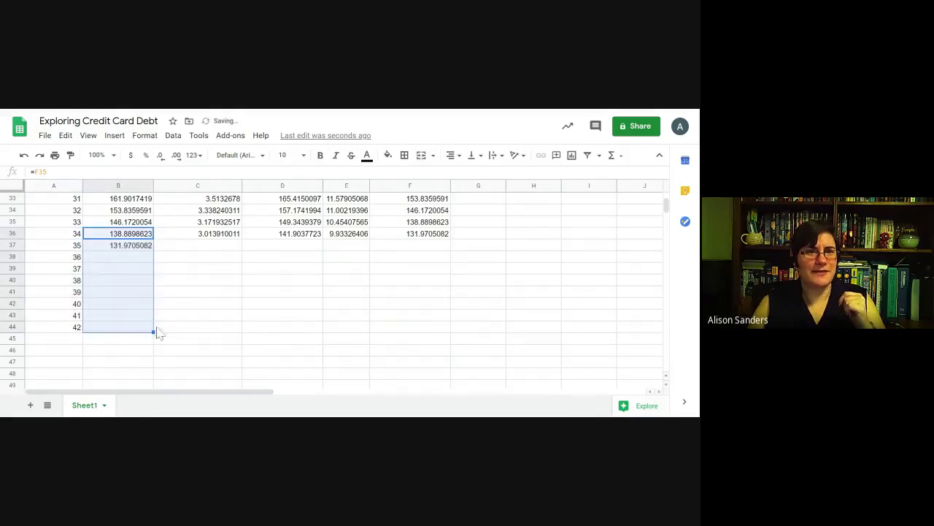
pyautogui.click(219, 233)
pyautogui.moveTo(242, 238); pyautogui.dragTo(242, 328)
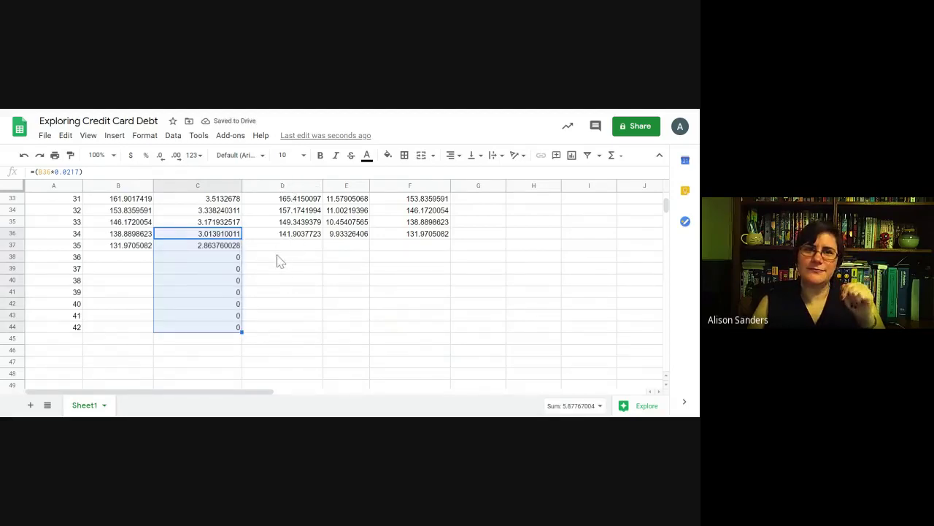
pyautogui.click(318, 235)
pyautogui.moveTo(321, 238); pyautogui.dragTo(329, 320)
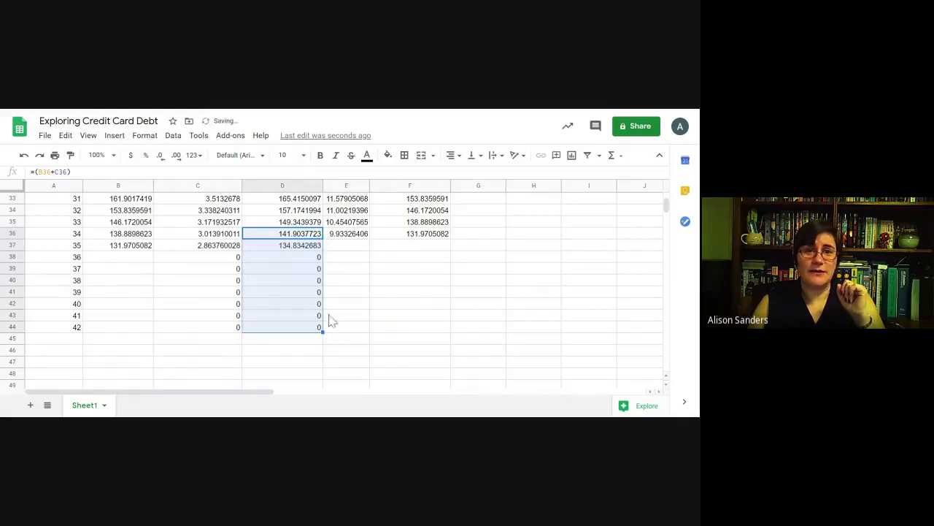
pyautogui.click(355, 235)
pyautogui.moveTo(370, 238); pyautogui.dragTo(378, 332)
pyautogui.click(420, 233)
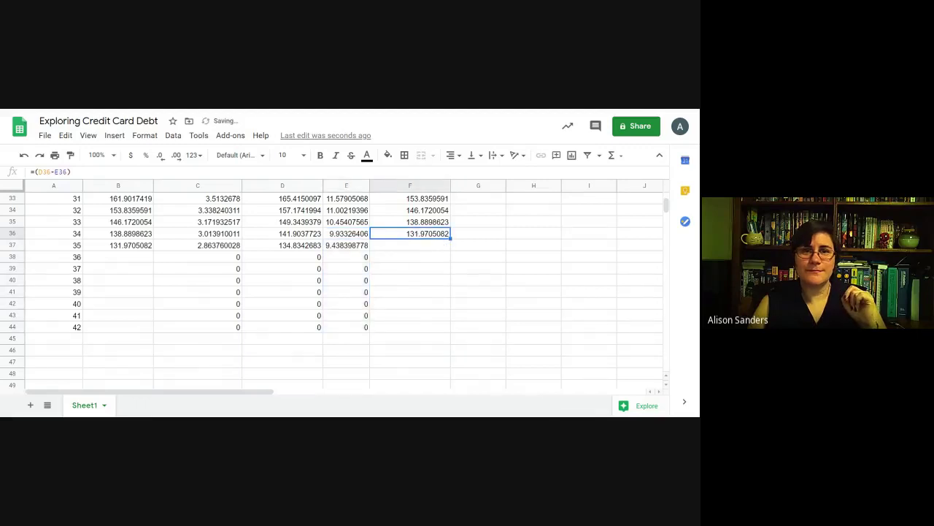
pyautogui.moveTo(450, 239); pyautogui.dragTo(451, 329)
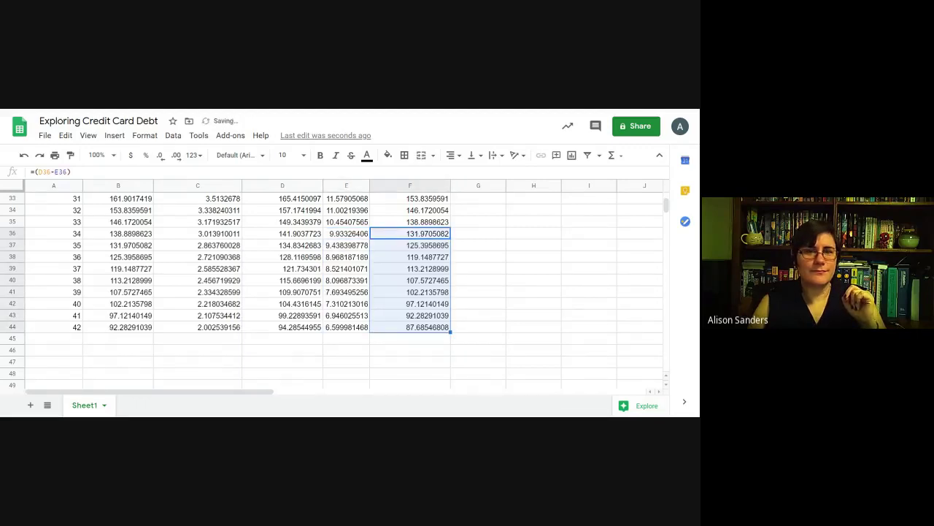
# Extend the month numbers and columns B–F formulas from row 44 down to row 51.
pyautogui.scroll(-3, 303, 336)
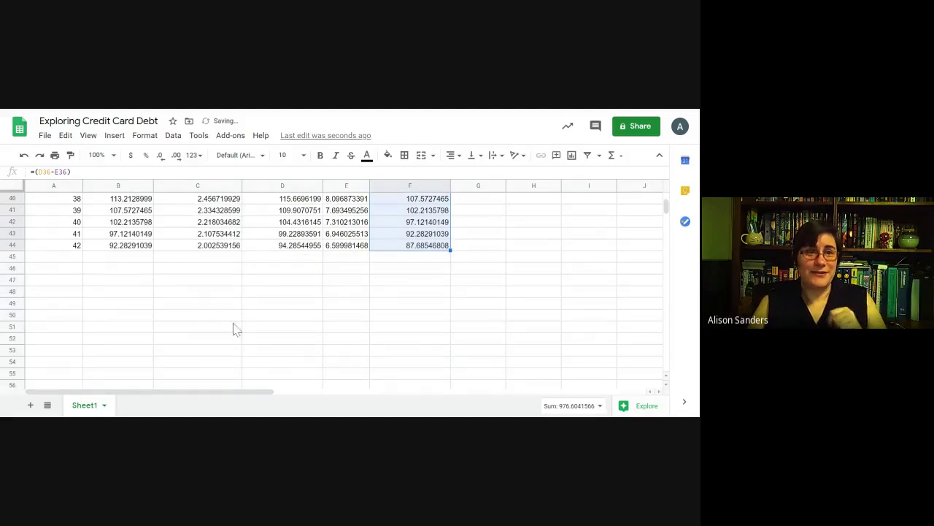
pyautogui.click(45, 246)
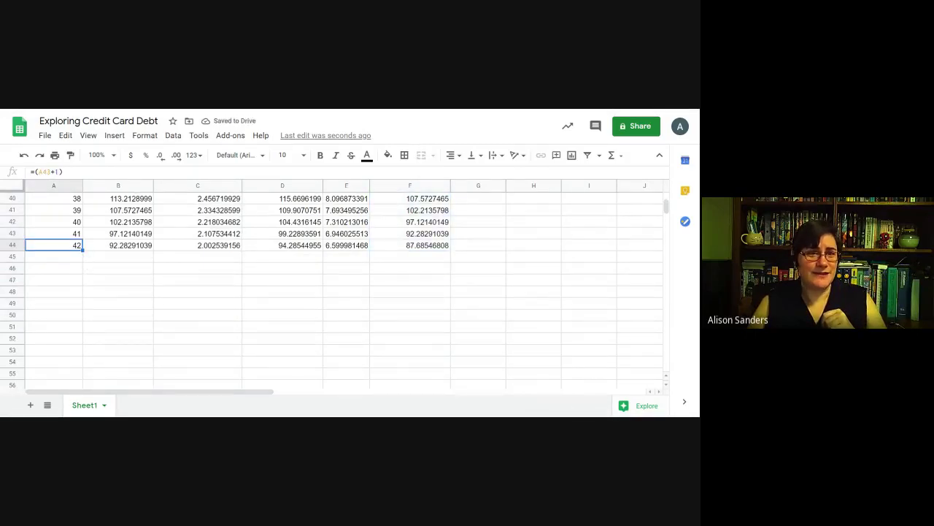
pyautogui.moveTo(82, 250); pyautogui.dragTo(80, 330)
pyautogui.click(124, 247)
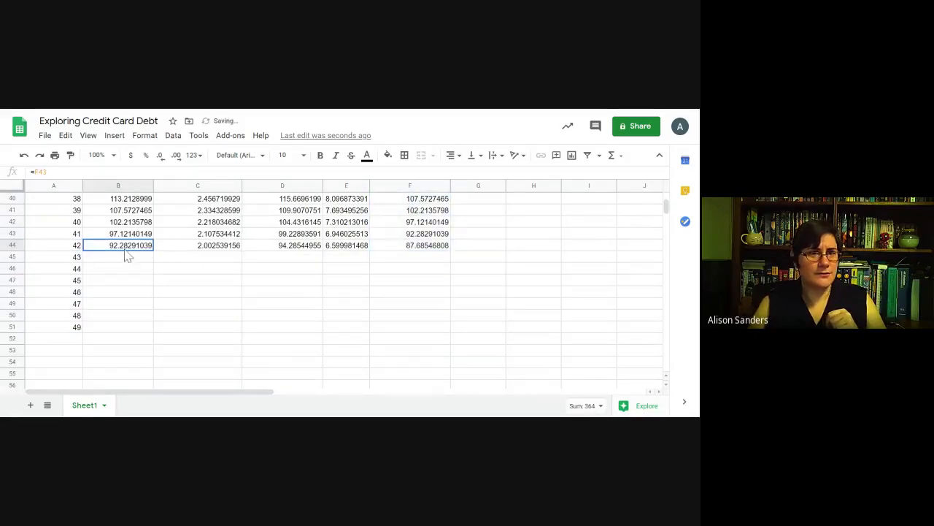
pyautogui.moveTo(154, 249); pyautogui.dragTo(152, 330)
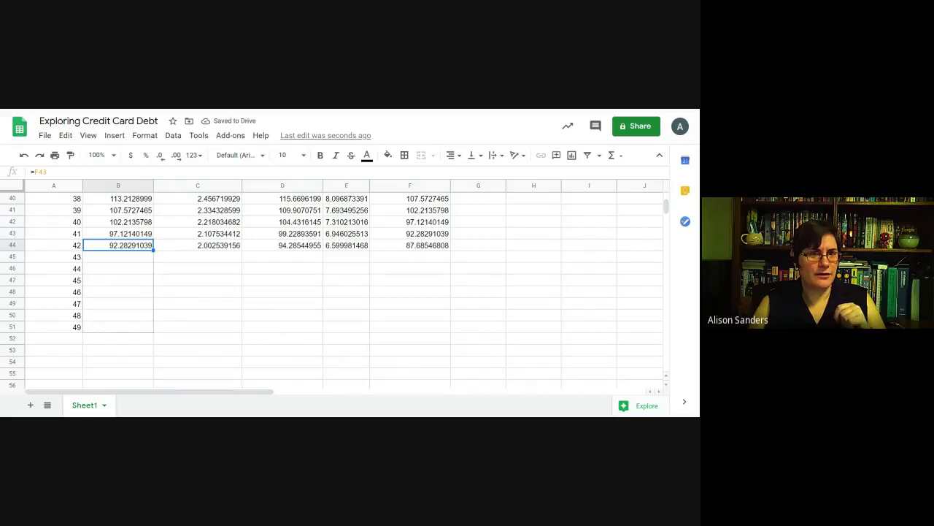
pyautogui.click(204, 248)
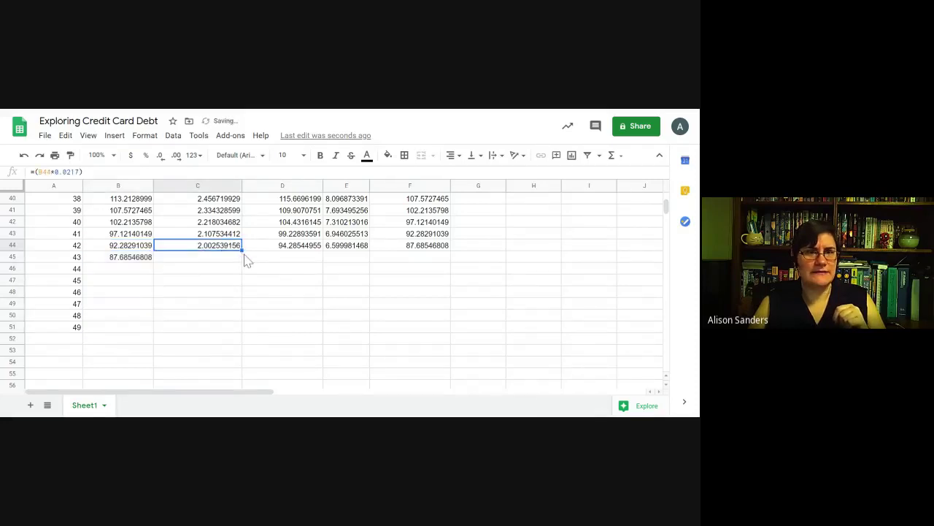
pyautogui.moveTo(241, 250); pyautogui.dragTo(245, 328)
pyautogui.click(285, 247)
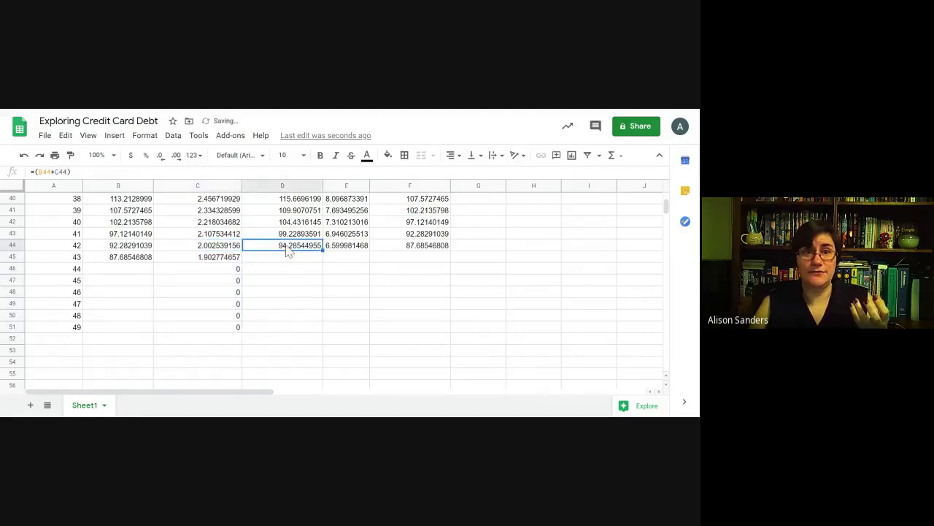
pyautogui.moveTo(322, 250); pyautogui.dragTo(321, 328)
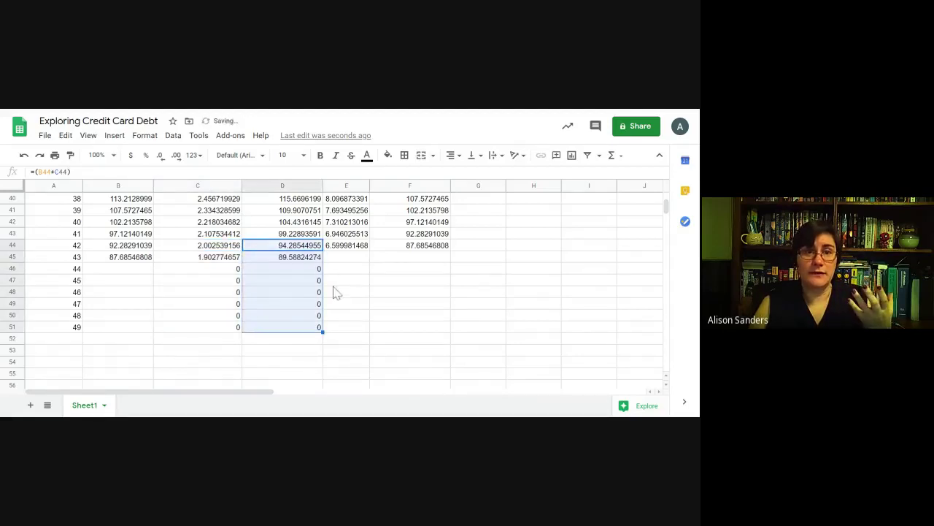
pyautogui.click(350, 248)
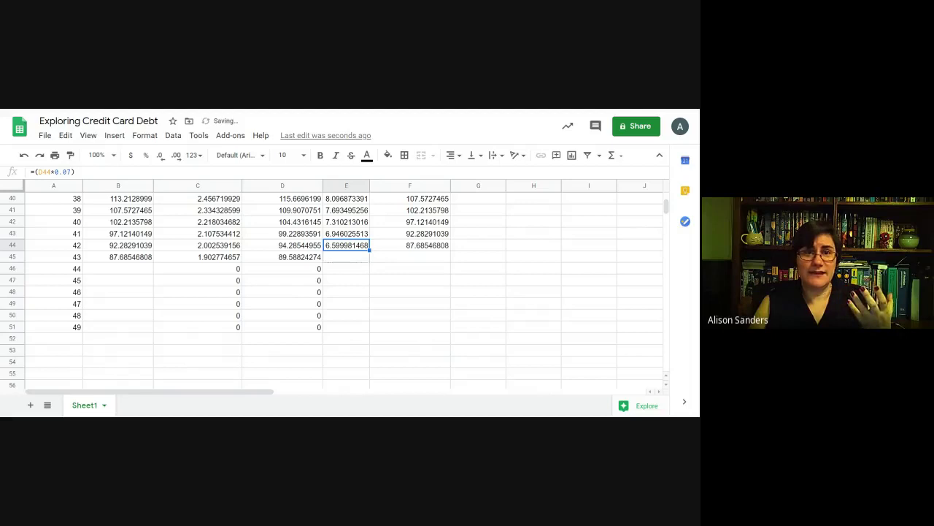
pyautogui.moveTo(369, 250); pyautogui.dragTo(369, 329)
pyautogui.click(441, 254)
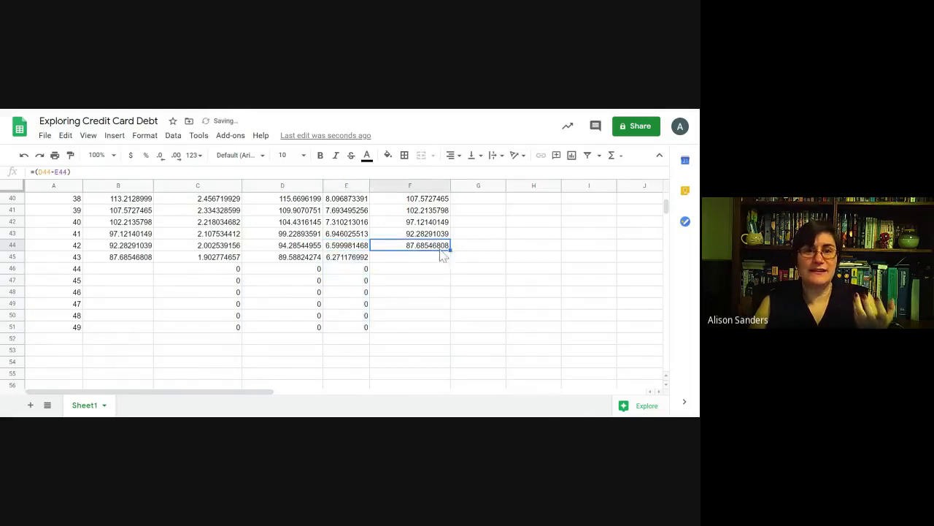
pyautogui.moveTo(450, 250); pyautogui.dragTo(451, 330)
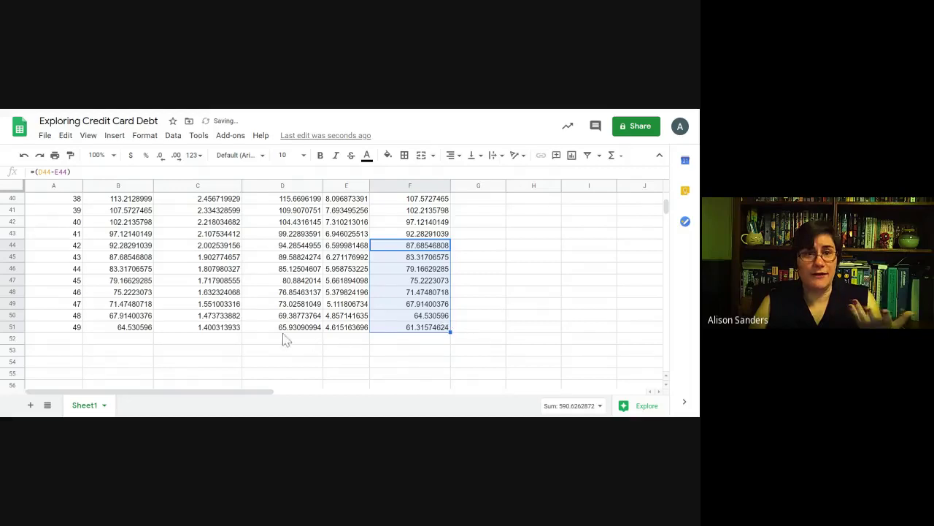
# Continue columns A–F into rows 52–53, reaching payment 51 with 55.35854948 left.
pyautogui.scroll(-1, 285, 339)
pyautogui.click(73, 292)
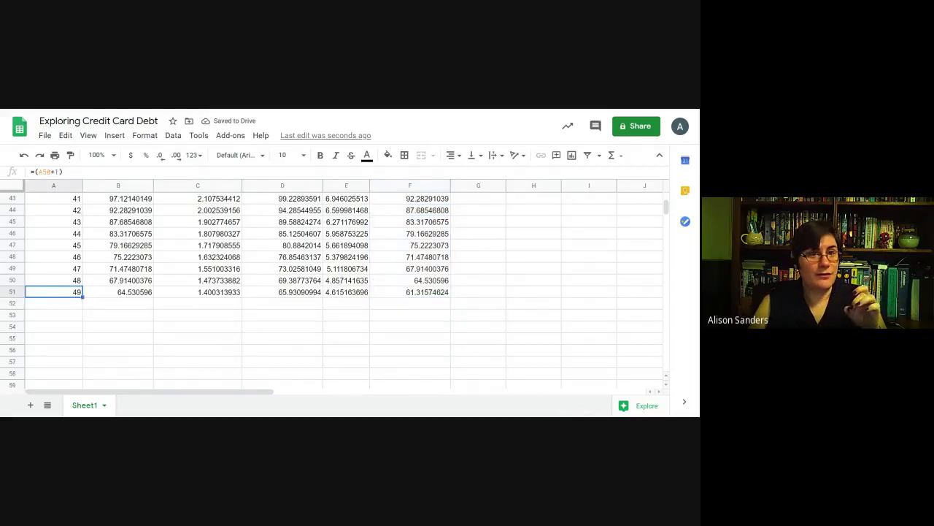
pyautogui.moveTo(82, 297); pyautogui.dragTo(94, 317)
pyautogui.click(121, 293)
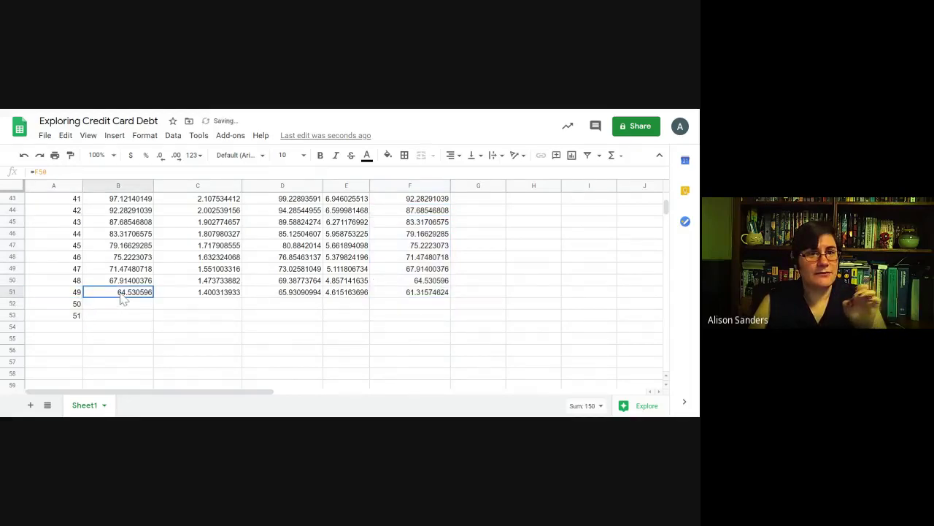
pyautogui.moveTo(153, 297)
pyautogui.mouseDown()
pyautogui.moveTo(150, 316)
pyautogui.moveTo(157, 305)
pyautogui.mouseUp()
pyautogui.click(207, 294)
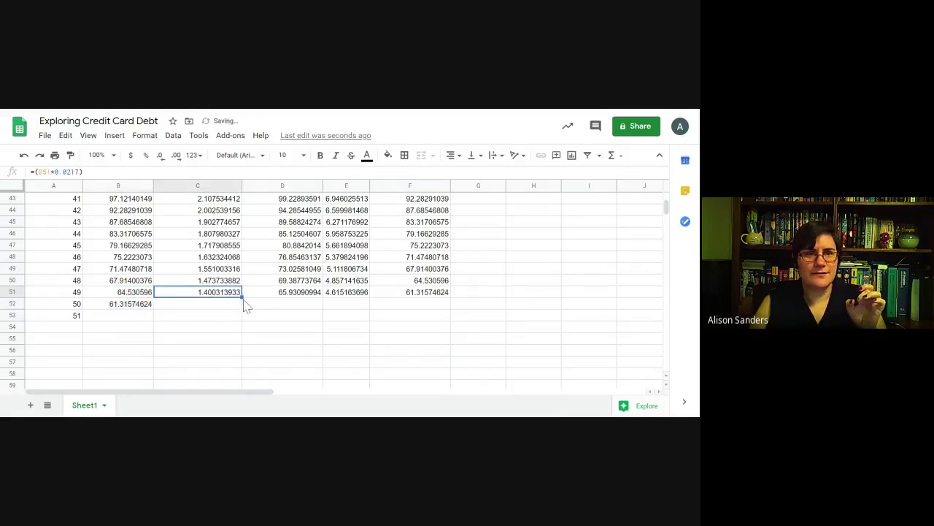
pyautogui.moveTo(241, 297); pyautogui.dragTo(238, 317)
pyautogui.click(304, 294)
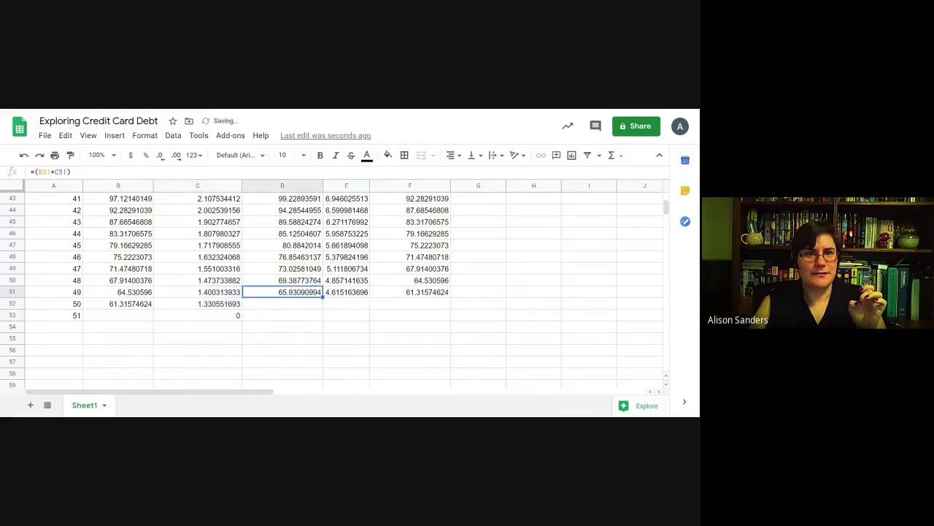
pyautogui.moveTo(322, 297); pyautogui.dragTo(321, 317)
pyautogui.click(358, 295)
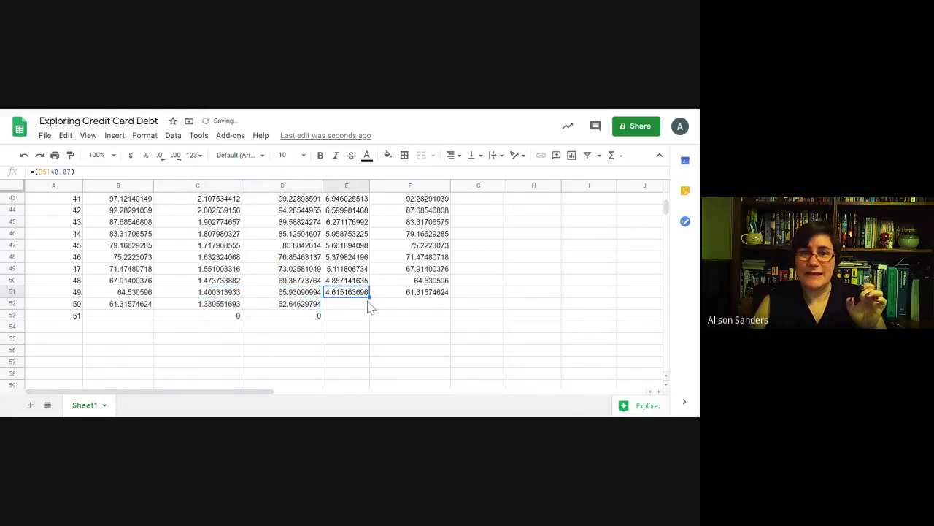
pyautogui.moveTo(370, 297); pyautogui.dragTo(367, 316)
pyautogui.click(442, 295)
pyautogui.moveTo(451, 297); pyautogui.dragTo(449, 316)
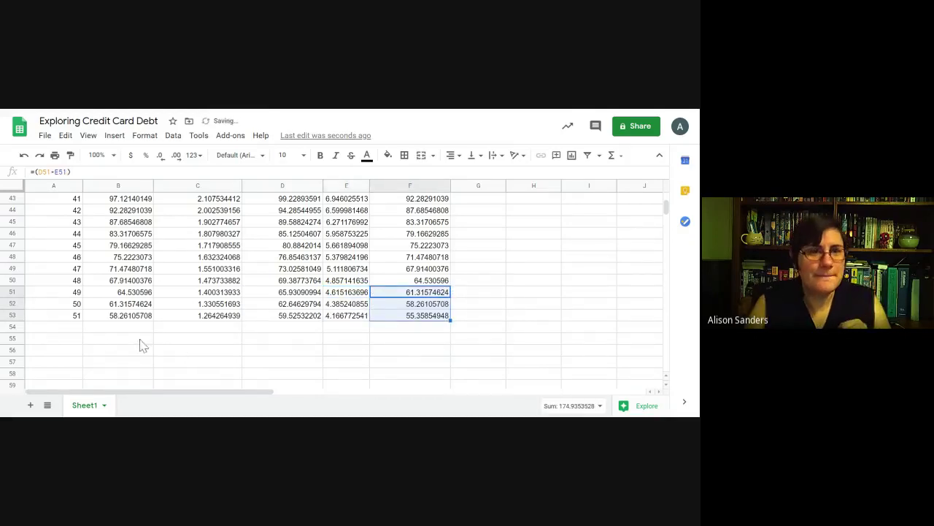
pyautogui.click(73, 317)
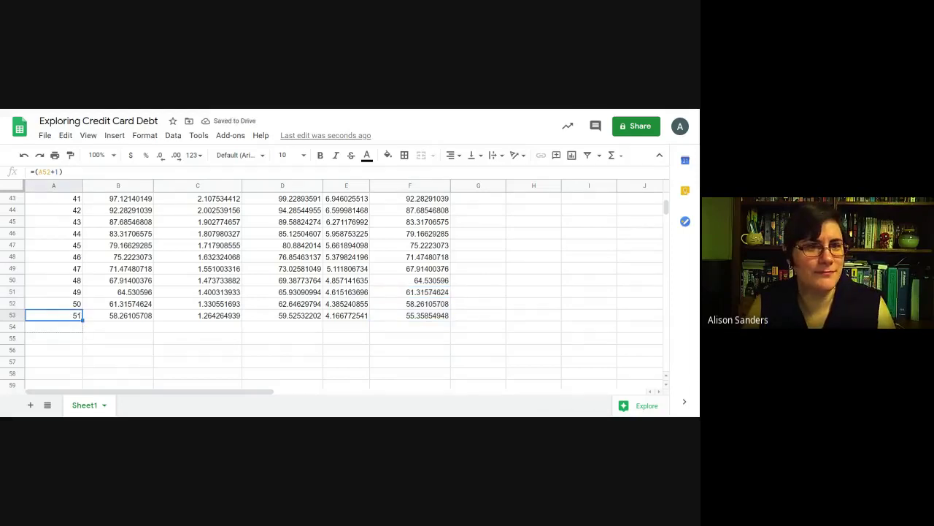
# Extend the month numbers and columns B–F formulas from row 53 down to row 55.
pyautogui.moveTo(82, 319); pyautogui.dragTo(88, 343)
pyautogui.click(132, 315)
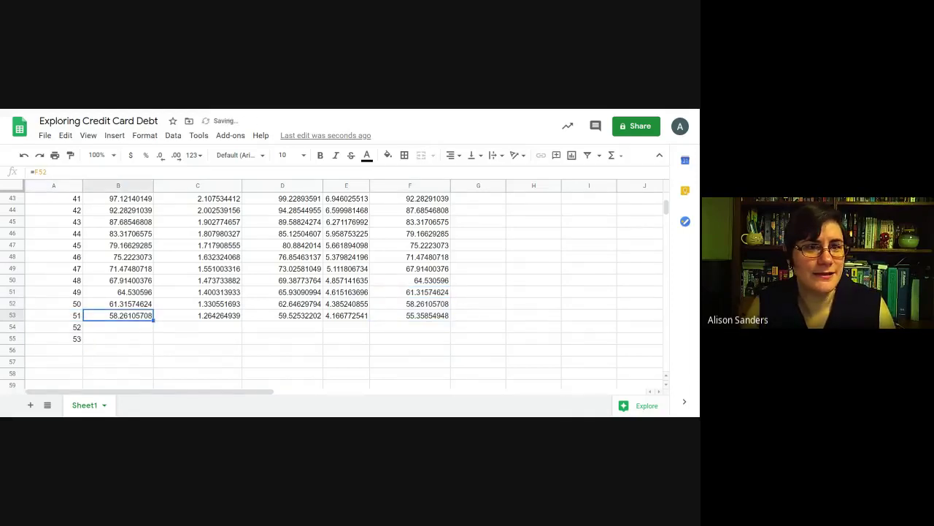
pyautogui.moveTo(154, 321); pyautogui.dragTo(265, 333)
pyautogui.click(208, 317)
pyautogui.click(300, 315)
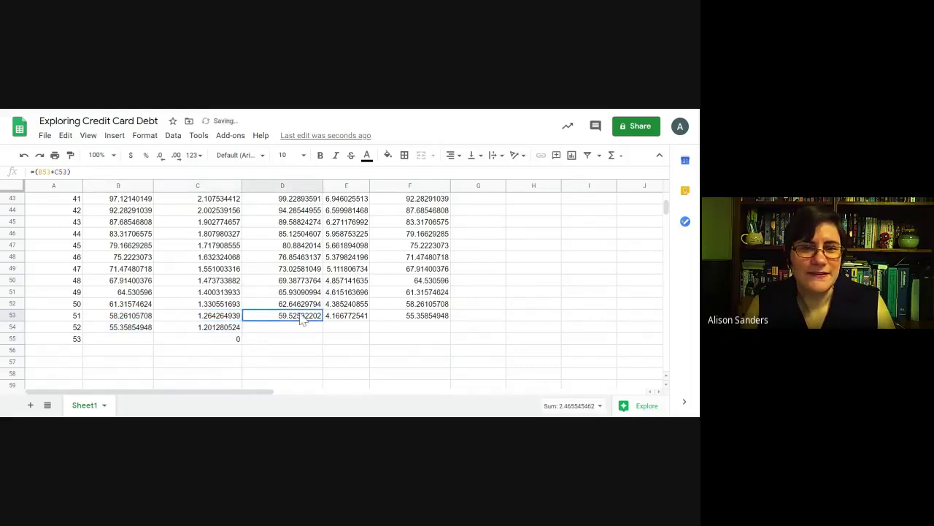
pyautogui.moveTo(322, 320); pyautogui.dragTo(325, 342)
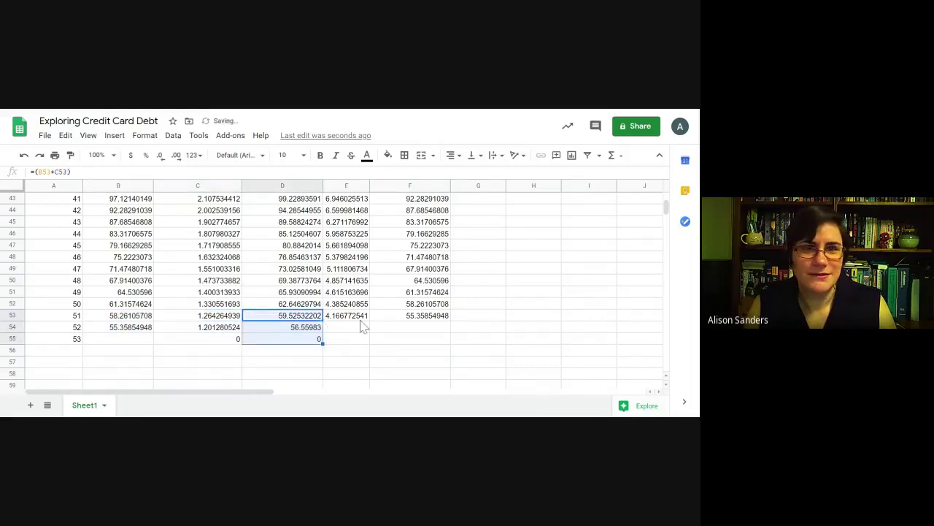
pyautogui.click(361, 319)
pyautogui.moveTo(369, 321); pyautogui.dragTo(370, 341)
pyautogui.click(427, 318)
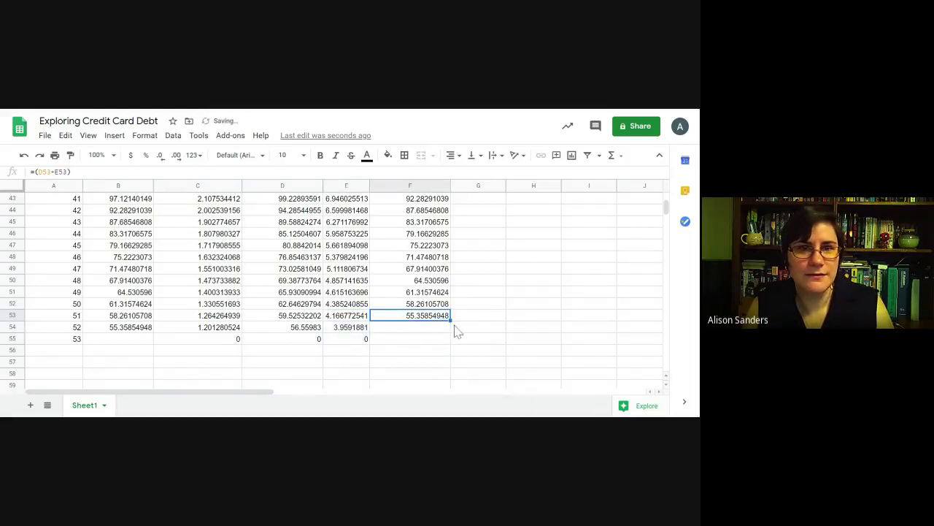
pyautogui.moveTo(451, 321); pyautogui.dragTo(451, 342)
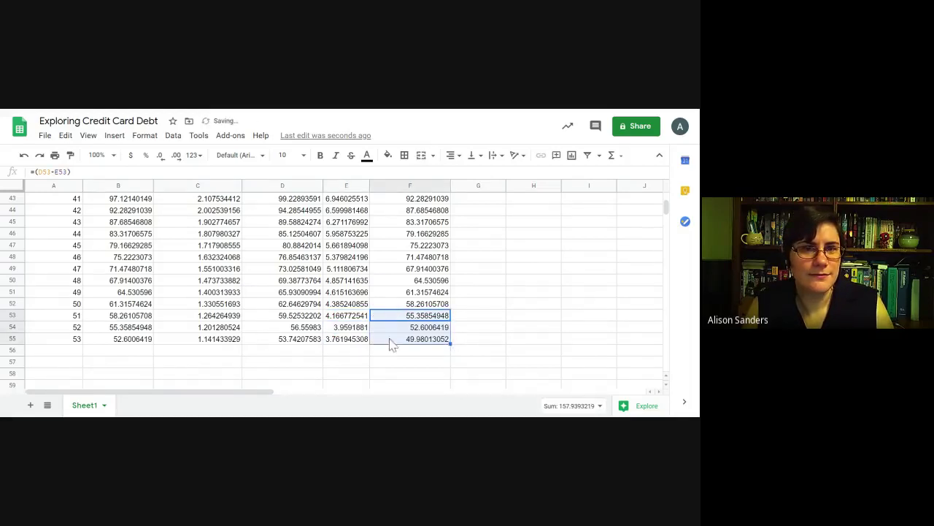
# Continue columns A–F into rows 56–57, reaching payment 55 with 45.1242576 left.
pyautogui.scroll(-1, 146, 329)
pyautogui.click(77, 305)
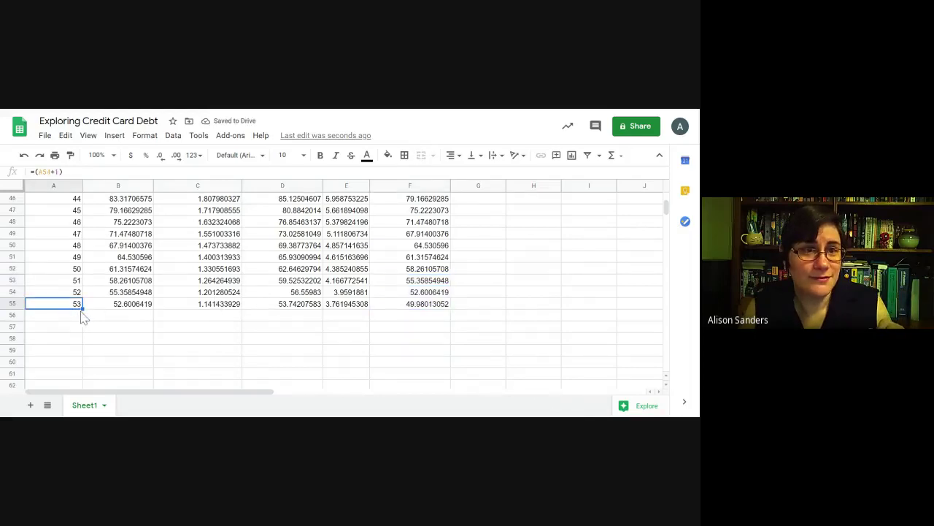
pyautogui.moveTo(83, 308); pyautogui.dragTo(188, 319)
pyautogui.click(129, 306)
pyautogui.click(216, 307)
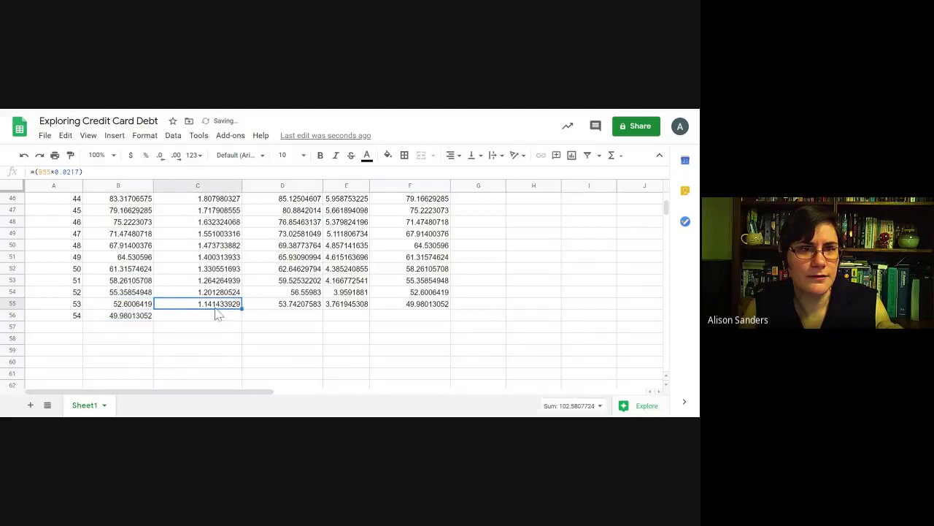
pyautogui.moveTo(242, 309); pyautogui.dragTo(226, 319)
pyautogui.click(295, 306)
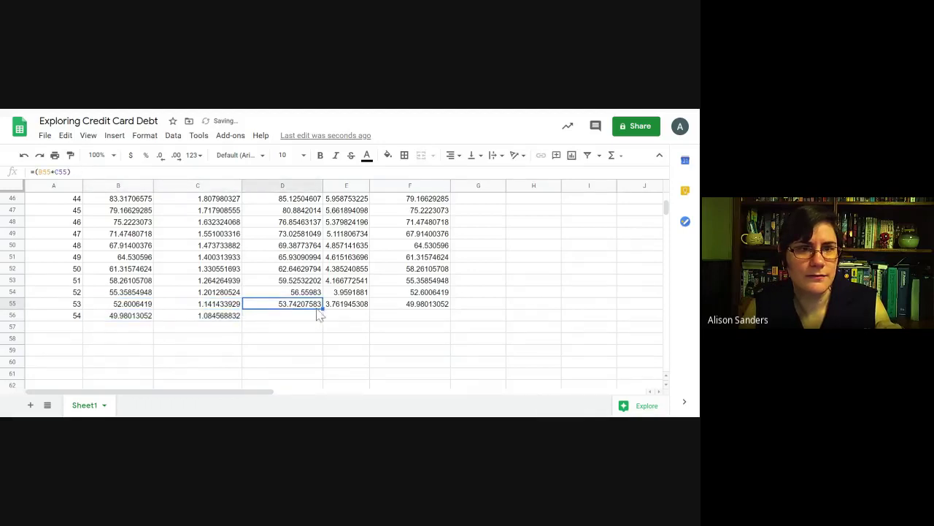
pyautogui.moveTo(322, 308); pyautogui.dragTo(324, 335)
pyautogui.click(359, 307)
pyautogui.click(311, 318)
pyautogui.click(228, 319)
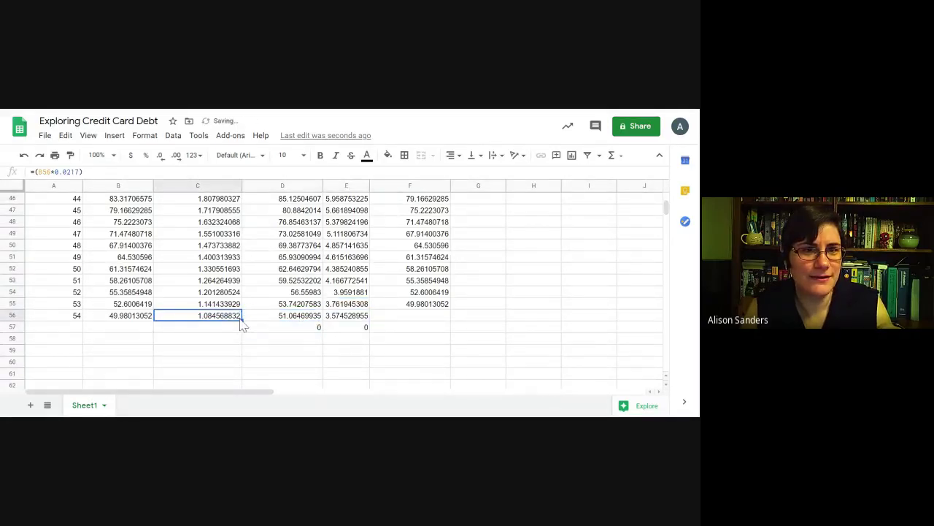
pyautogui.moveTo(242, 321); pyautogui.dragTo(232, 332)
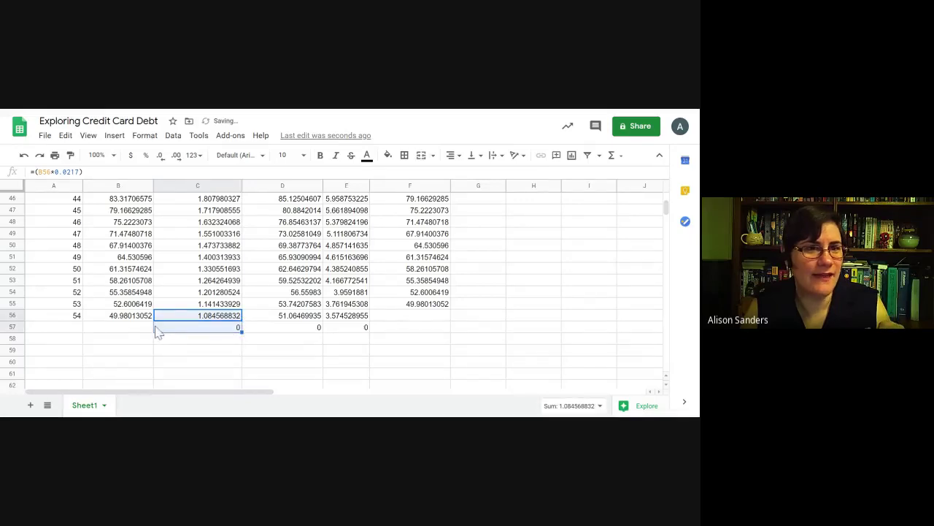
pyautogui.click(146, 317)
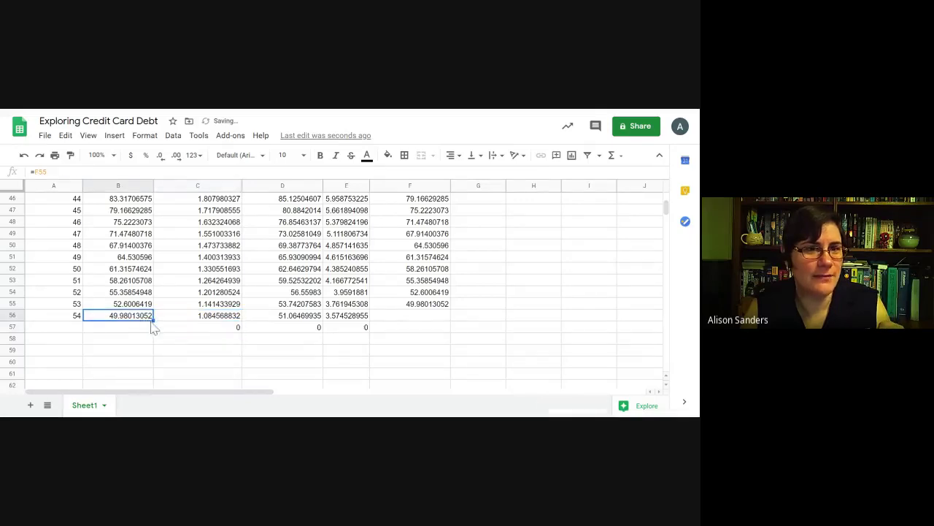
pyautogui.click(60, 318)
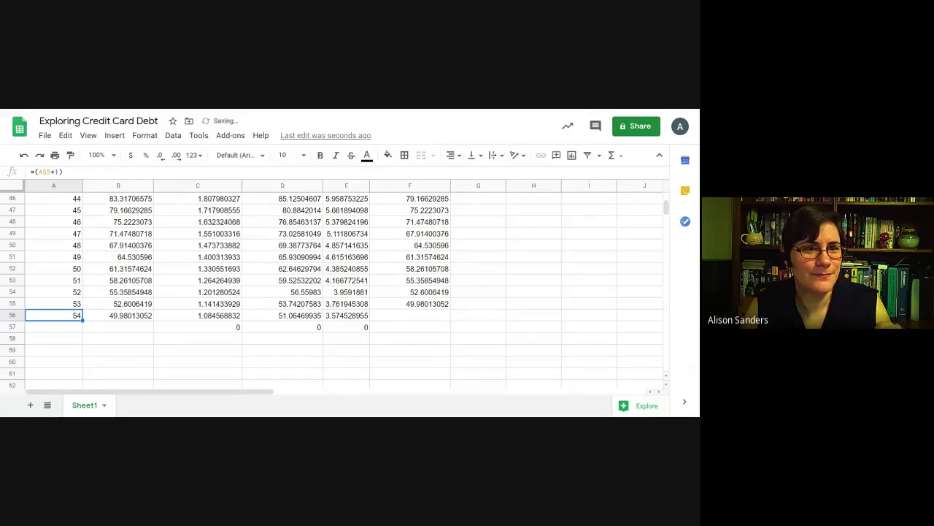
pyautogui.moveTo(82, 321); pyautogui.dragTo(81, 332)
pyautogui.click(423, 305)
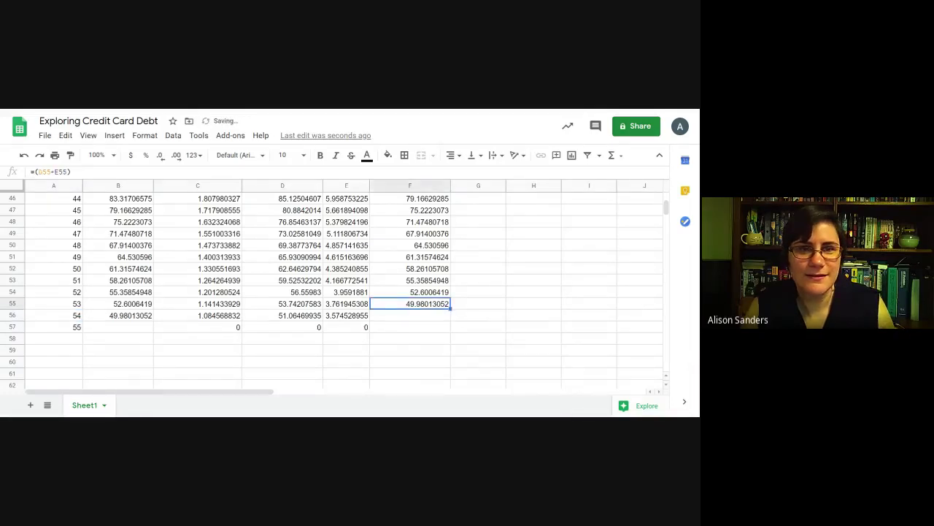
pyautogui.moveTo(451, 309); pyautogui.dragTo(449, 332)
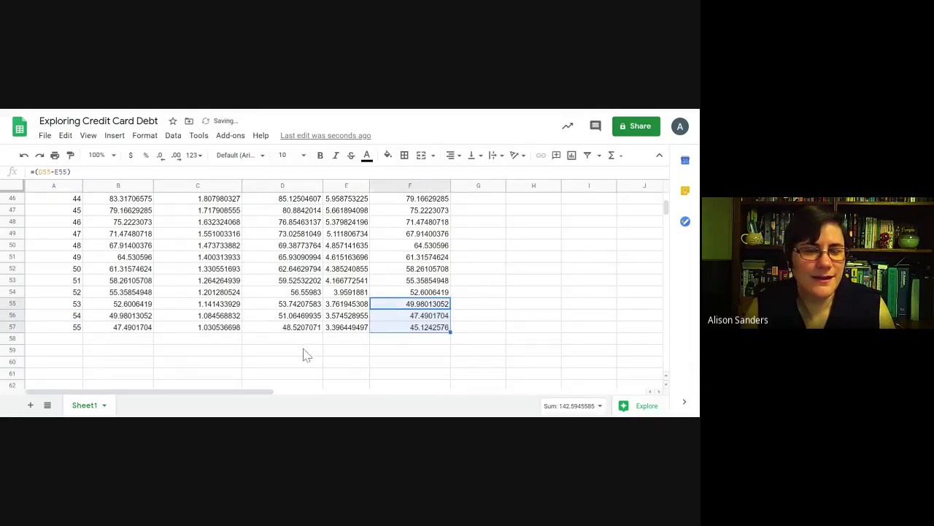
pyautogui.click(284, 329)
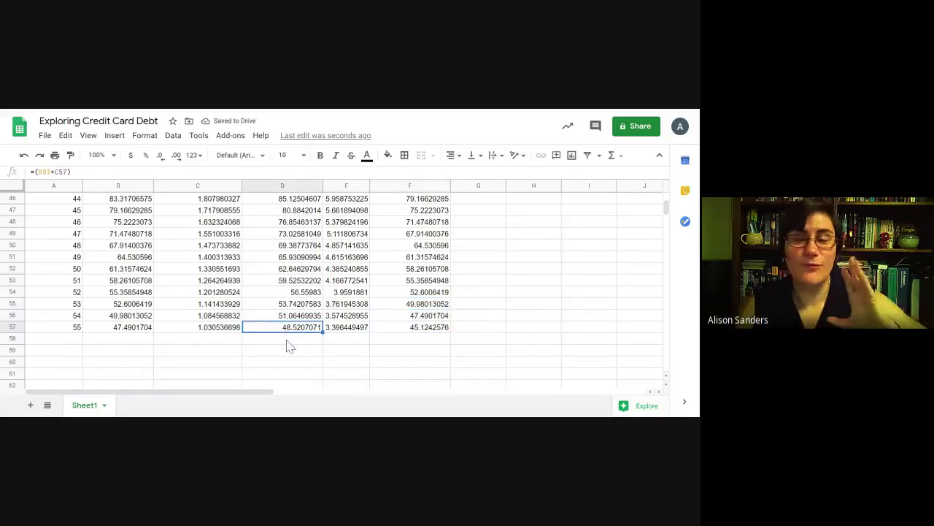
# Replace the formula in E57 with a final payment of 48.52, leaving a balance of about 0.0007.
pyautogui.click(351, 331)
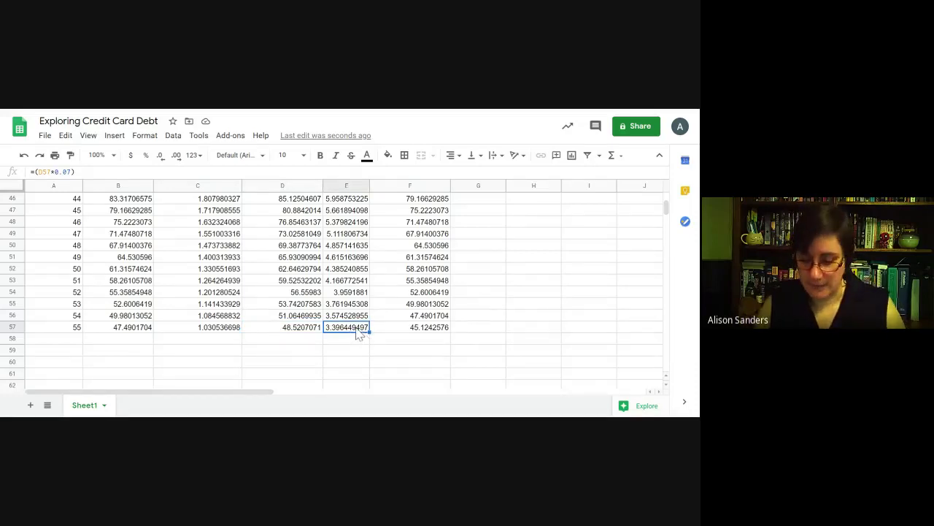
pyautogui.write('48.52')
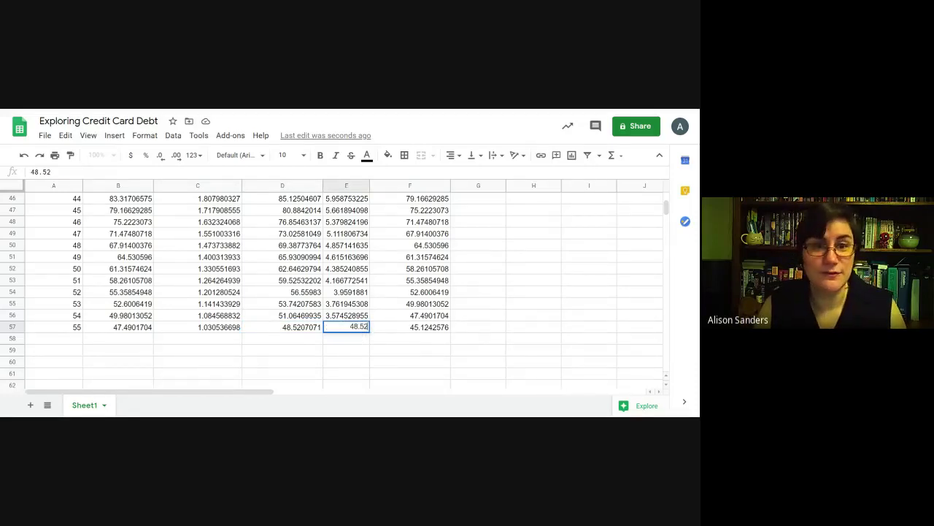
pyautogui.press('Return')
pyautogui.click(429, 329)
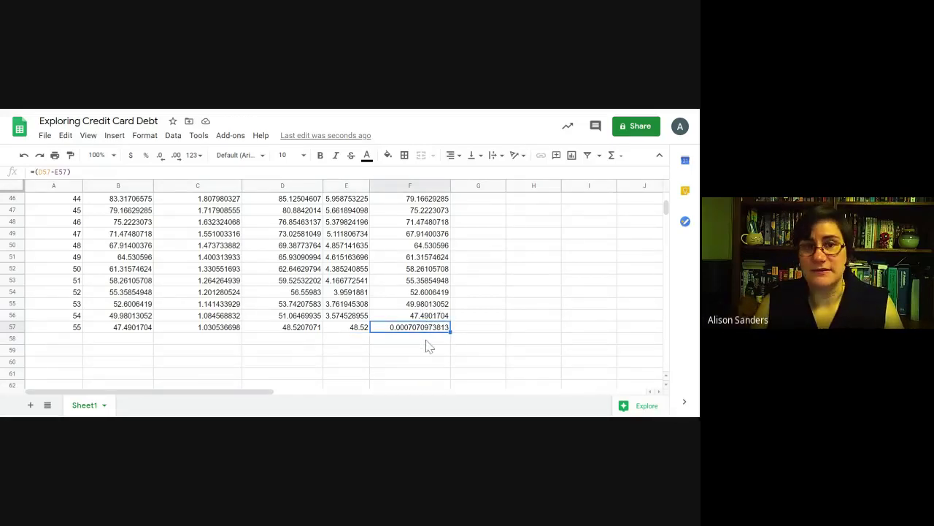
pyautogui.click(346, 340)
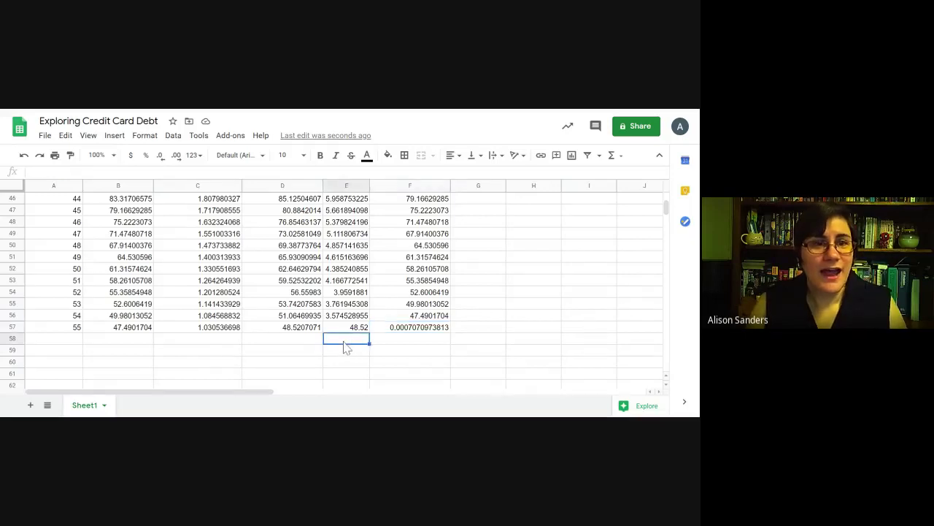
pyautogui.click(54, 326)
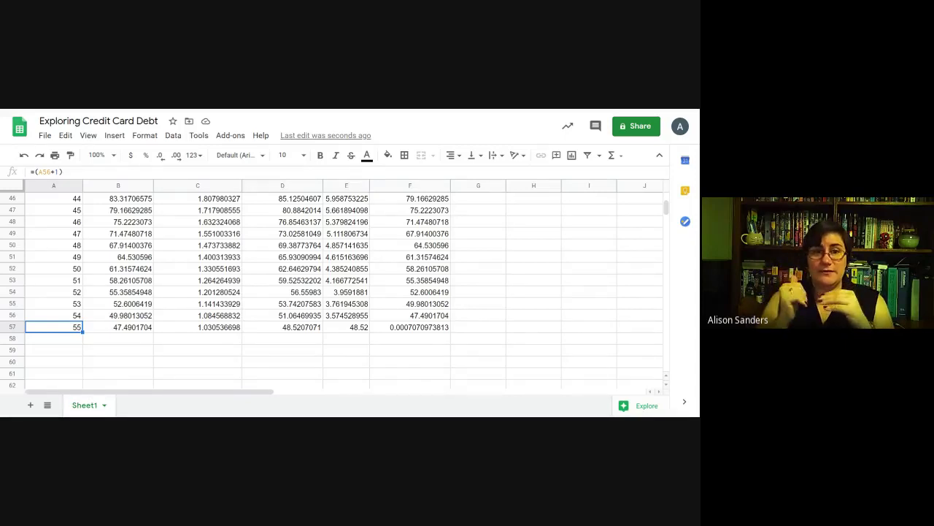
pyautogui.click(352, 247)
pyautogui.scroll(1, 351, 245)
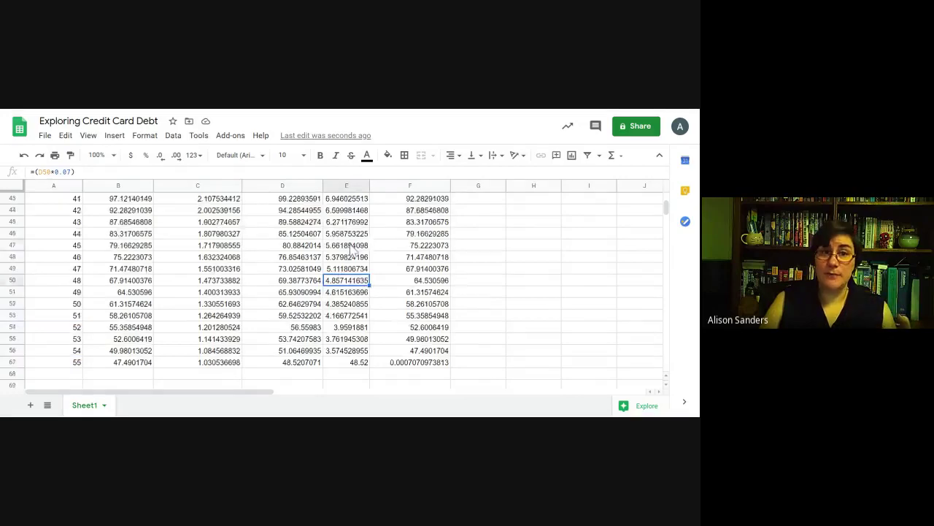
pyautogui.click(349, 238)
pyautogui.scroll(1, 349, 238)
pyautogui.click(351, 235)
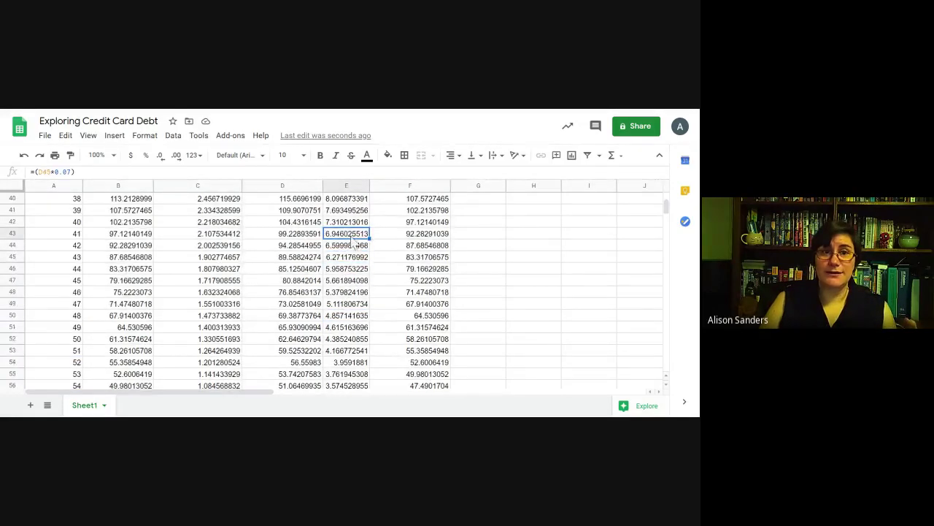
pyautogui.scroll(4, 352, 236)
pyautogui.click(352, 233)
pyautogui.scroll(2, 352, 236)
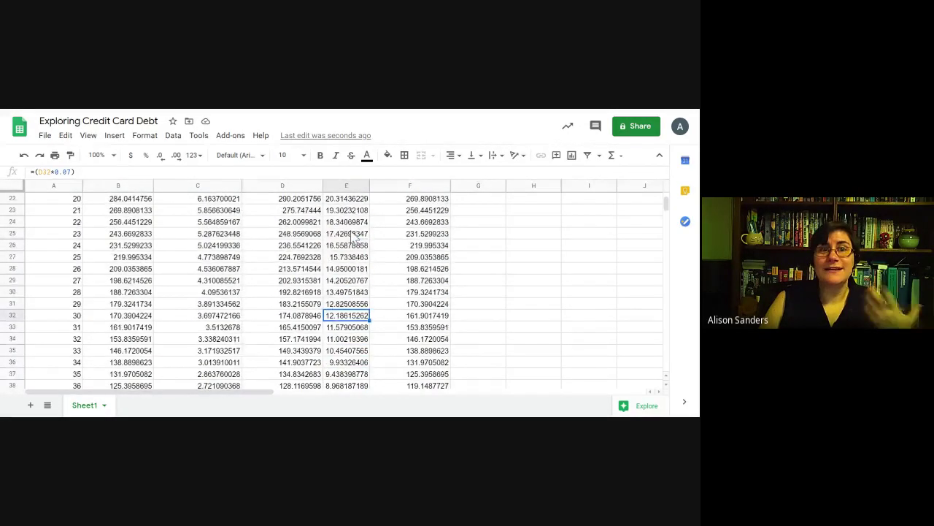
pyautogui.click(352, 233)
pyautogui.scroll(4, 337, 241)
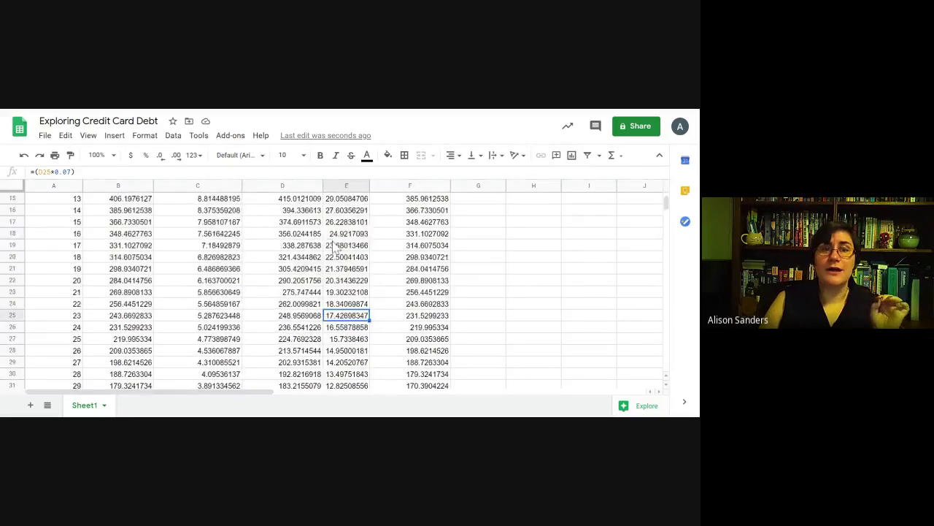
pyautogui.click(343, 224)
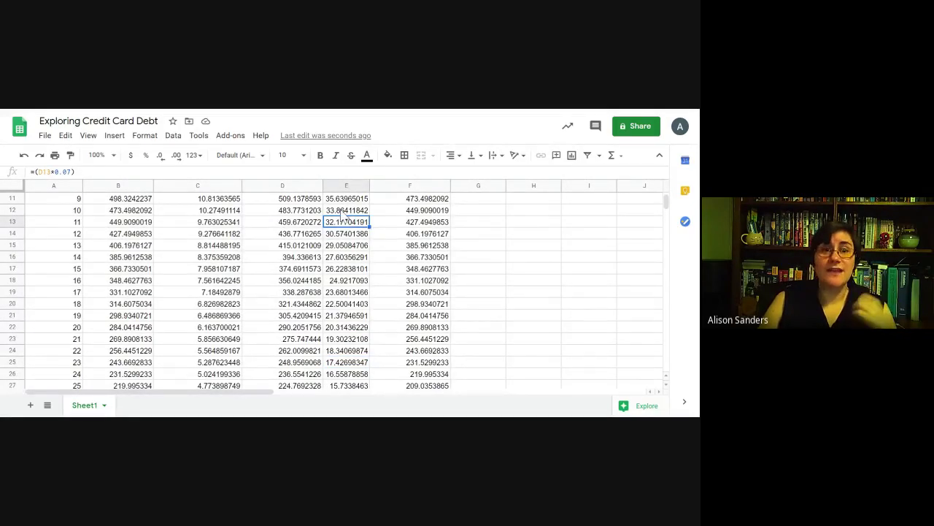
pyautogui.scroll(-2, 341, 232)
pyautogui.scroll(-10, 341, 232)
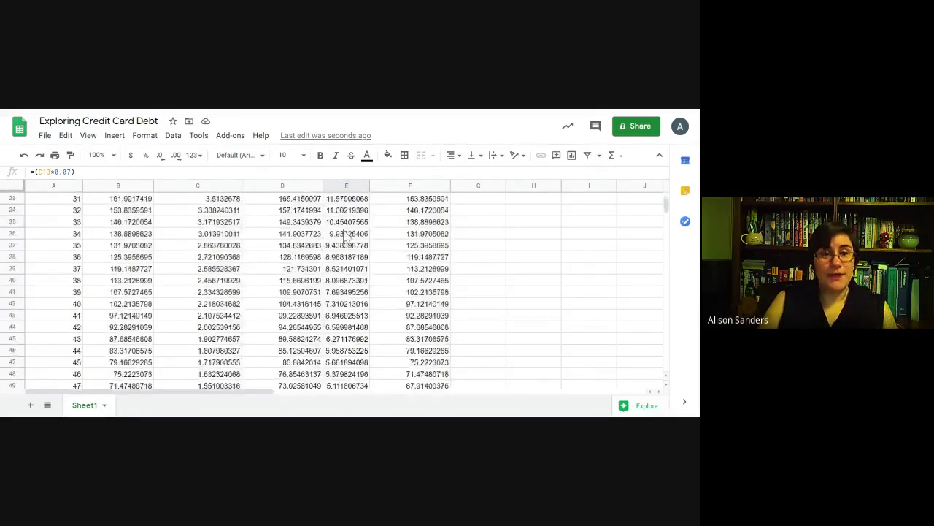
pyautogui.click(353, 304)
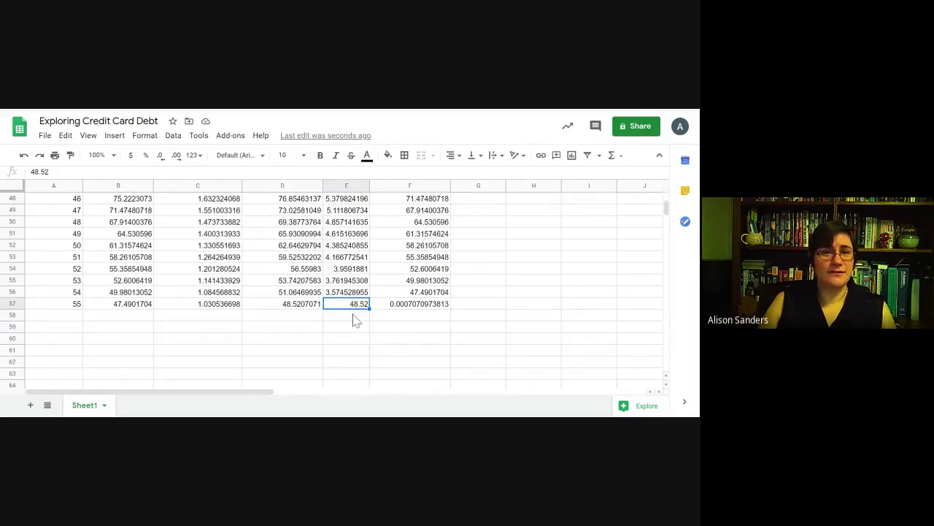
pyautogui.click(356, 319)
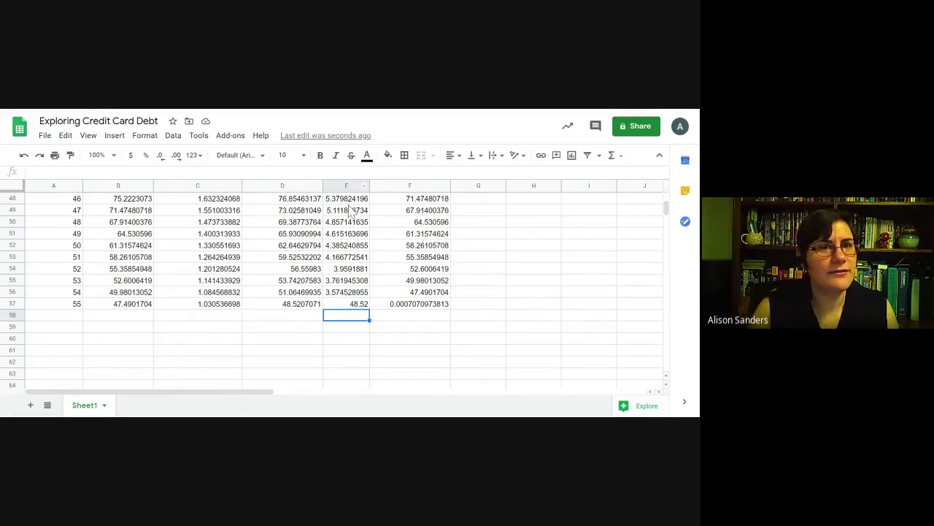
# Select the whole Payment column to check its sum.
pyautogui.scroll(14, 345, 246)
pyautogui.scroll(2, 345, 246)
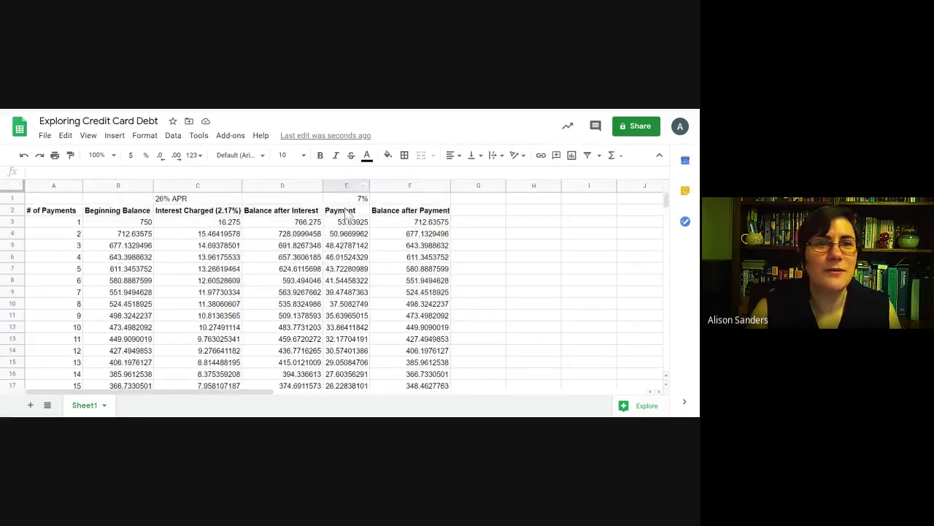
pyautogui.click(343, 210)
pyautogui.click(348, 187)
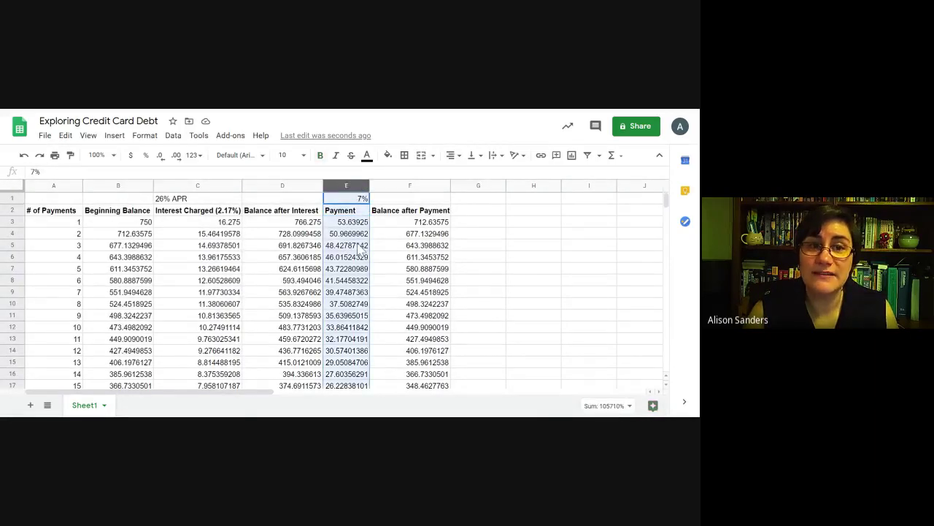
pyautogui.scroll(-11, 357, 248)
pyautogui.scroll(-4, 358, 248)
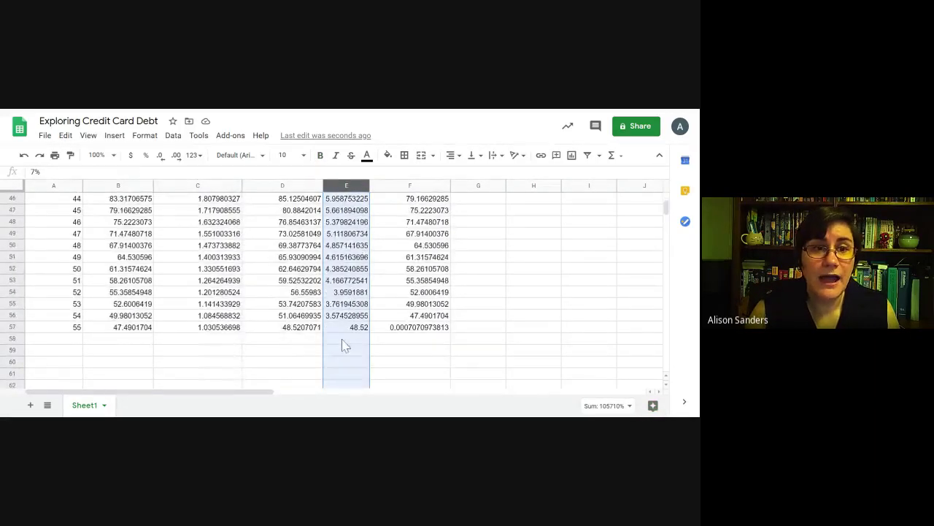
# Enter =SUM(E3:E57) in E58, totalling all payments at 1057.026805.
pyautogui.click(342, 338)
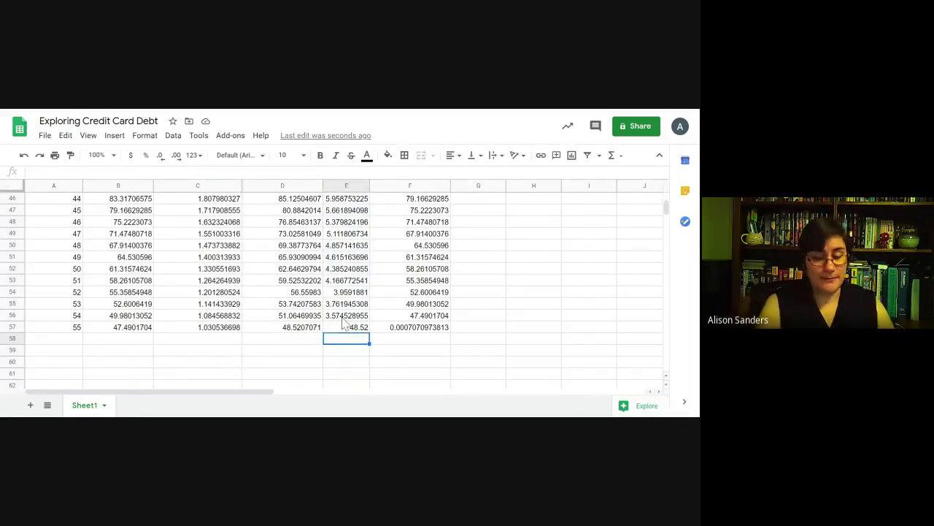
pyautogui.write('=')
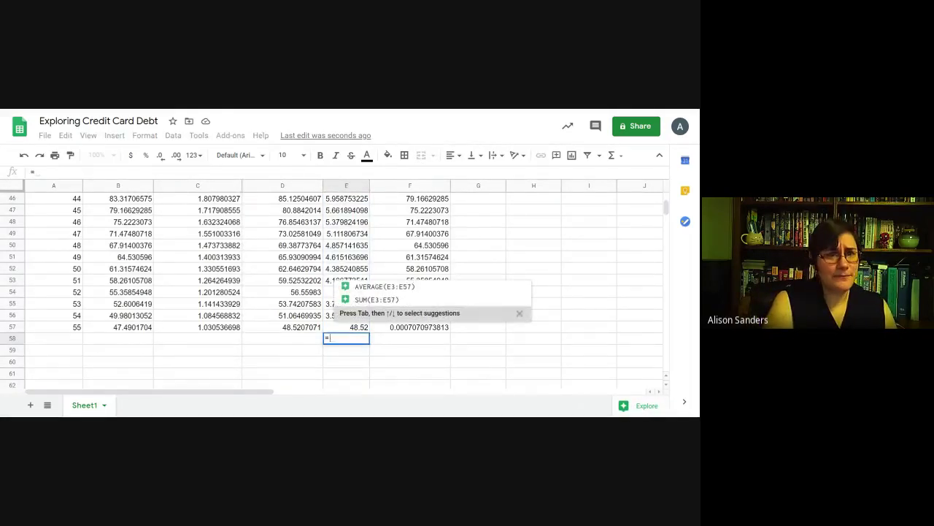
pyautogui.write('SUM')
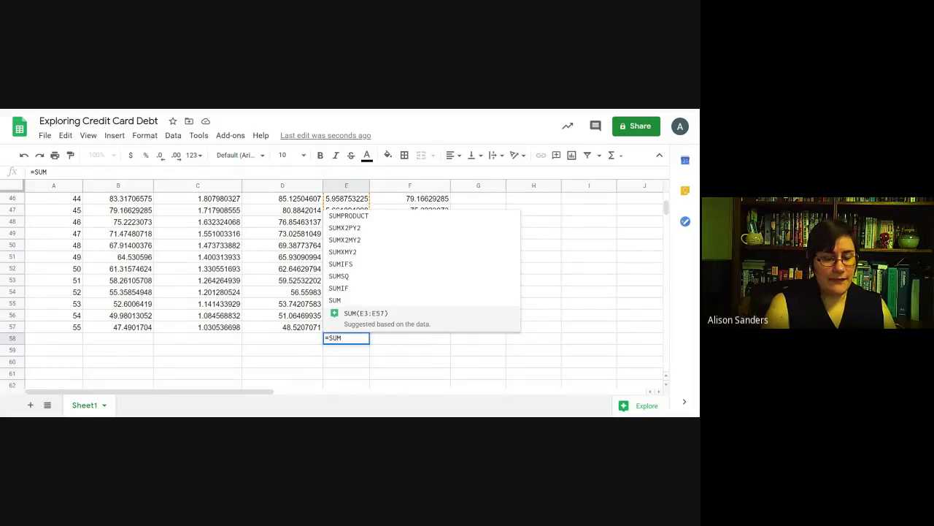
pyautogui.write('(')
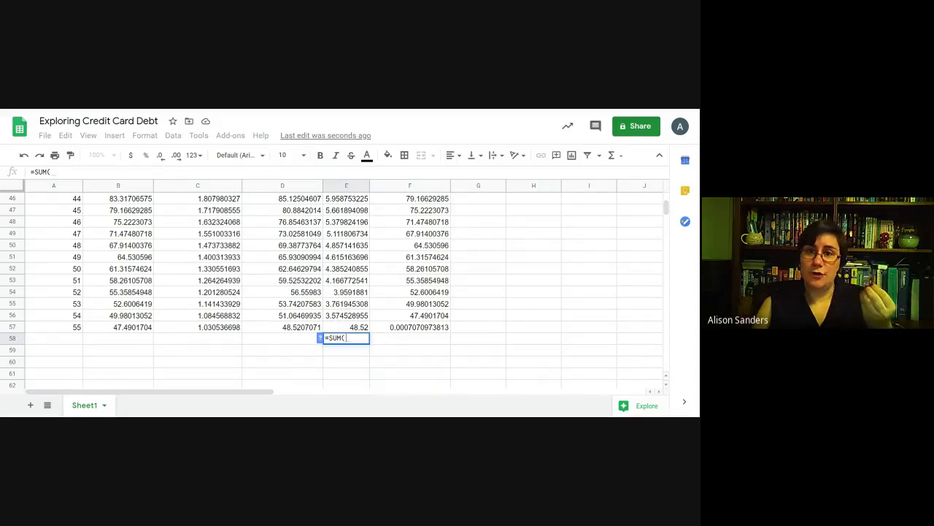
pyautogui.scroll(15, 356, 307)
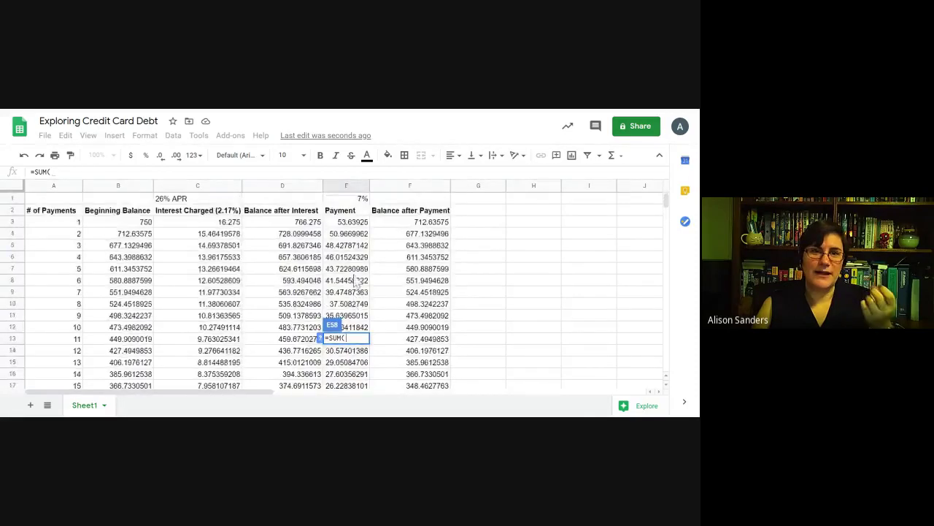
pyautogui.moveTo(349, 222); pyautogui.dragTo(358, 333)
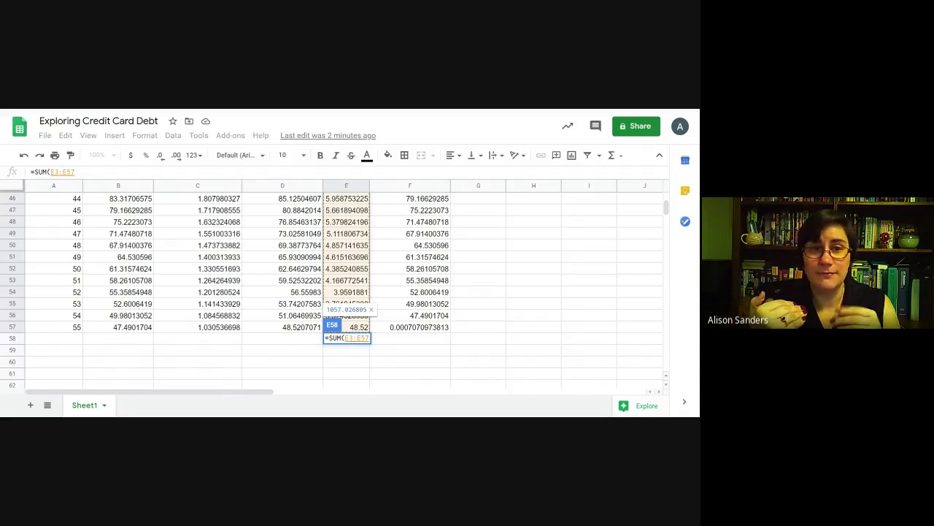
pyautogui.write(')')
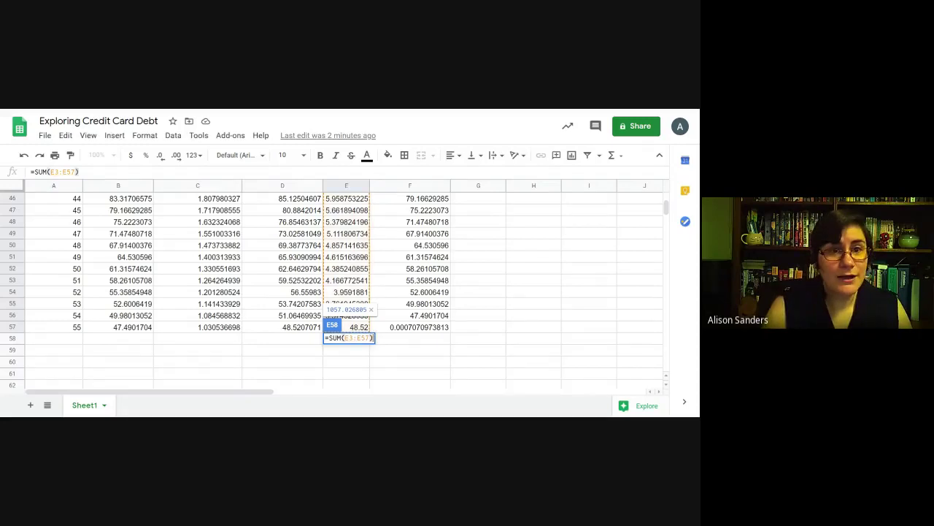
pyautogui.press('Return')
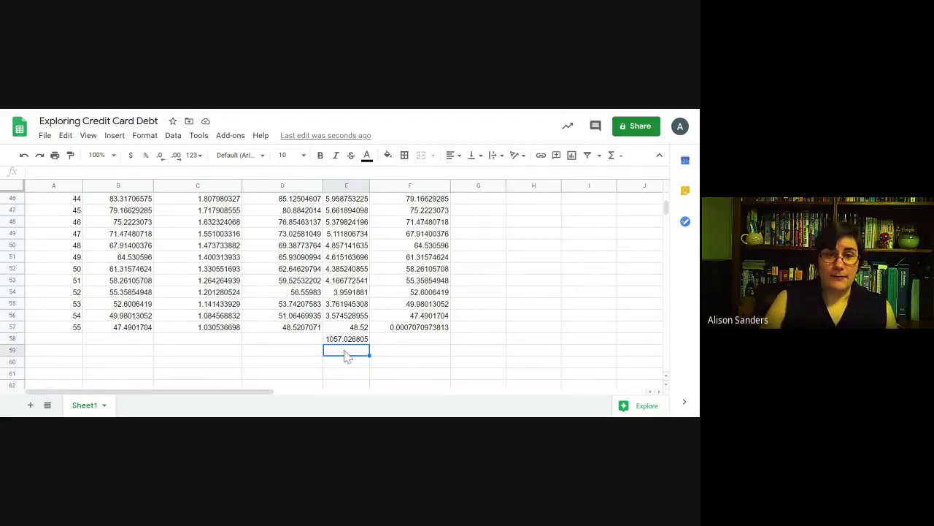
# Enter =SUM(C3:C57) in C58, totalling interest charged at 307.0275118.
pyautogui.click(344, 338)
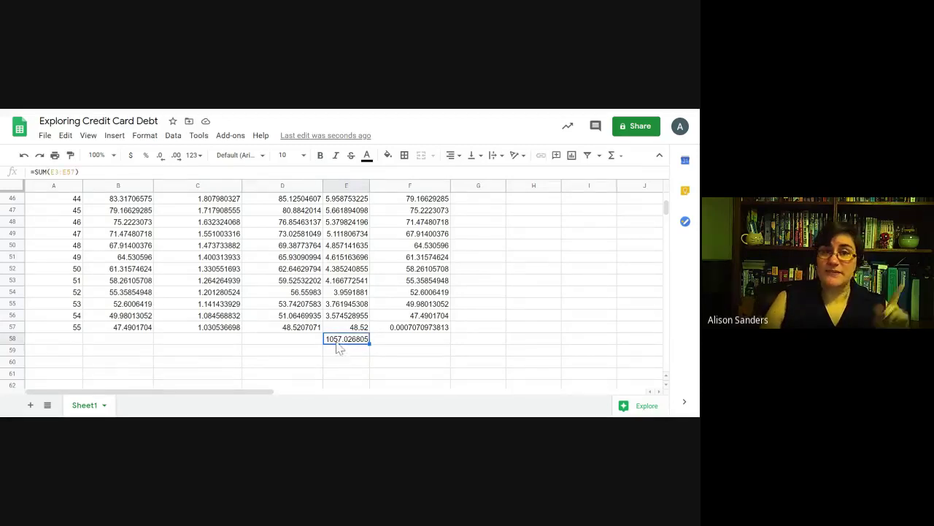
pyautogui.click(213, 342)
pyautogui.scroll(6, 204, 314)
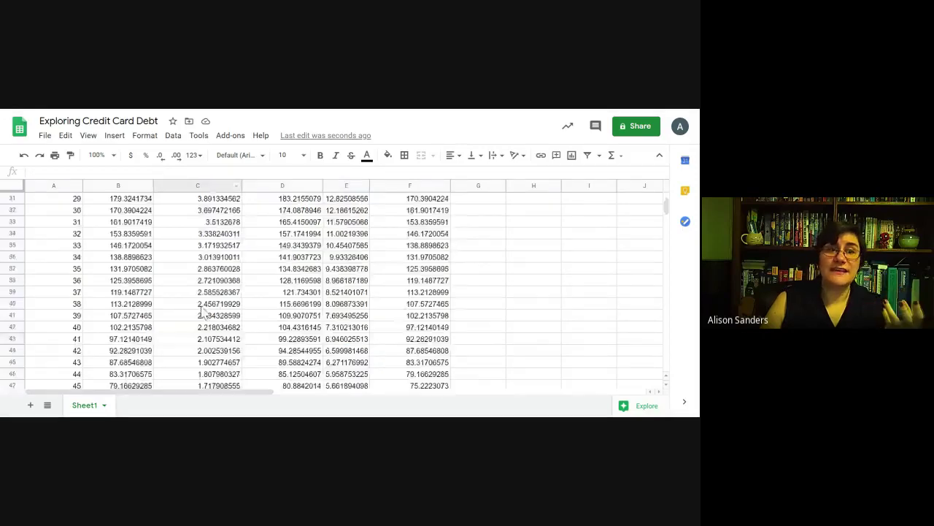
pyautogui.scroll(3, 205, 310)
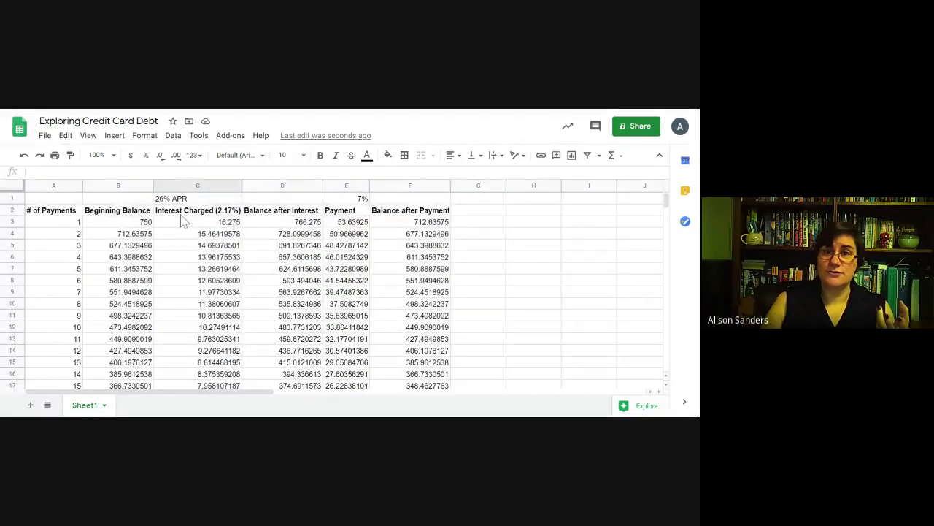
pyautogui.scroll(-12, 210, 311)
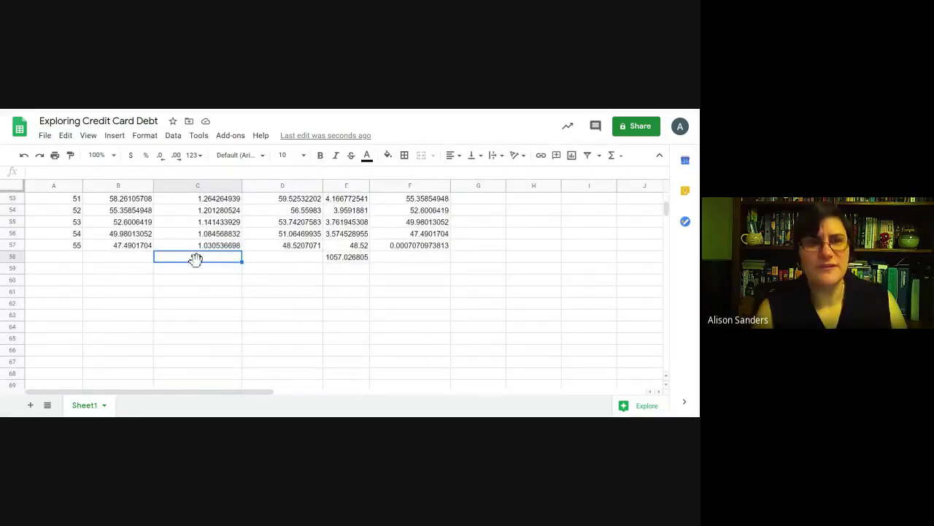
pyautogui.write('=')
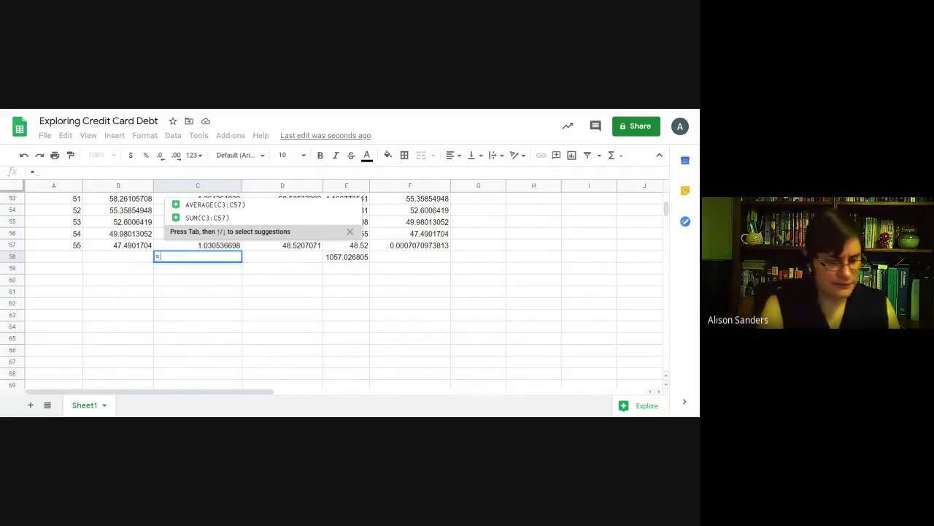
pyautogui.write('SUM(')
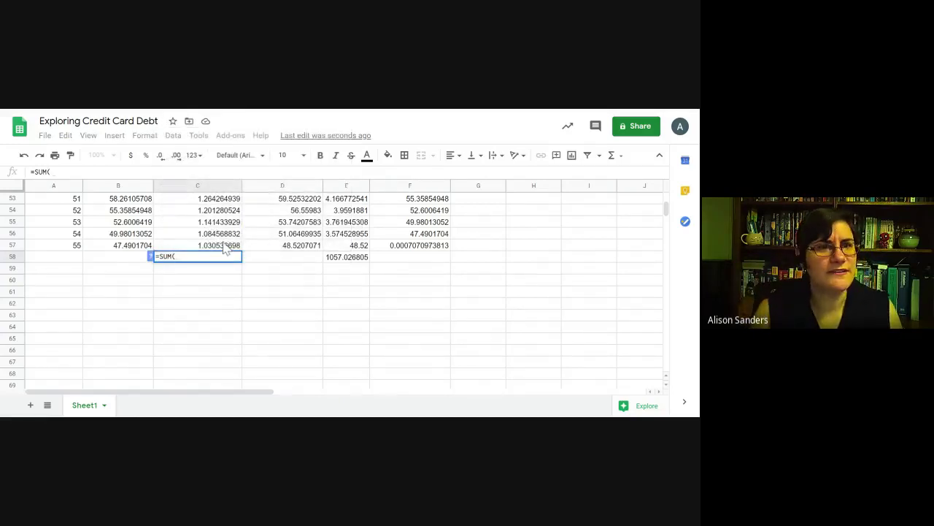
pyautogui.scroll(5, 227, 241)
pyautogui.scroll(10, 223, 238)
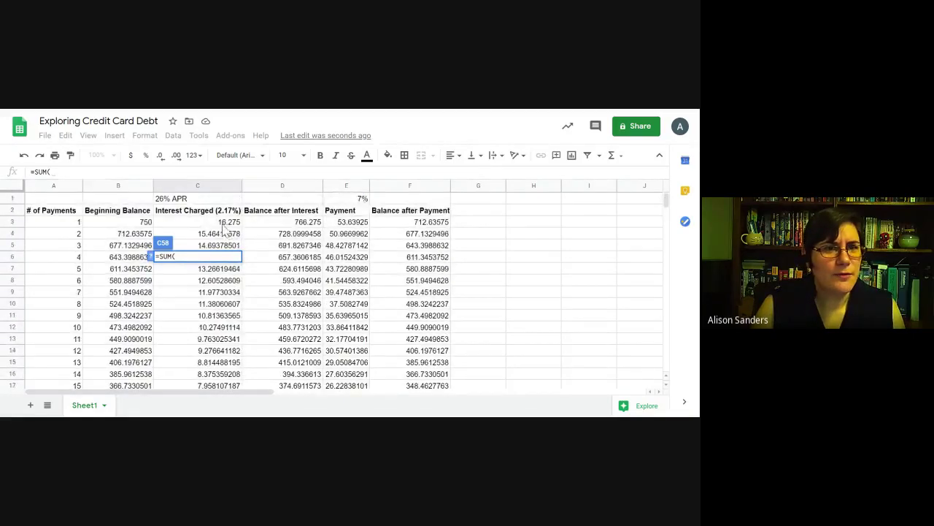
pyautogui.moveTo(219, 222); pyautogui.dragTo(217, 344)
pyautogui.write(')')
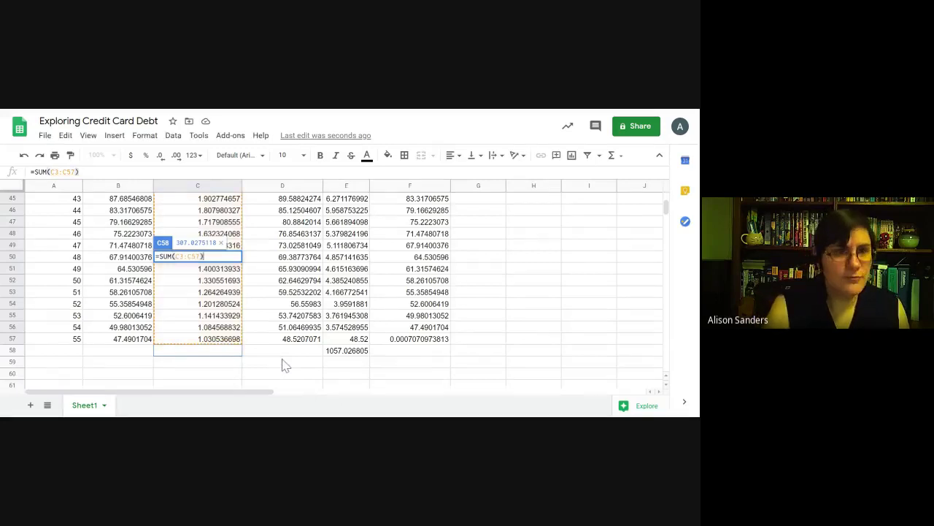
pyautogui.press('Return')
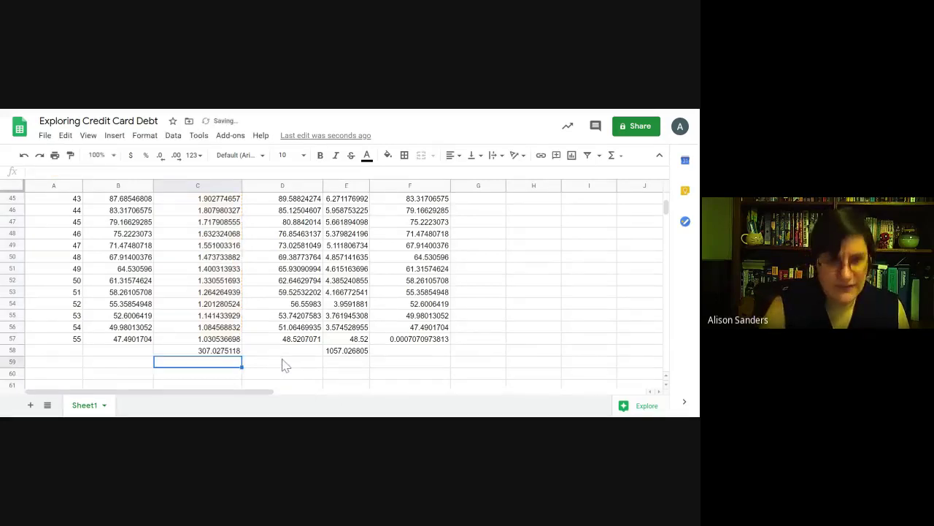
pyautogui.click(231, 376)
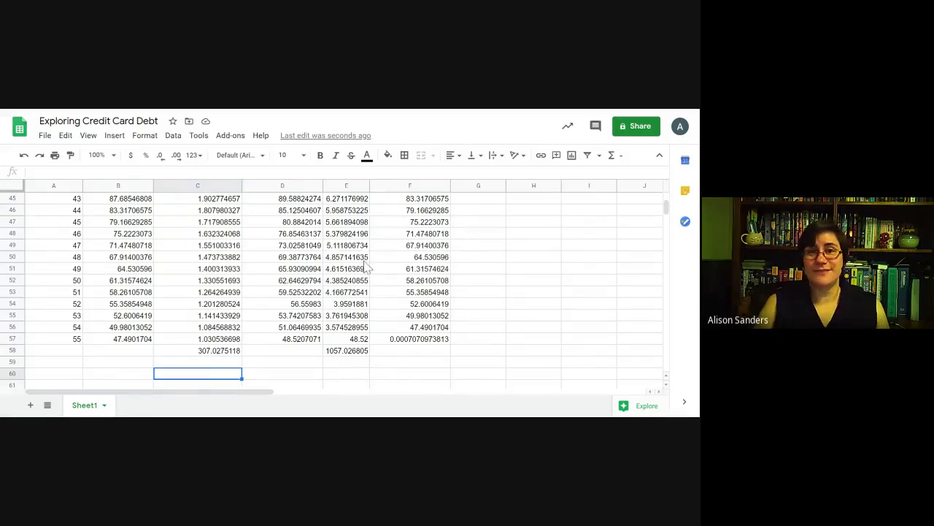
pyautogui.scroll(10, 367, 267)
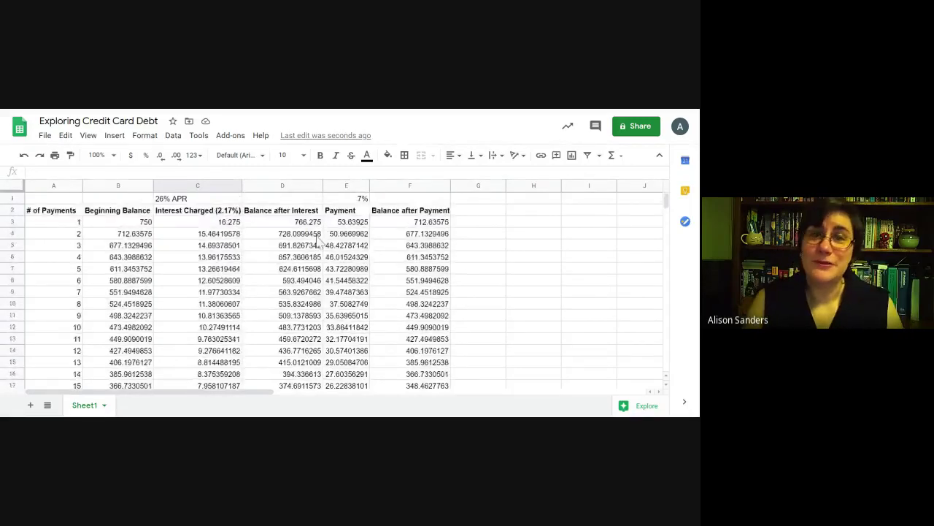